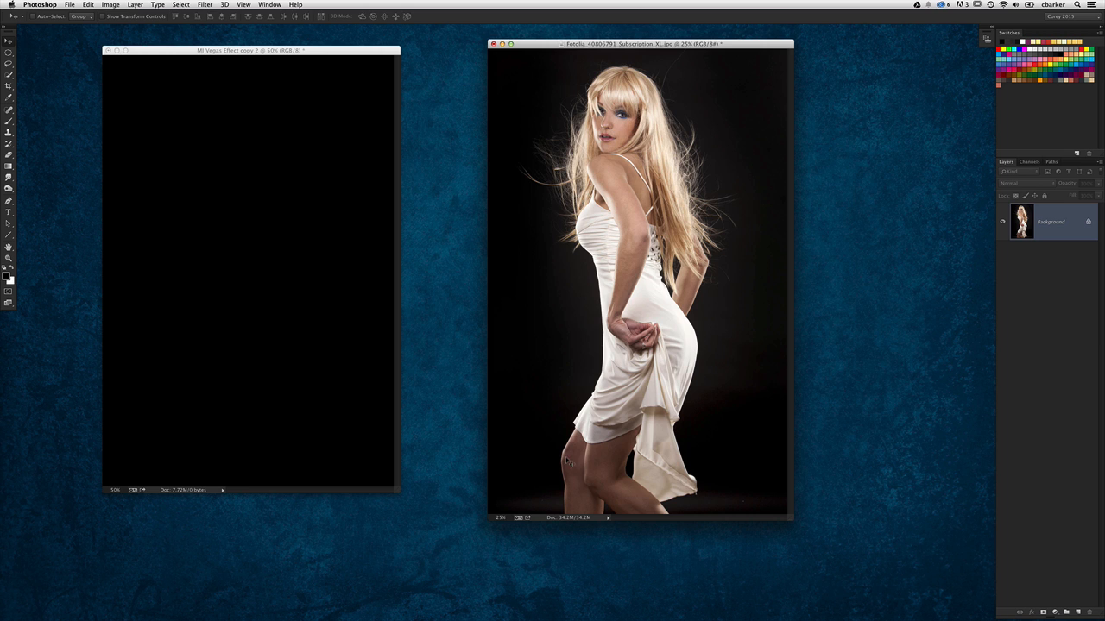
Step: Arrange the blank black document and the model photo side by side in the workspace
{"action": "left_click", "coordinate": [326, 59]}
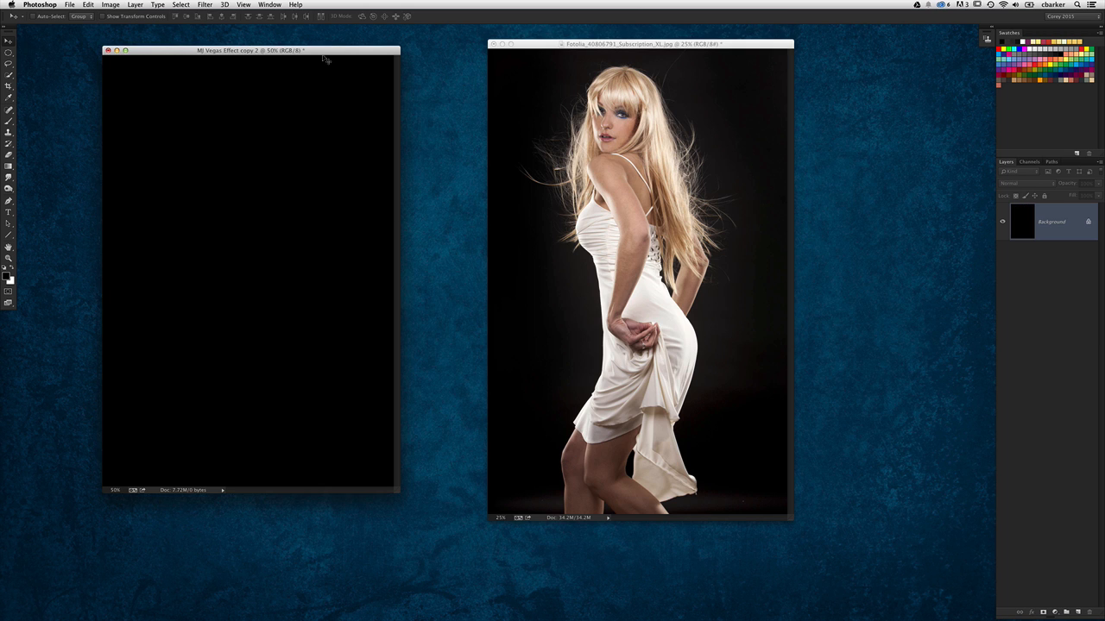
{"action": "left_click_drag", "start_coordinate": [330, 53], "coordinate": [327, 67]}
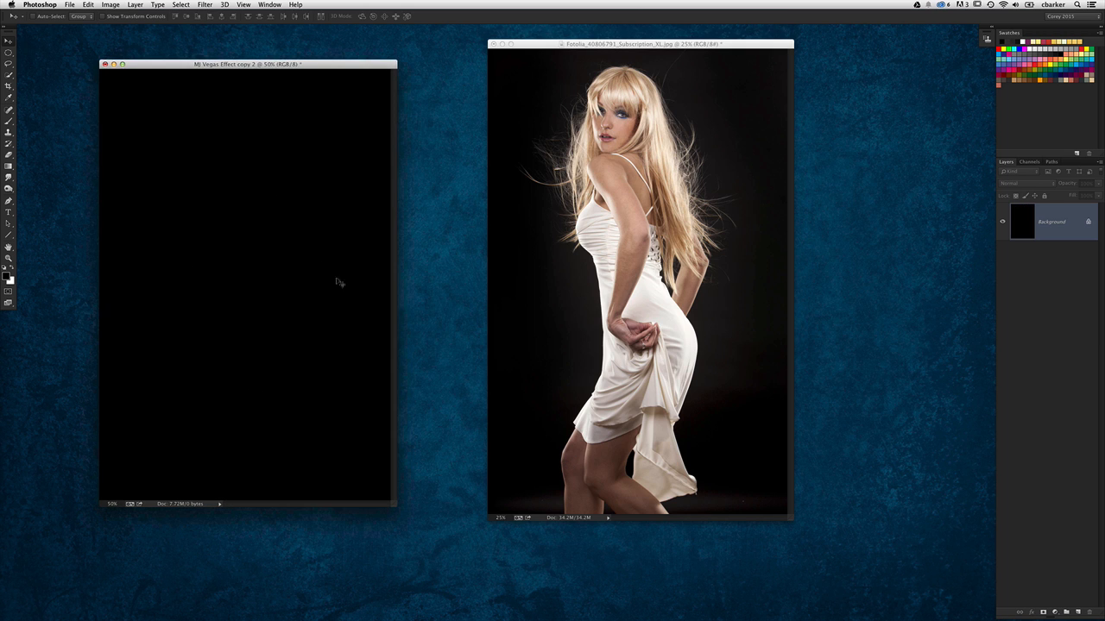
{"action": "left_click", "coordinate": [615, 43]}
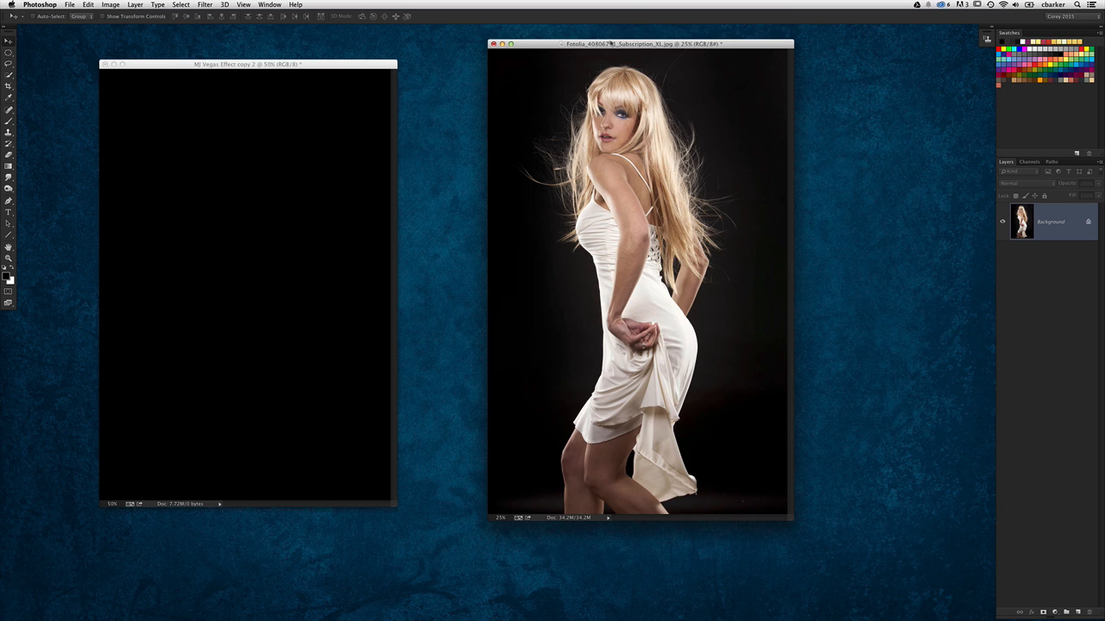
{"action": "left_click_drag", "start_coordinate": [615, 42], "coordinate": [555, 54]}
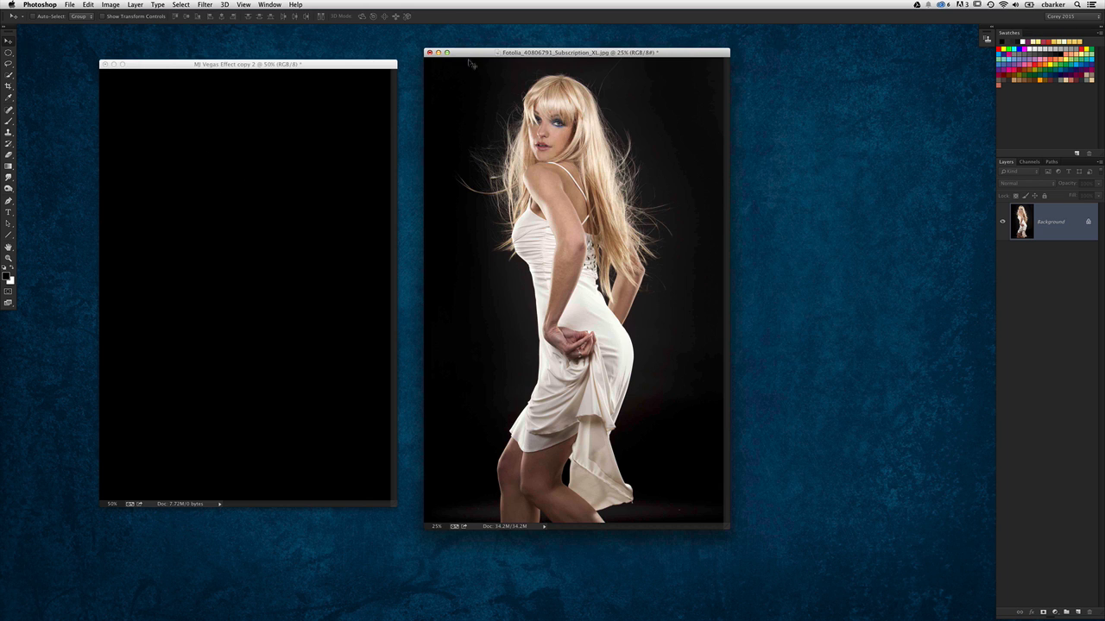
{"action": "left_click_drag", "start_coordinate": [473, 52], "coordinate": [478, 54]}
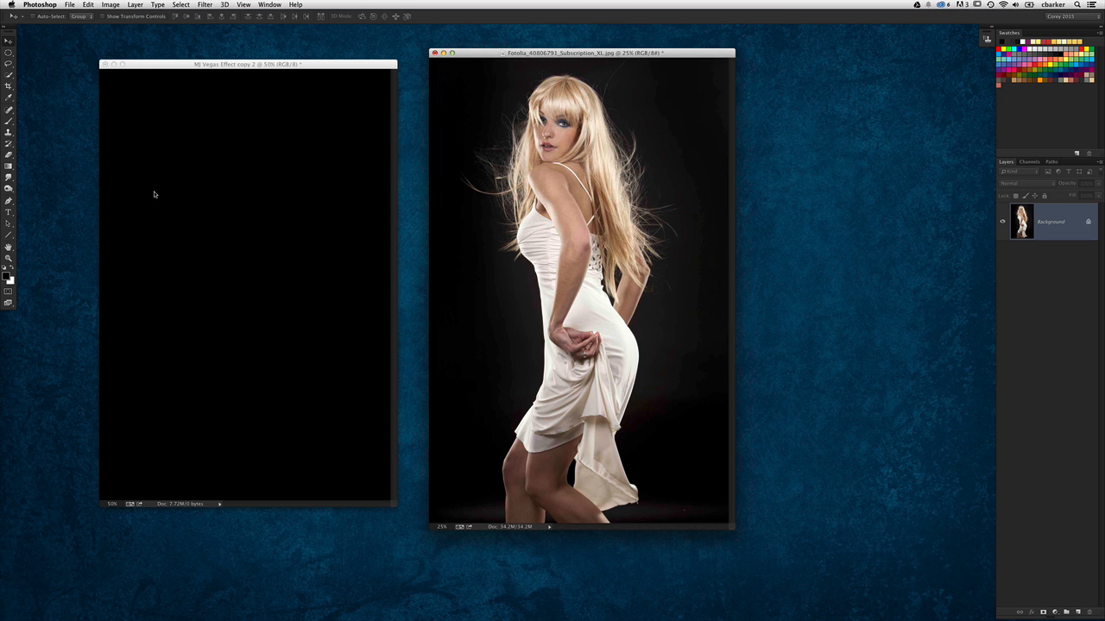
Step: Convert the model photo to black and white with a black-to-white Gradient Map adjustment
{"action": "left_click", "coordinate": [134, 5]}
{"action": "mouse_move", "coordinate": [151, 29]}
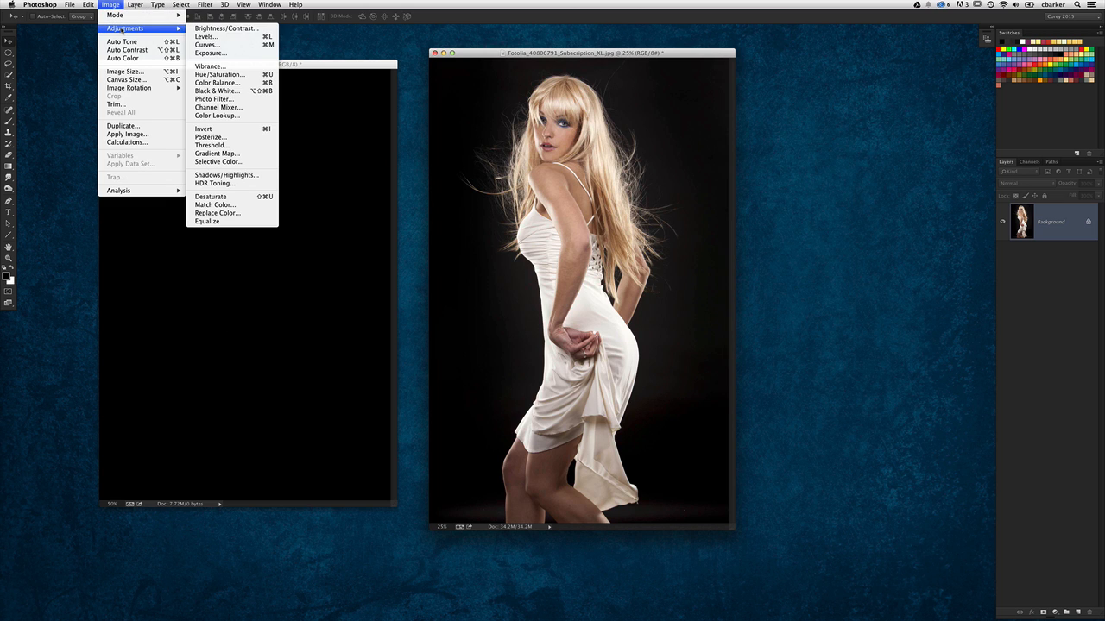
{"action": "left_click", "coordinate": [253, 154]}
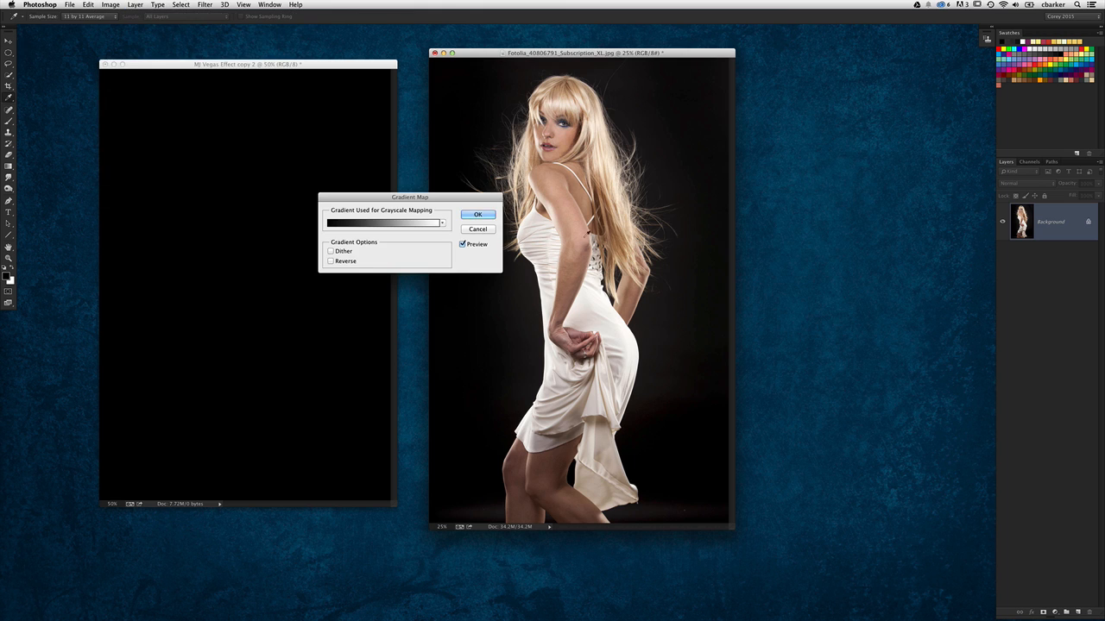
{"action": "left_click", "coordinate": [478, 215]}
{"action": "left_click_drag", "start_coordinate": [539, 54], "coordinate": [567, 55]}
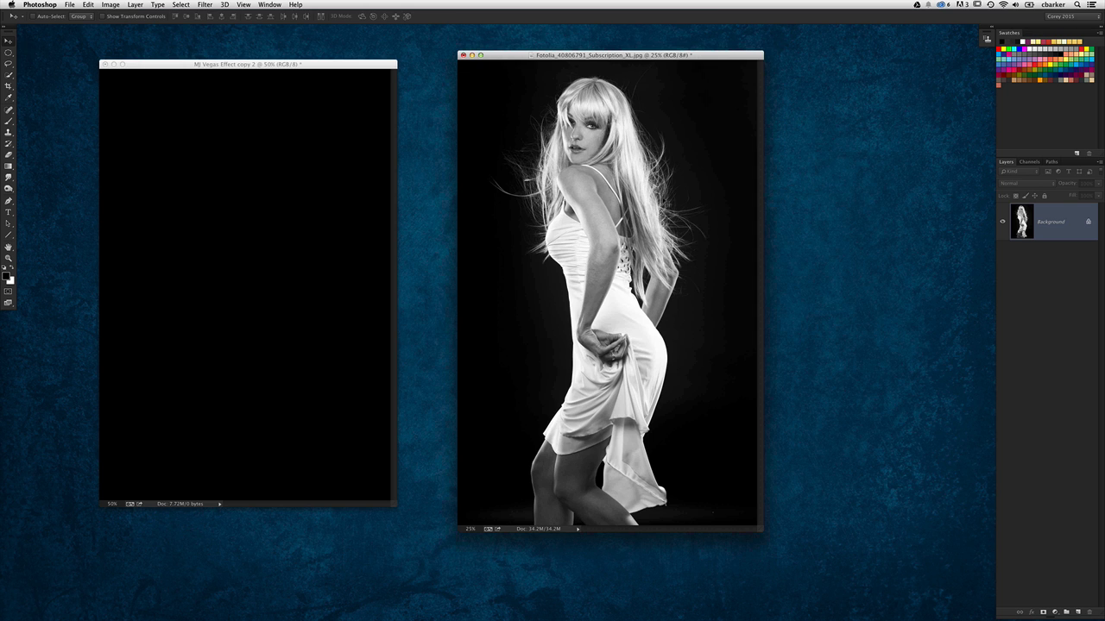
{"action": "left_click_drag", "start_coordinate": [566, 57], "coordinate": [552, 55]}
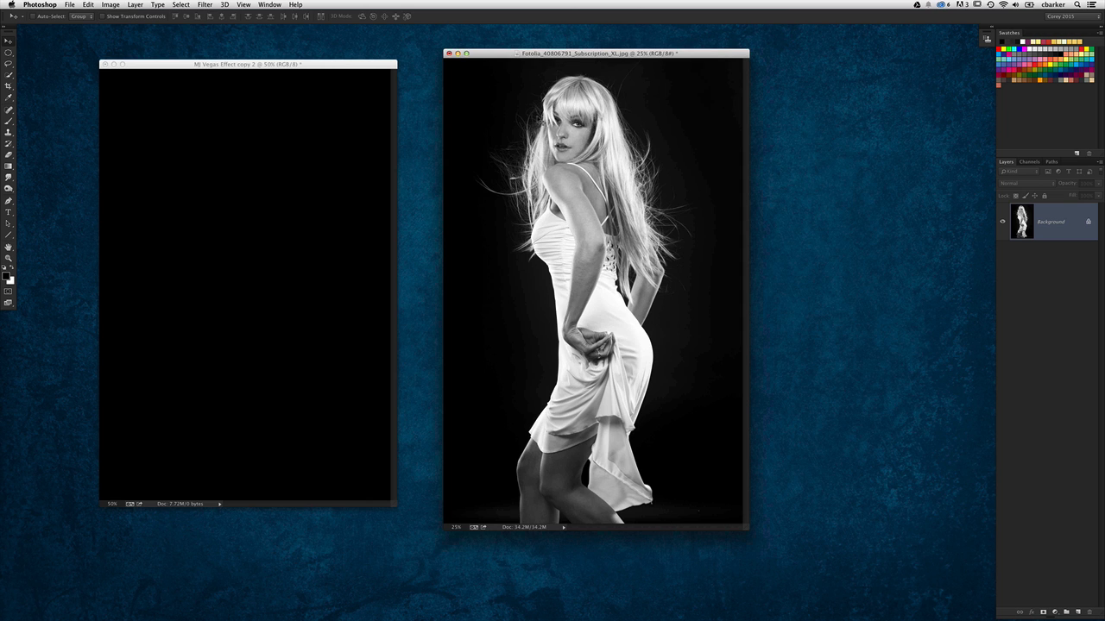
Step: Duplicate the photo's Background layer, hide the copy, and make the Background layer active
{"action": "left_click", "coordinate": [206, 5]}
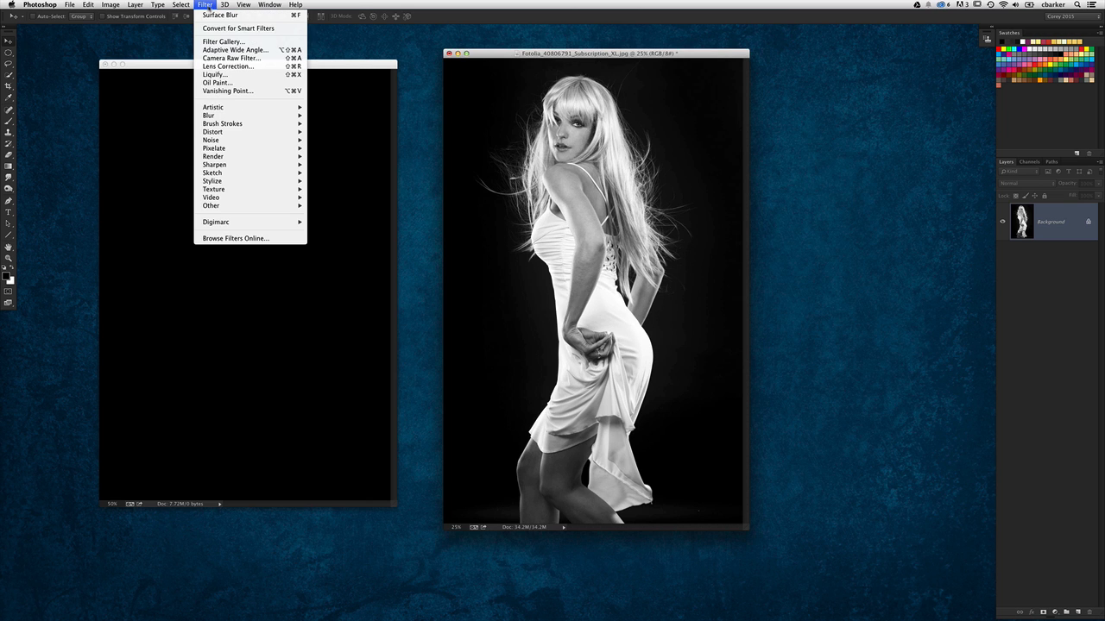
{"action": "left_click", "coordinate": [995, 239]}
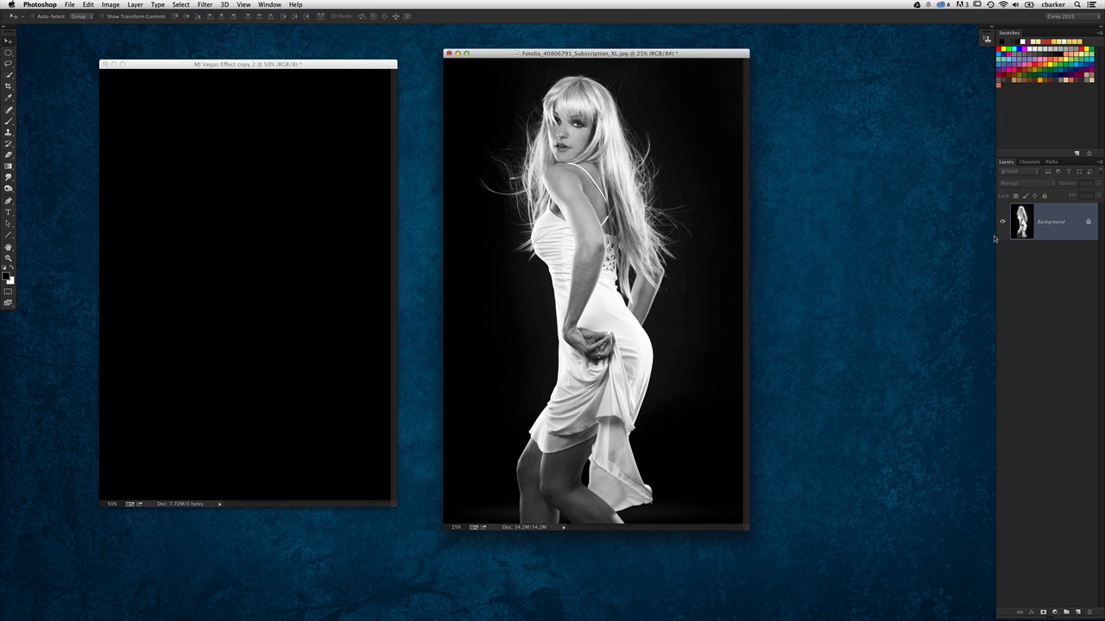
{"action": "key", "text": "super+j"}
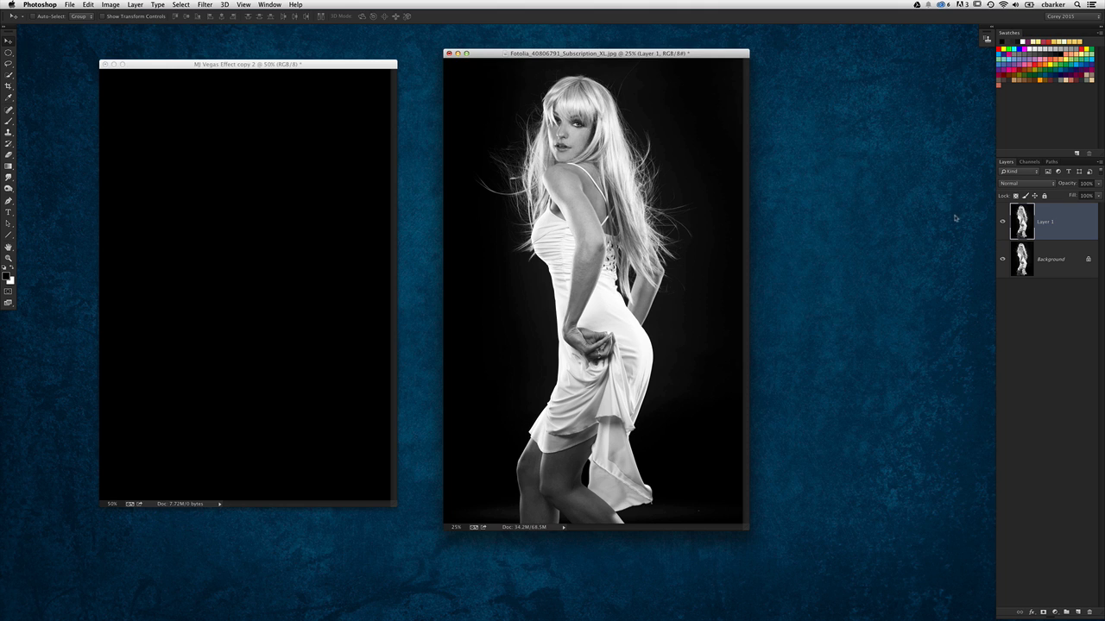
{"action": "left_click", "coordinate": [1003, 224]}
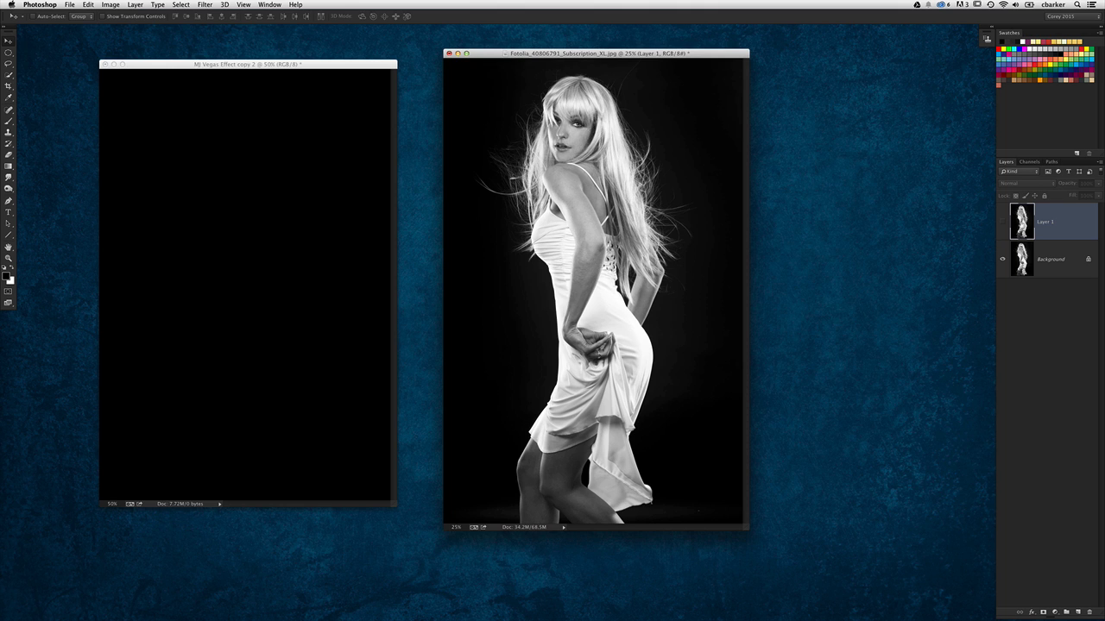
{"action": "left_click", "coordinate": [1015, 260]}
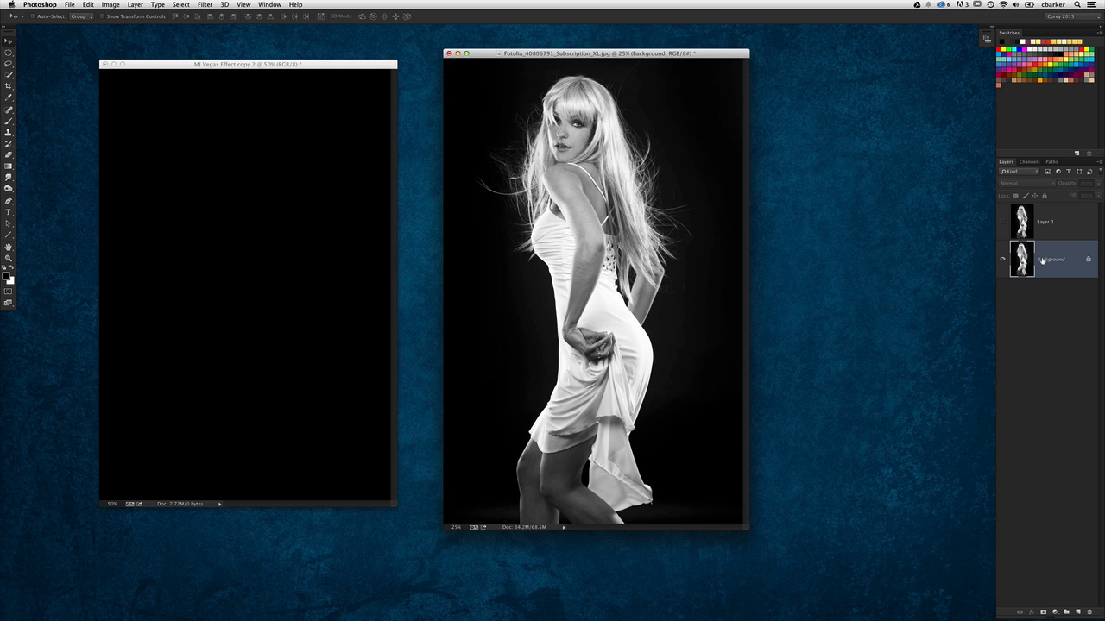
Step: Apply a Surface Blur to the Background layer with a radius of 5 pixels and a threshold of 5 levels
{"action": "left_click", "coordinate": [204, 5]}
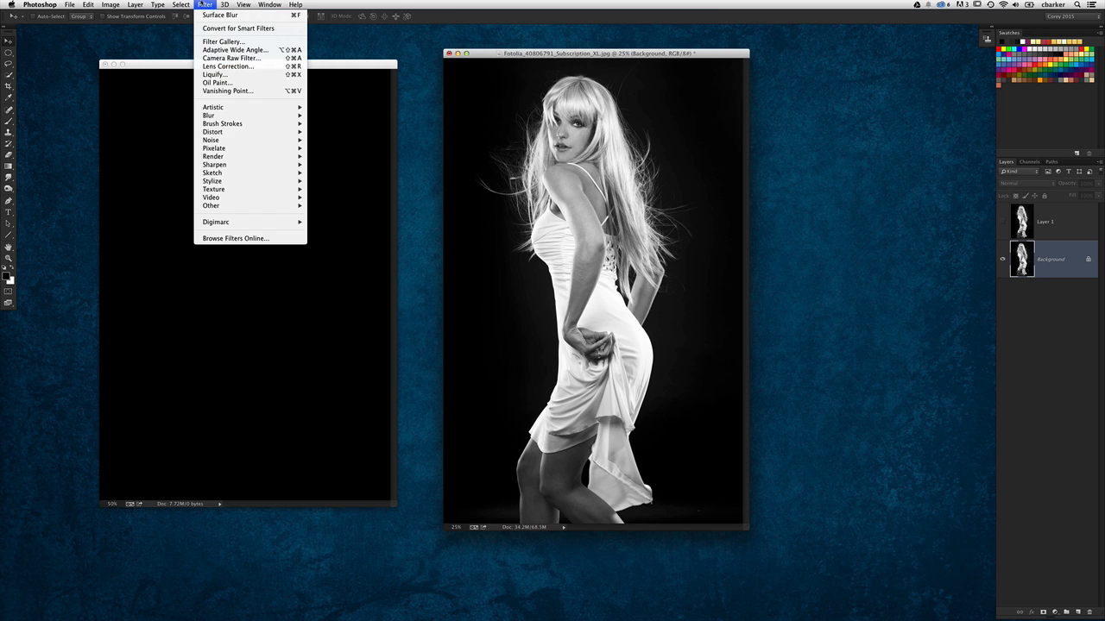
{"action": "mouse_move", "coordinate": [222, 120]}
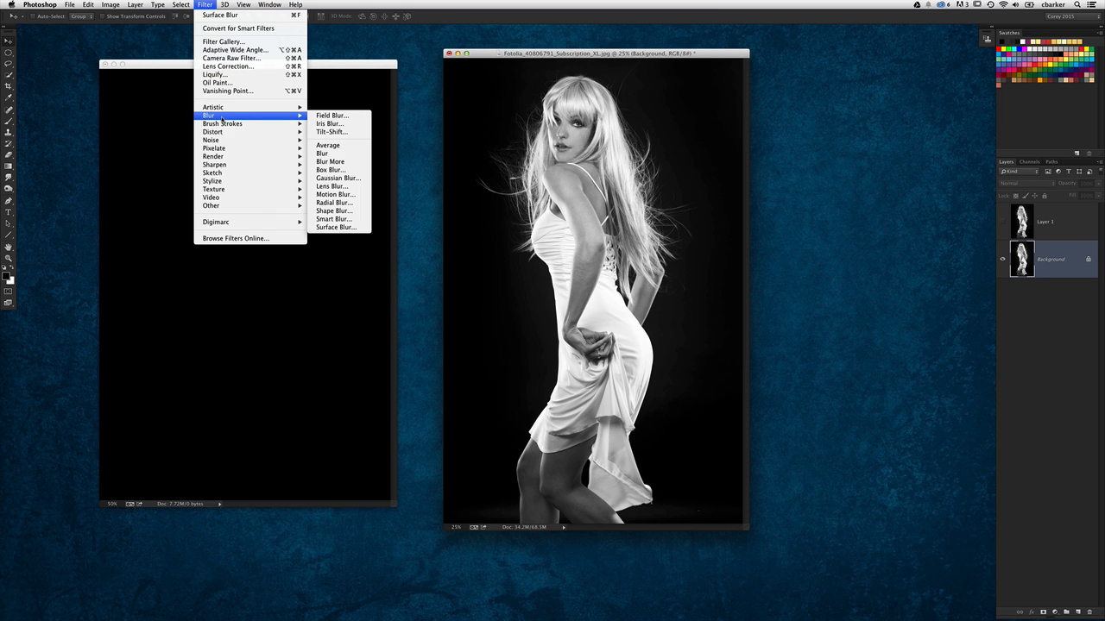
{"action": "left_click", "coordinate": [353, 229]}
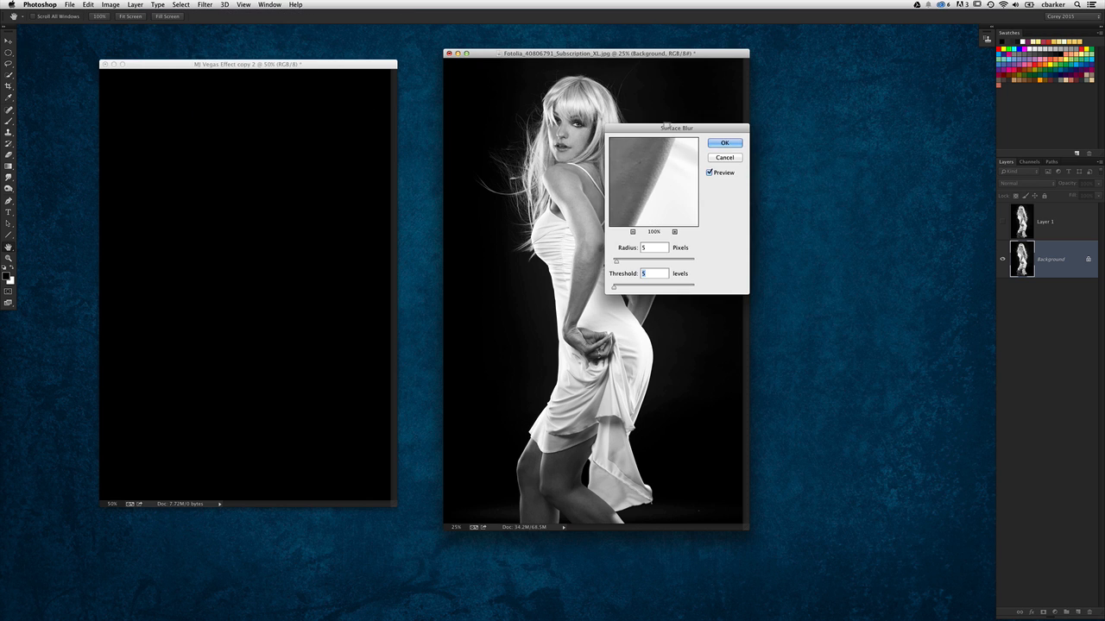
{"action": "left_click_drag", "start_coordinate": [676, 128], "coordinate": [370, 146]}
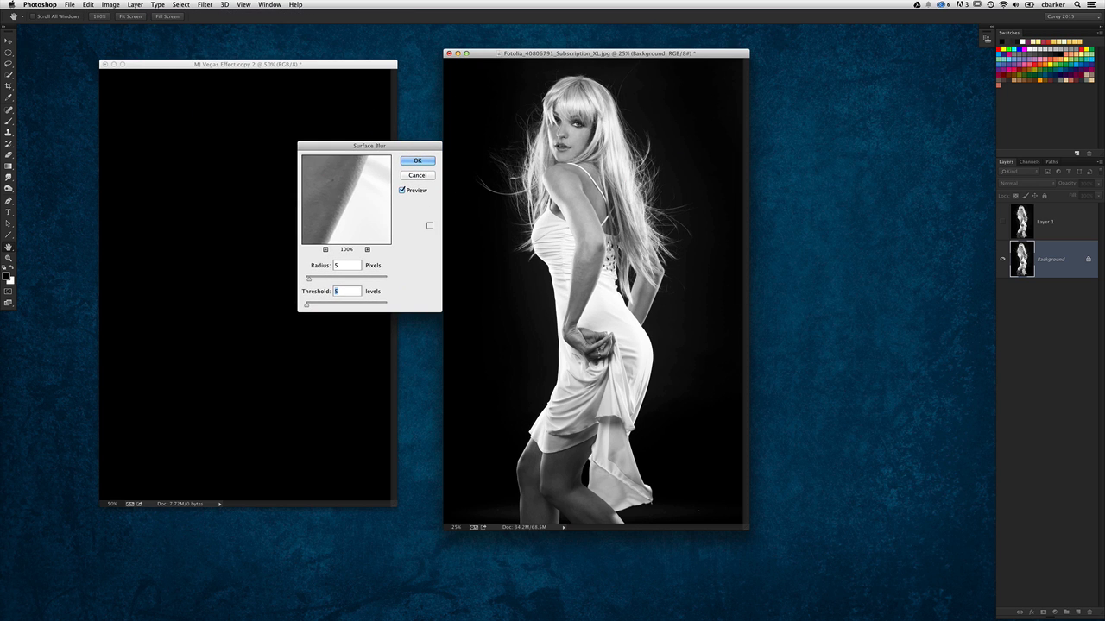
{"action": "left_click_drag", "start_coordinate": [368, 220], "coordinate": [349, 201]}
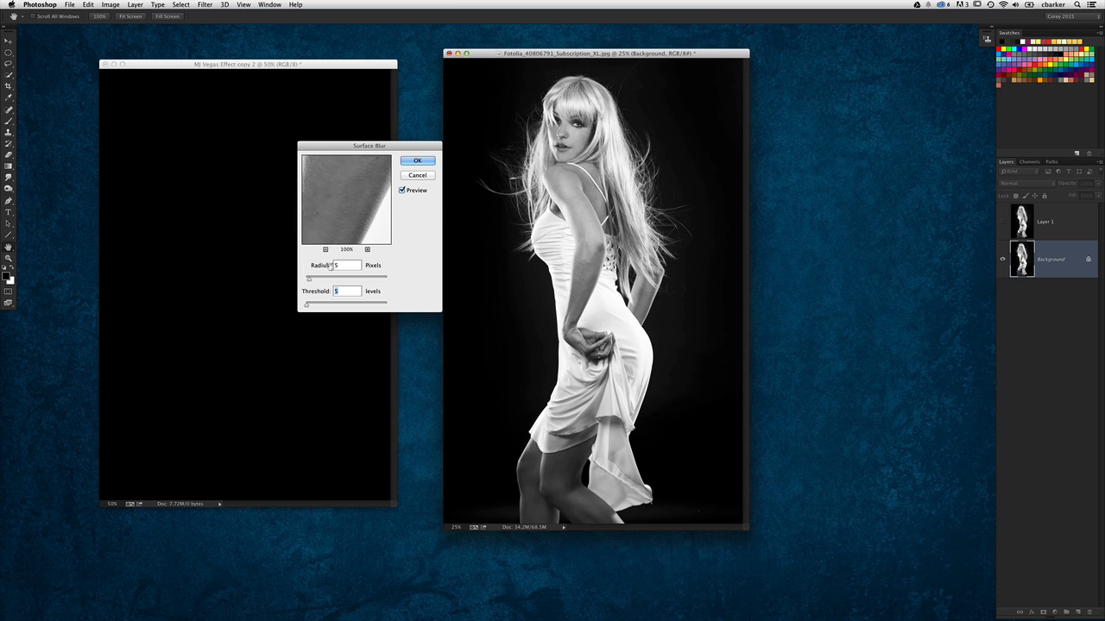
{"action": "left_click", "coordinate": [418, 161]}
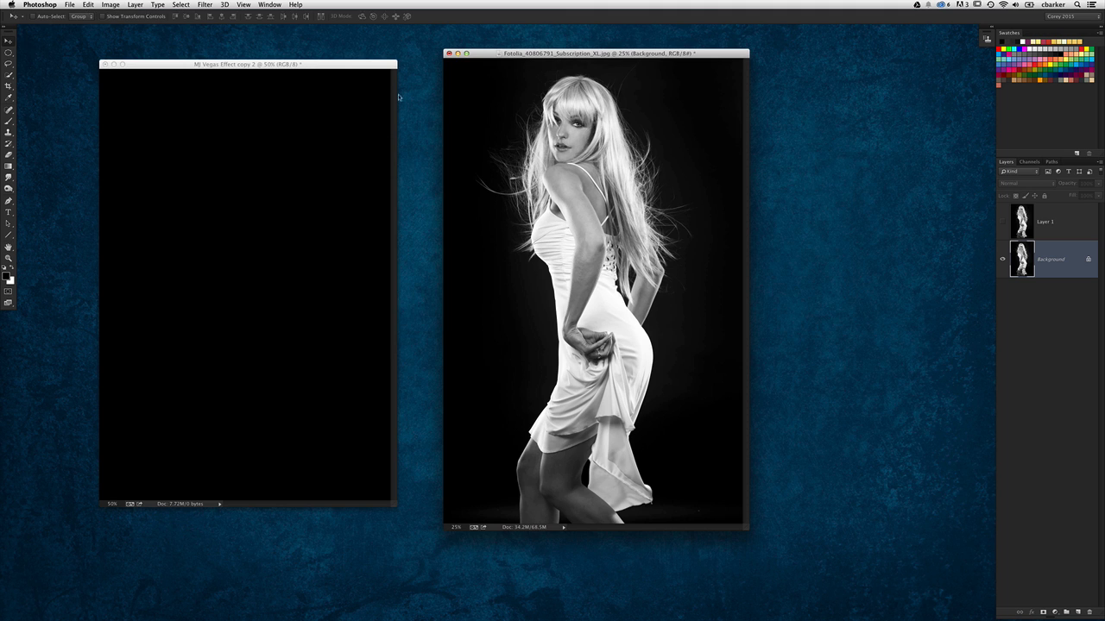
Step: Apply the Poster Edges filter to the Background layer with edge thickness 0, edge intensity 1 and posterization 3, checking the face in the preview
{"action": "left_click", "coordinate": [207, 4]}
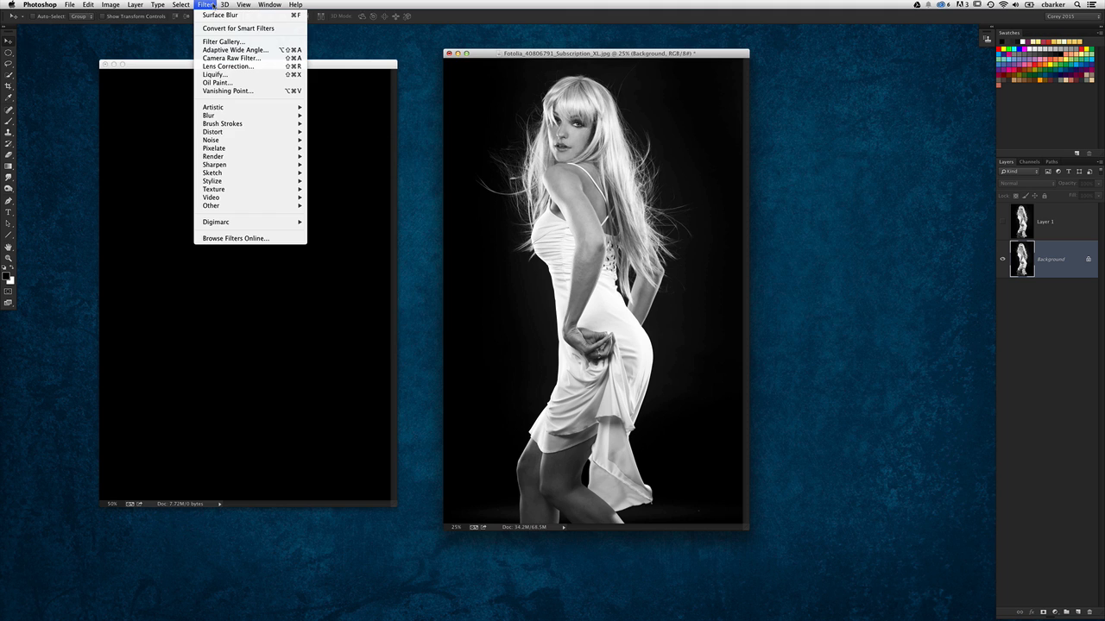
{"action": "mouse_move", "coordinate": [226, 111]}
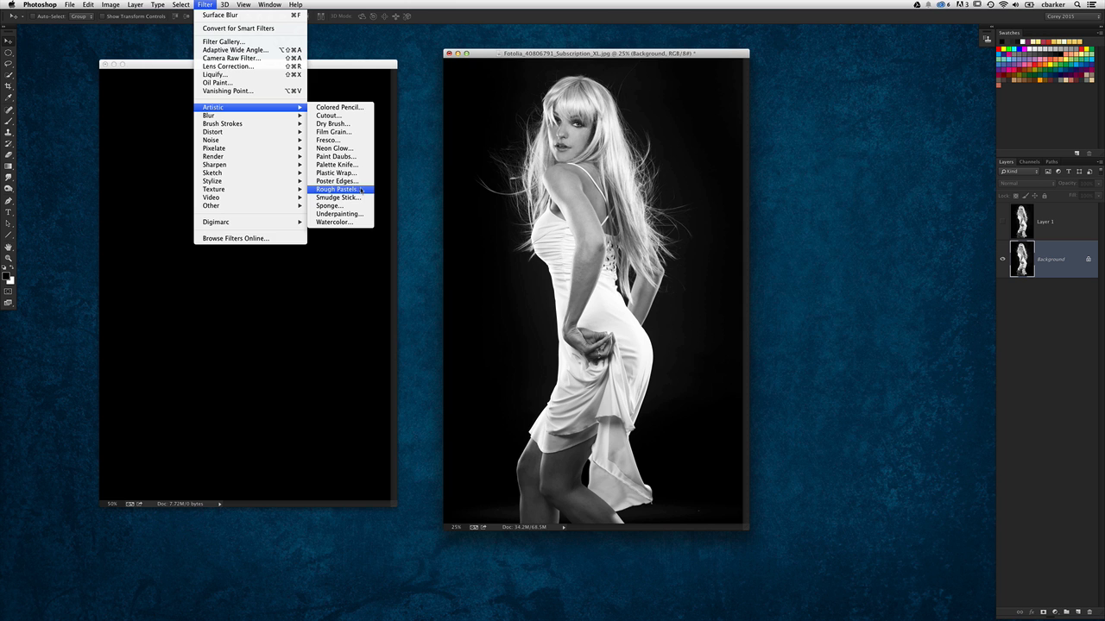
{"action": "key", "text": "Return"}
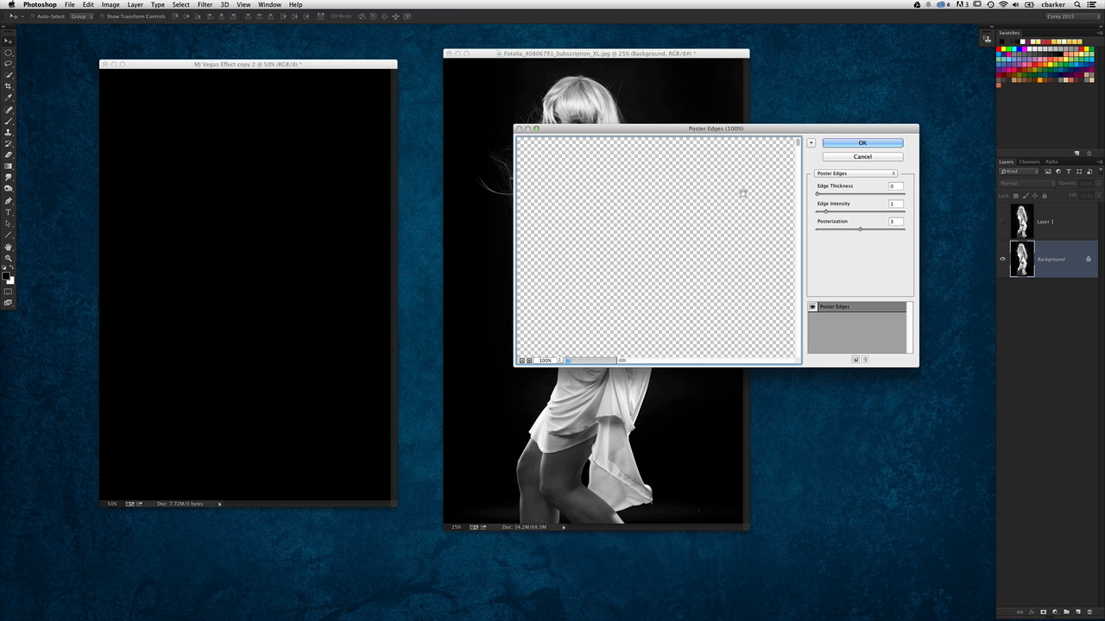
{"action": "left_click_drag", "start_coordinate": [654, 218], "coordinate": [618, 319]}
{"action": "left_click_drag", "start_coordinate": [668, 245], "coordinate": [713, 279]}
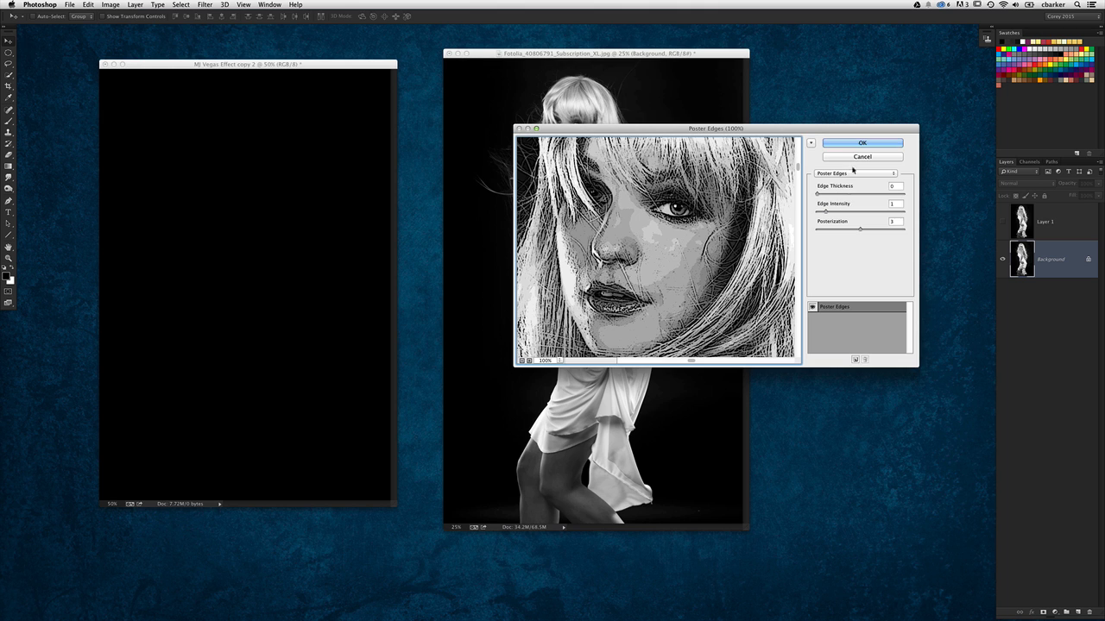
{"action": "left_click_drag", "start_coordinate": [759, 128], "coordinate": [704, 115]}
{"action": "left_click_drag", "start_coordinate": [828, 180], "coordinate": [765, 180]}
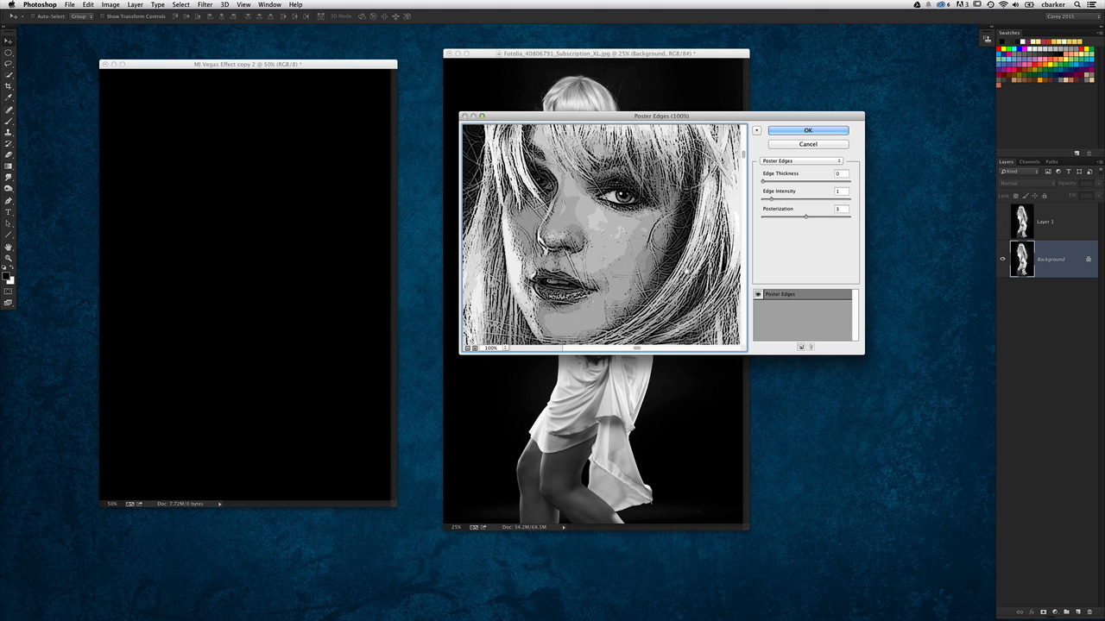
{"action": "left_click_drag", "start_coordinate": [687, 271], "coordinate": [641, 129]}
{"action": "left_click_drag", "start_coordinate": [617, 332], "coordinate": [649, 366]}
{"action": "left_click_drag", "start_coordinate": [660, 241], "coordinate": [673, 358]}
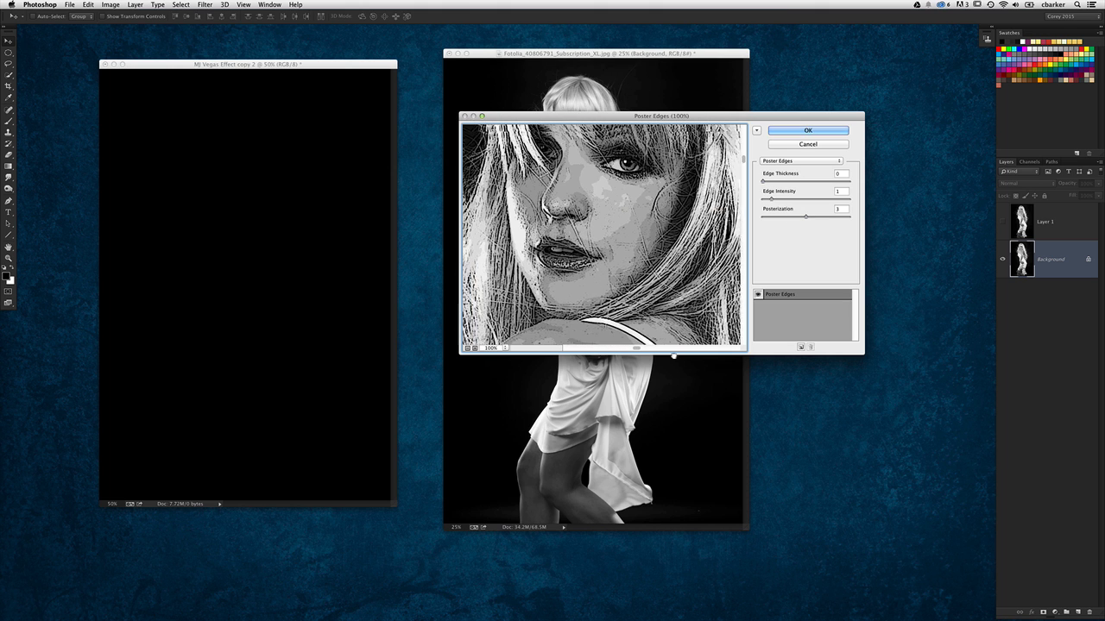
{"action": "left_click_drag", "start_coordinate": [667, 244], "coordinate": [662, 271]}
{"action": "left_click_drag", "start_coordinate": [771, 199], "coordinate": [767, 200]}
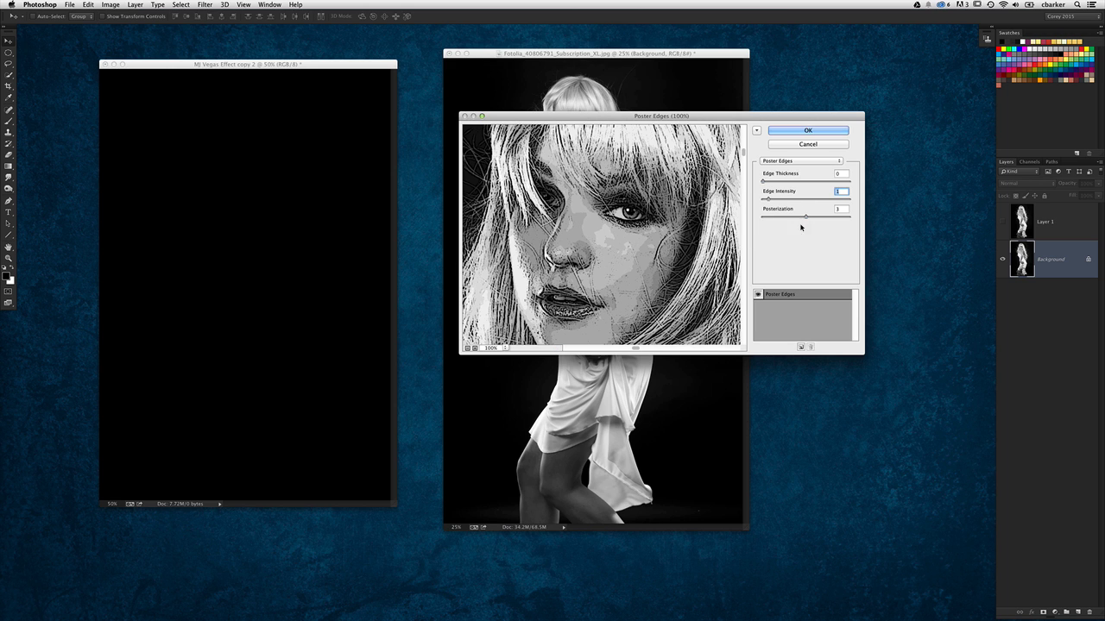
{"action": "mouse_move", "coordinate": [805, 216]}
{"action": "left_mouse_down"}
{"action": "mouse_move", "coordinate": [760, 221]}
{"action": "mouse_move", "coordinate": [850, 220]}
{"action": "mouse_move", "coordinate": [813, 220]}
{"action": "left_mouse_up"}
{"action": "left_click", "coordinate": [809, 135]}
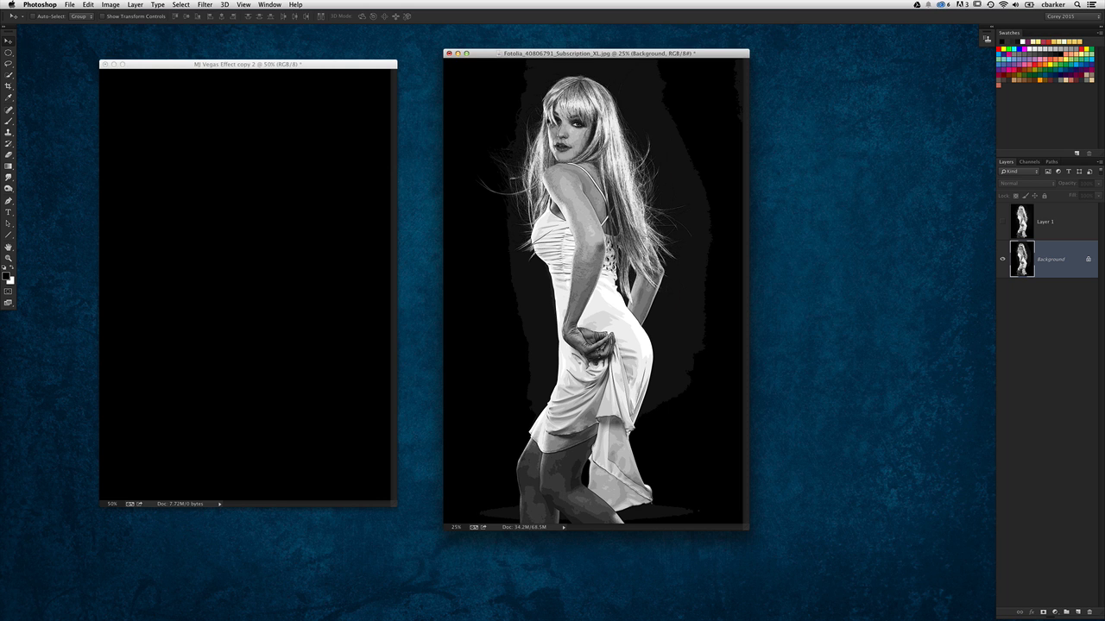
Step: Darken the Background layer's backdrop with Levels by setting the black input level to 12
{"action": "key", "text": "super+minus"}
{"action": "key", "text": "super+plus"}
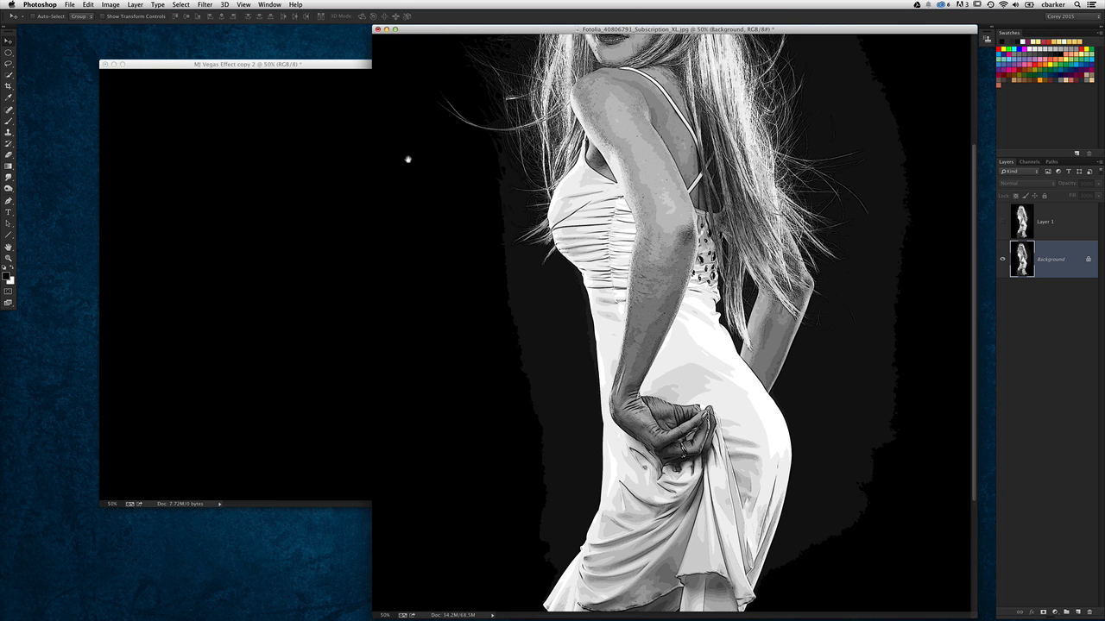
{"action": "scroll", "coordinate": [475, 333], "scroll_direction": "up", "scroll_amount": 4}
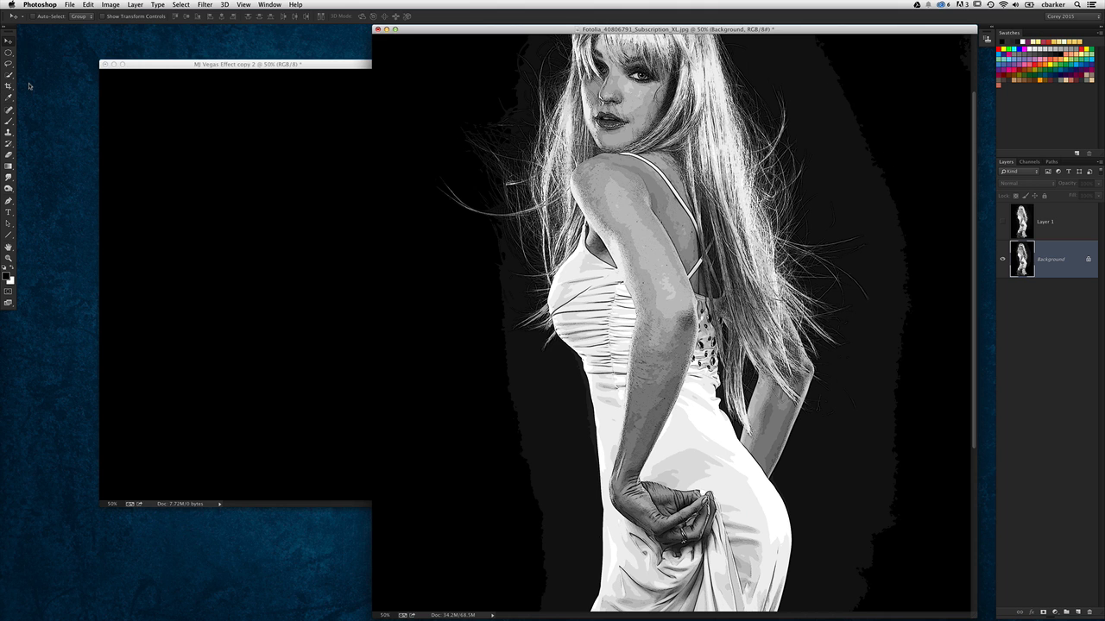
{"action": "key", "text": "super+l"}
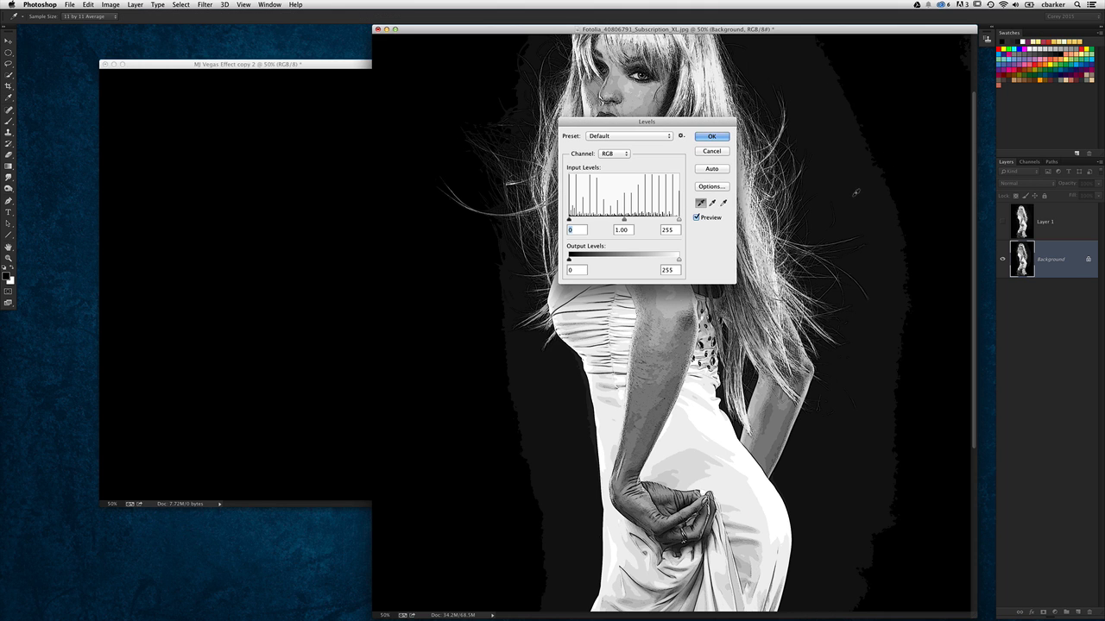
{"action": "left_click_drag", "start_coordinate": [568, 219], "coordinate": [574, 221]}
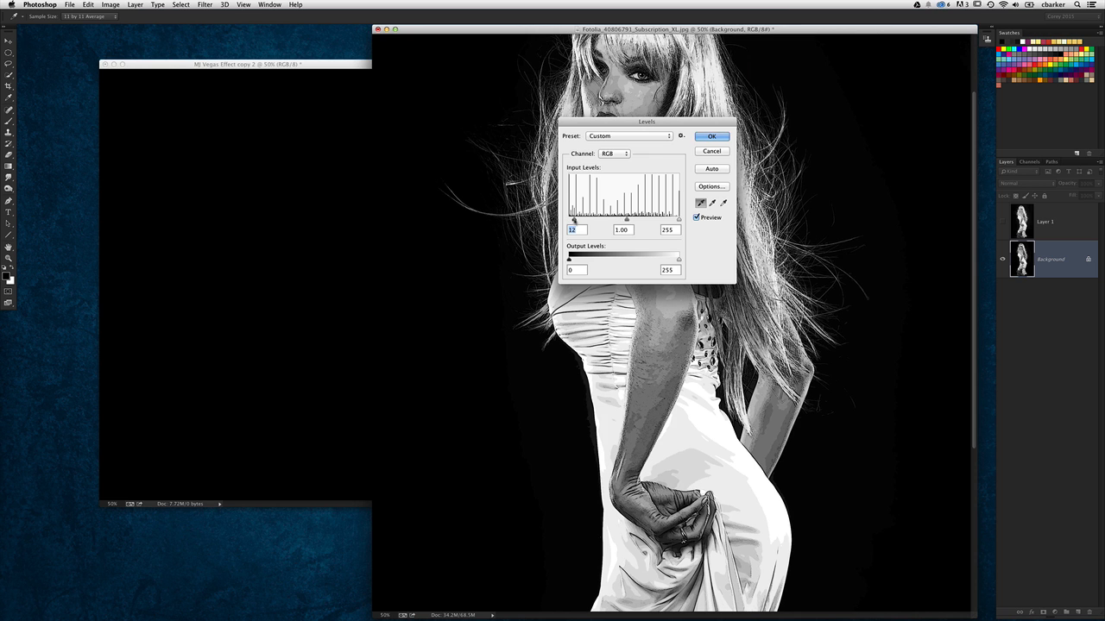
{"action": "left_click", "coordinate": [713, 138]}
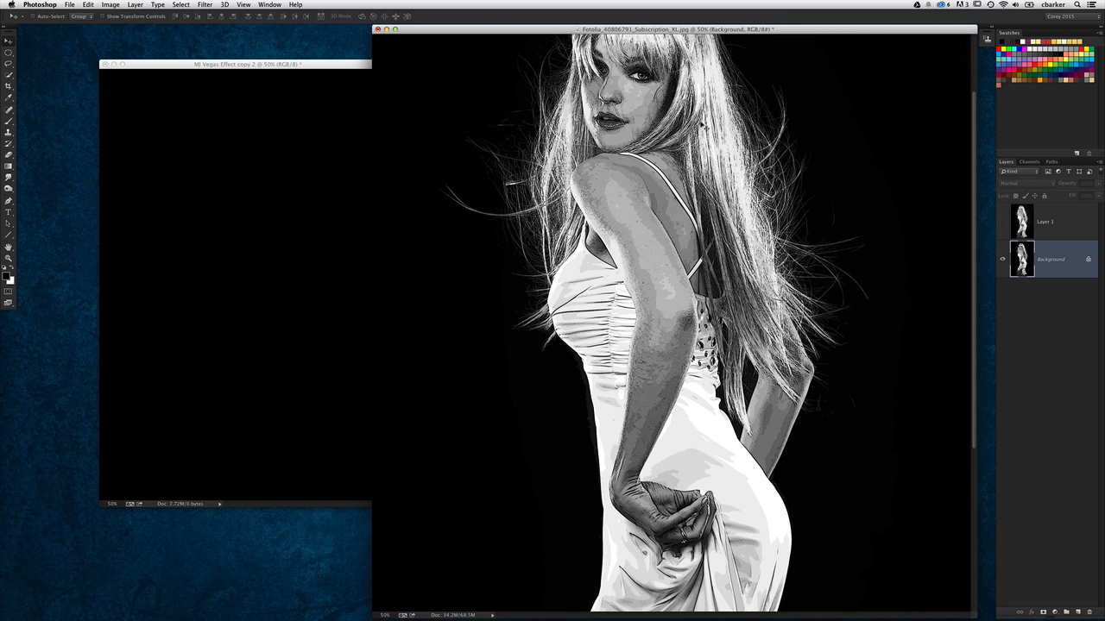
Step: Show the hidden photo layer, copy both photo layers into the black MJ Vegas Effect copy 2 document, and minimize the photo window
{"action": "key", "text": "super+minus"}
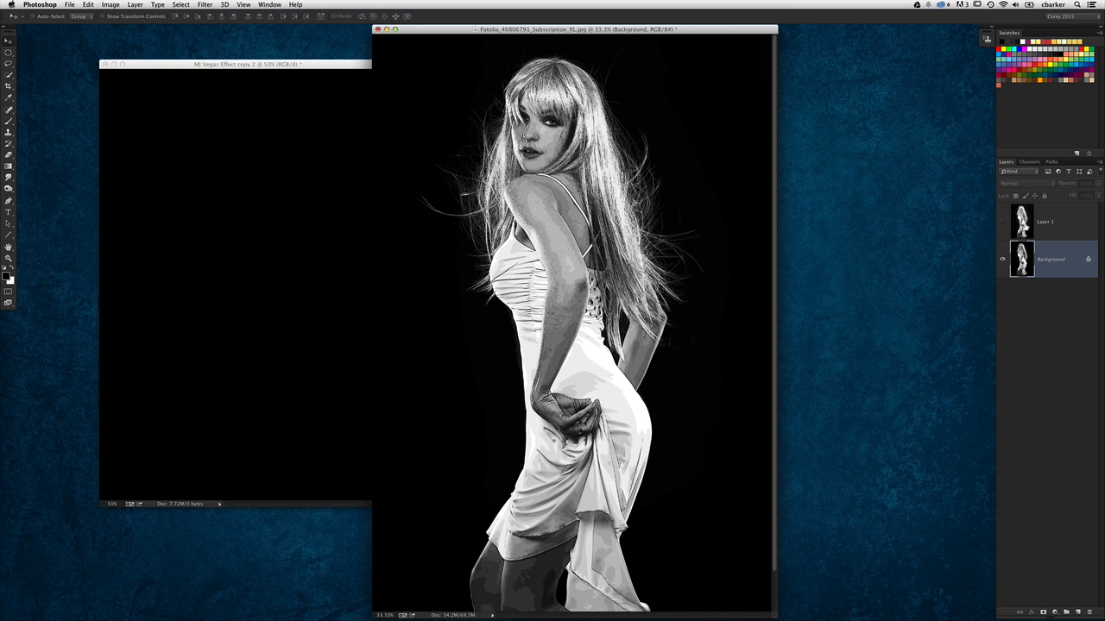
{"action": "left_click", "coordinate": [1003, 223]}
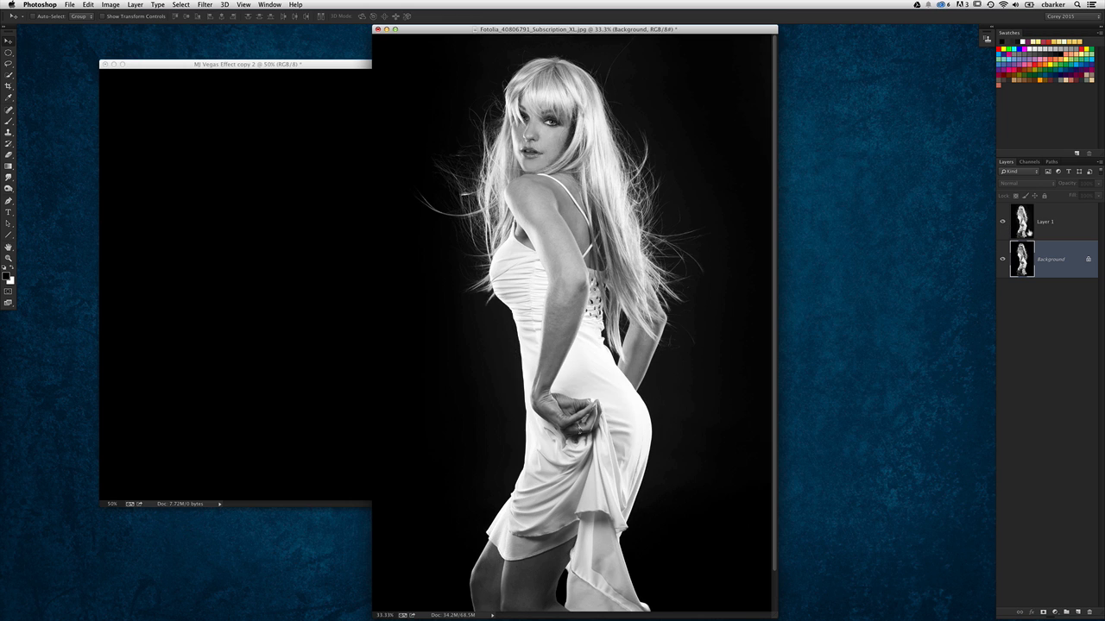
{"action": "left_click", "coordinate": [1032, 225]}
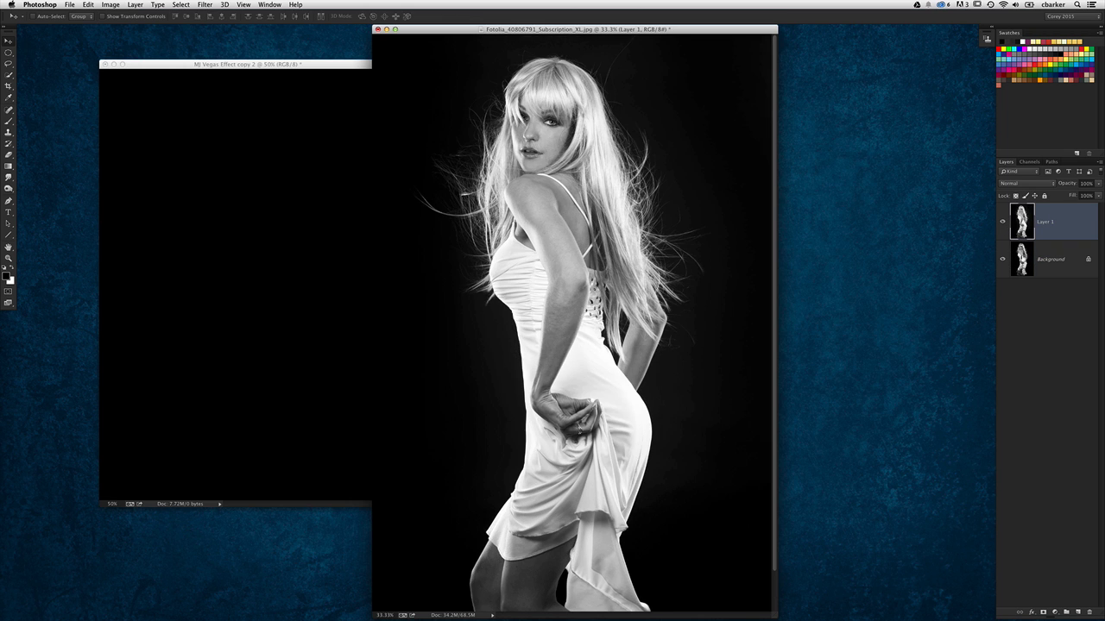
{"action": "left_click", "coordinate": [1024, 259], "text": "shift"}
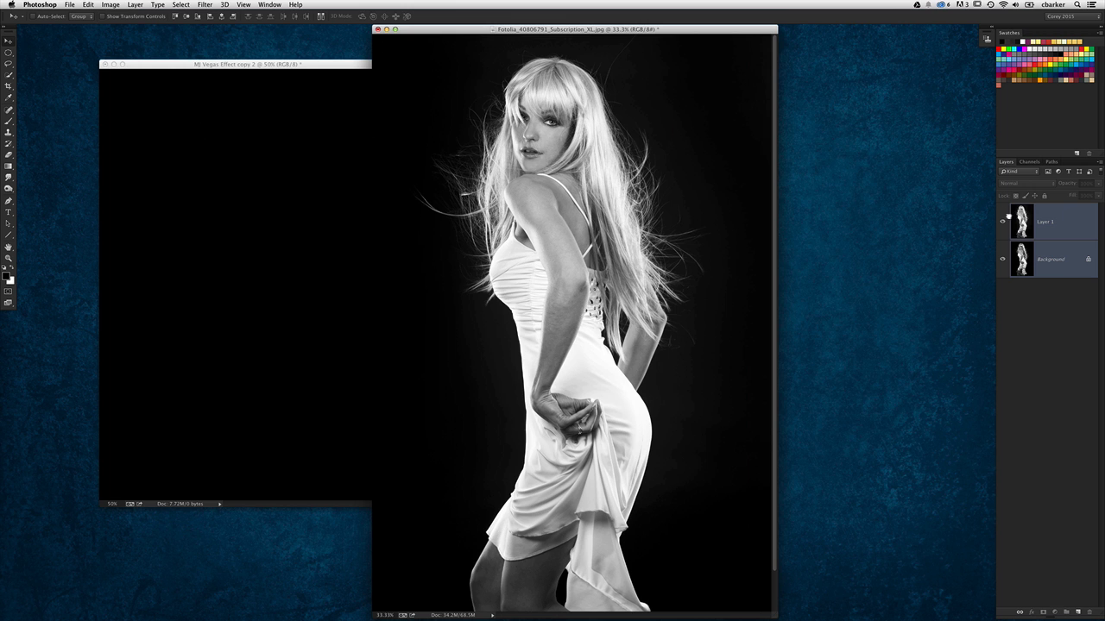
{"action": "left_click_drag", "start_coordinate": [1012, 218], "coordinate": [250, 259]}
{"action": "left_click", "coordinate": [470, 145]}
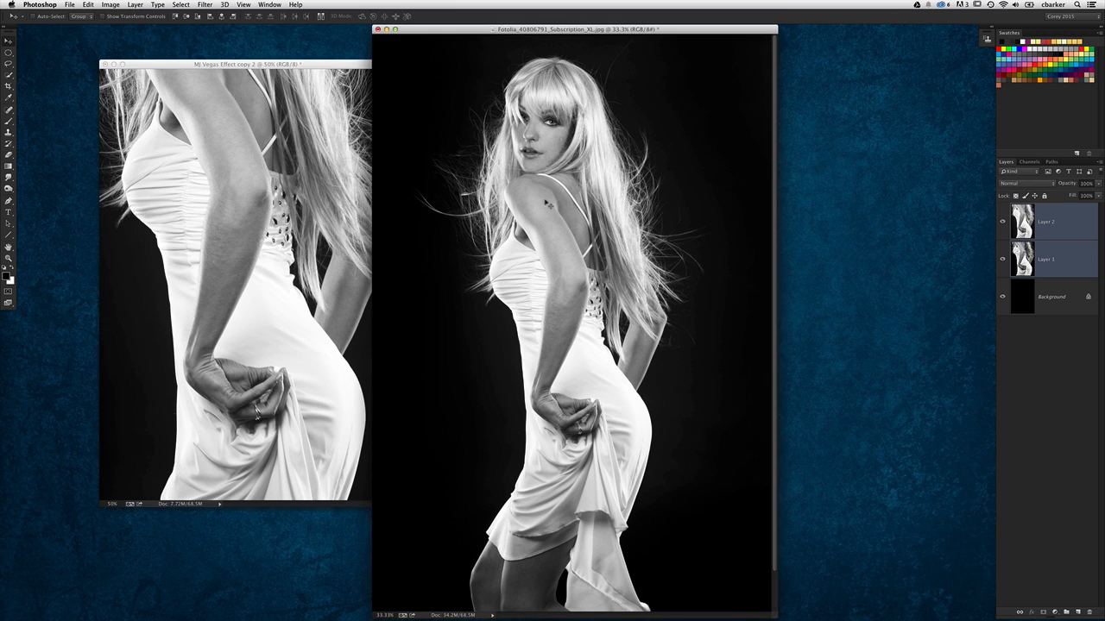
{"action": "left_click", "coordinate": [387, 29]}
{"action": "left_click_drag", "start_coordinate": [345, 63], "coordinate": [481, 66]}
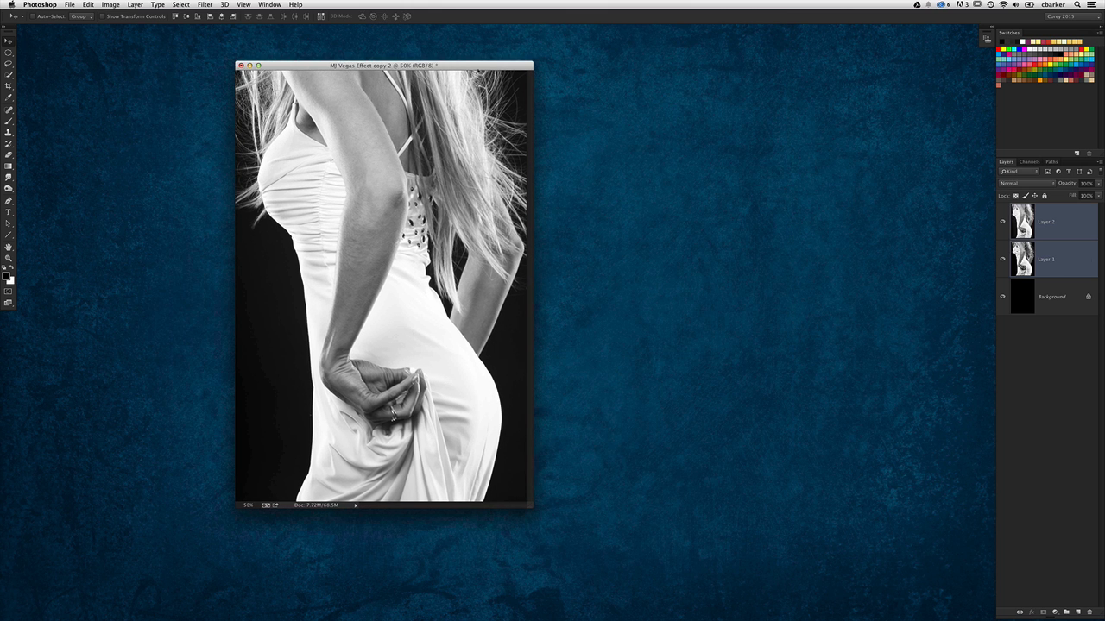
Step: Scale both photo layers together to about 72% and tilt them about 10.7° counterclockwise, positioning the woman's face and hips within the canvas
{"action": "key", "text": "super+t"}
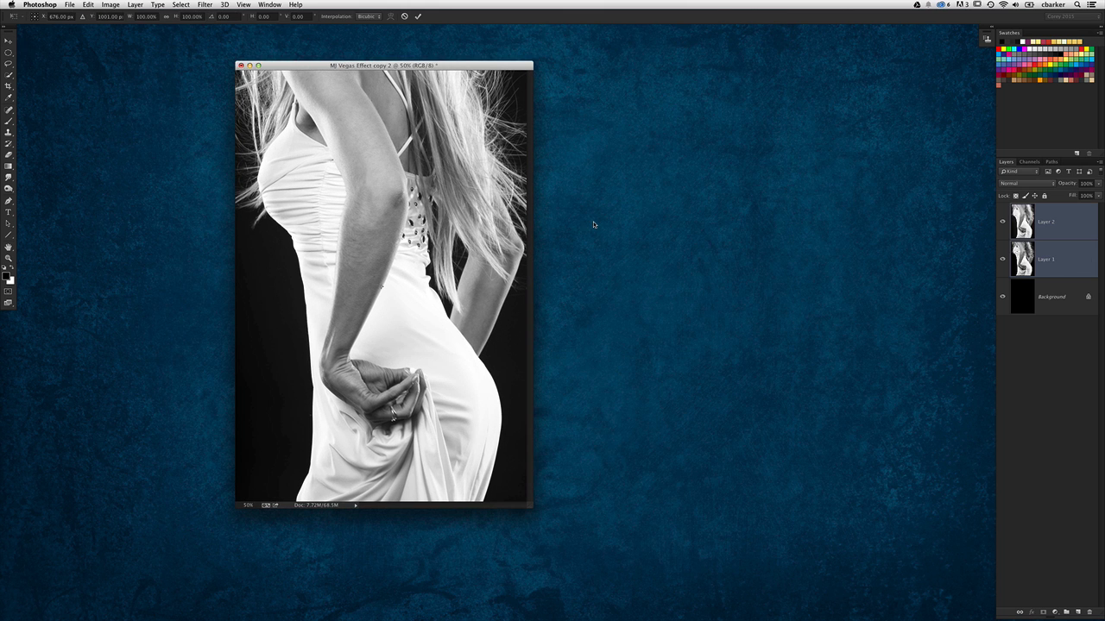
{"action": "key", "text": "super+0"}
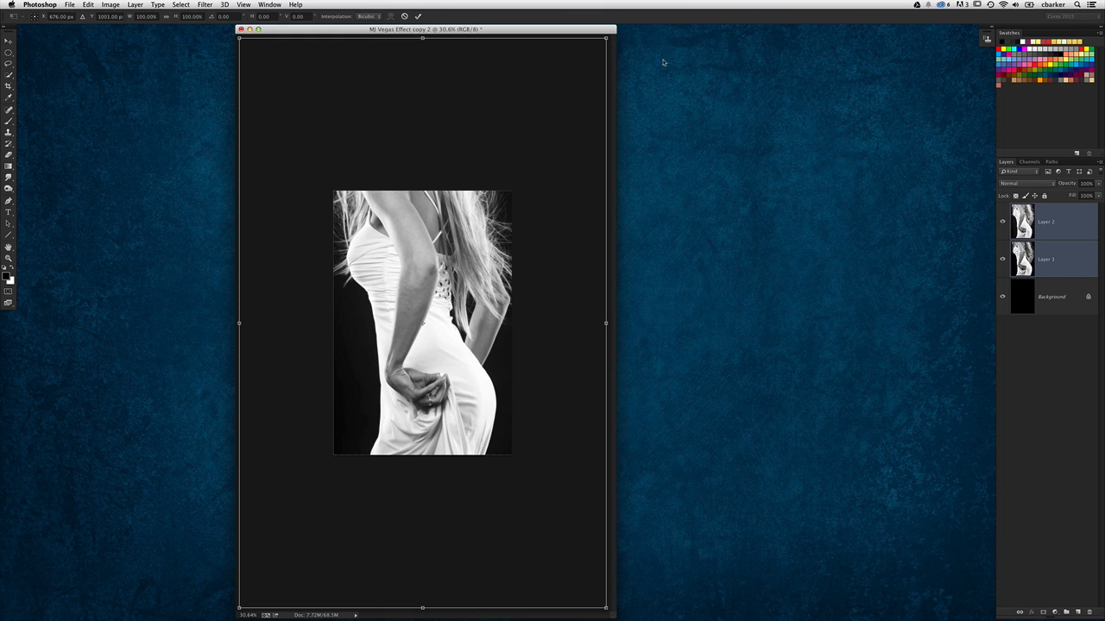
{"action": "left_click_drag", "start_coordinate": [606, 38], "coordinate": [507, 85]}
{"action": "left_click_drag", "start_coordinate": [450, 253], "coordinate": [467, 289]}
{"action": "left_click_drag", "start_coordinate": [281, 199], "coordinate": [259, 178]}
{"action": "left_click_drag", "start_coordinate": [384, 217], "coordinate": [390, 214]}
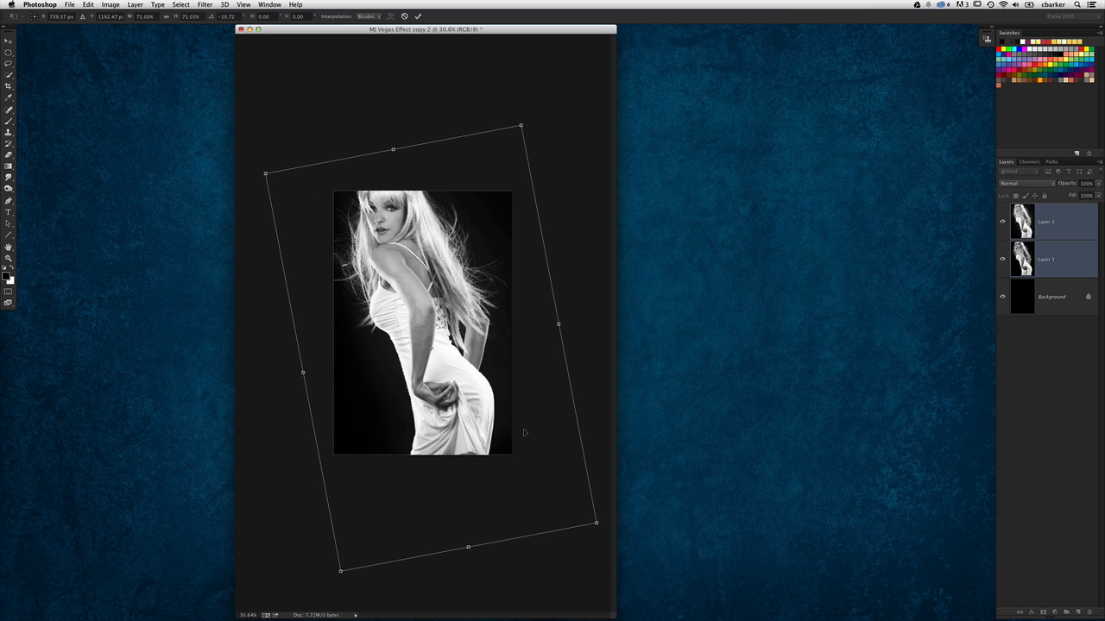
{"action": "left_click_drag", "start_coordinate": [597, 523], "coordinate": [599, 528]}
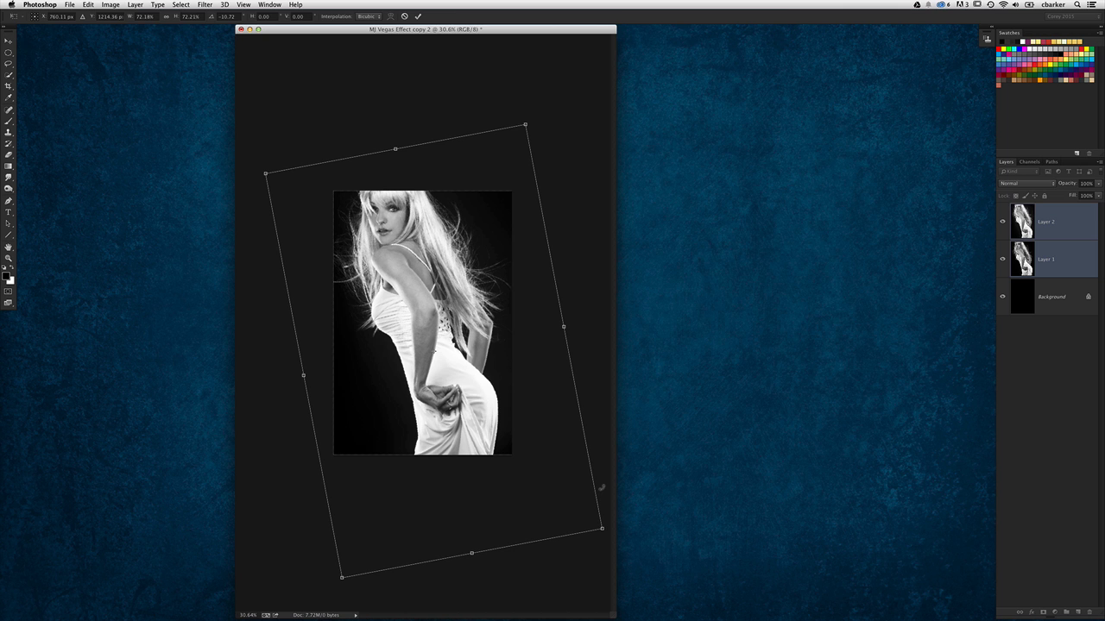
{"action": "key", "text": "Return"}
{"action": "key", "text": "super+equal"}
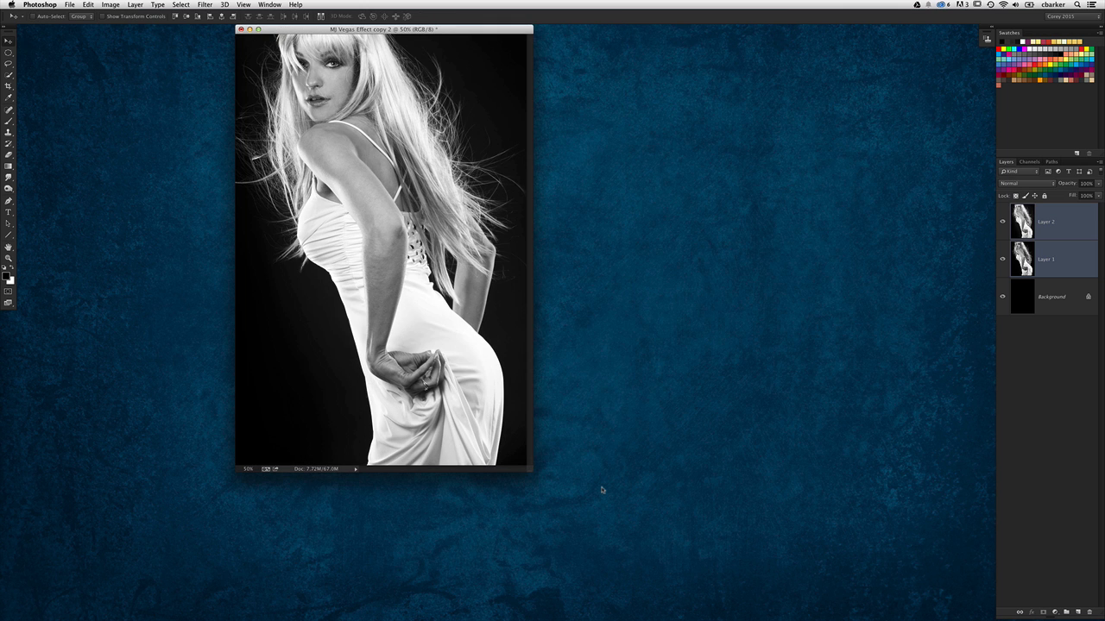
Step: Hide Layer 2, make Layer 1 active, and float the layer list beside the image at a taller size
{"action": "left_click", "coordinate": [1003, 222]}
{"action": "key", "text": "super+equal"}
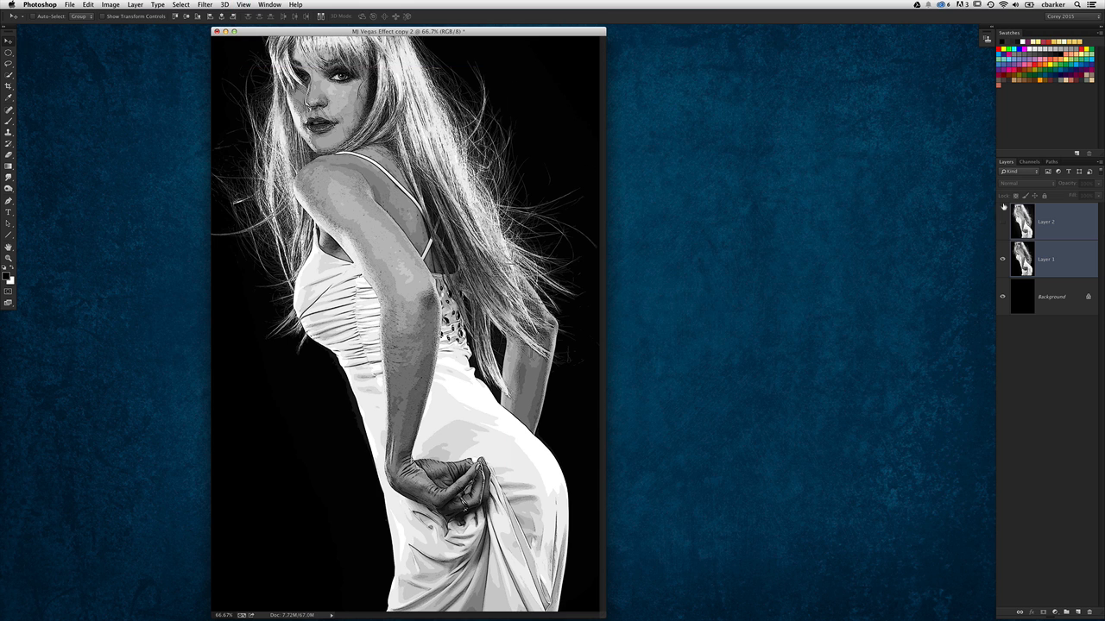
{"action": "left_click", "coordinate": [1042, 266]}
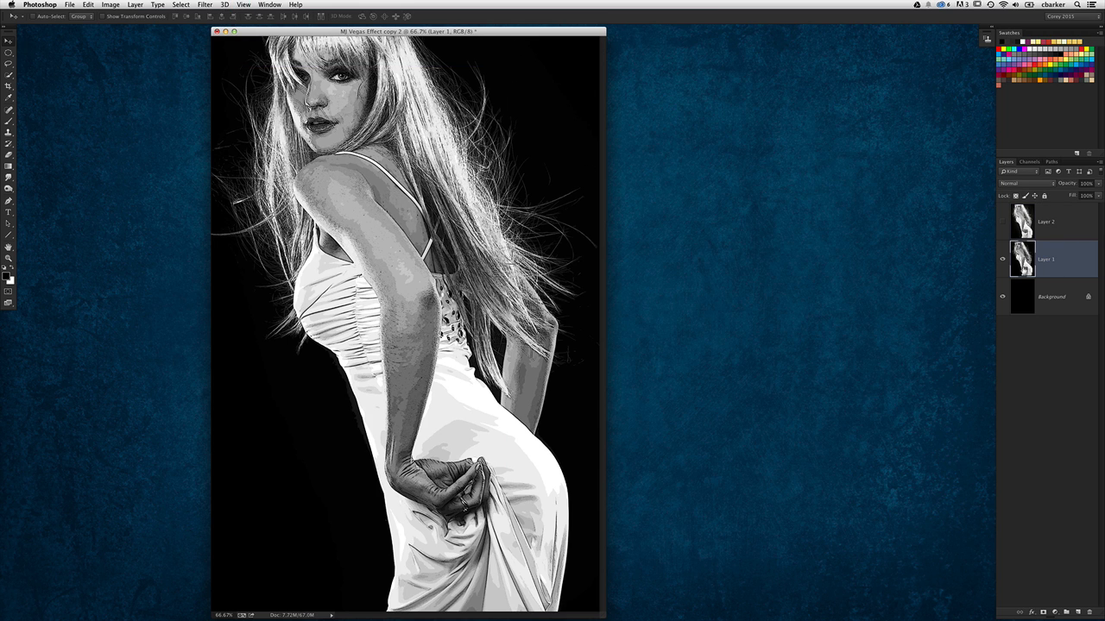
{"action": "left_click_drag", "start_coordinate": [1007, 164], "coordinate": [727, 117]}
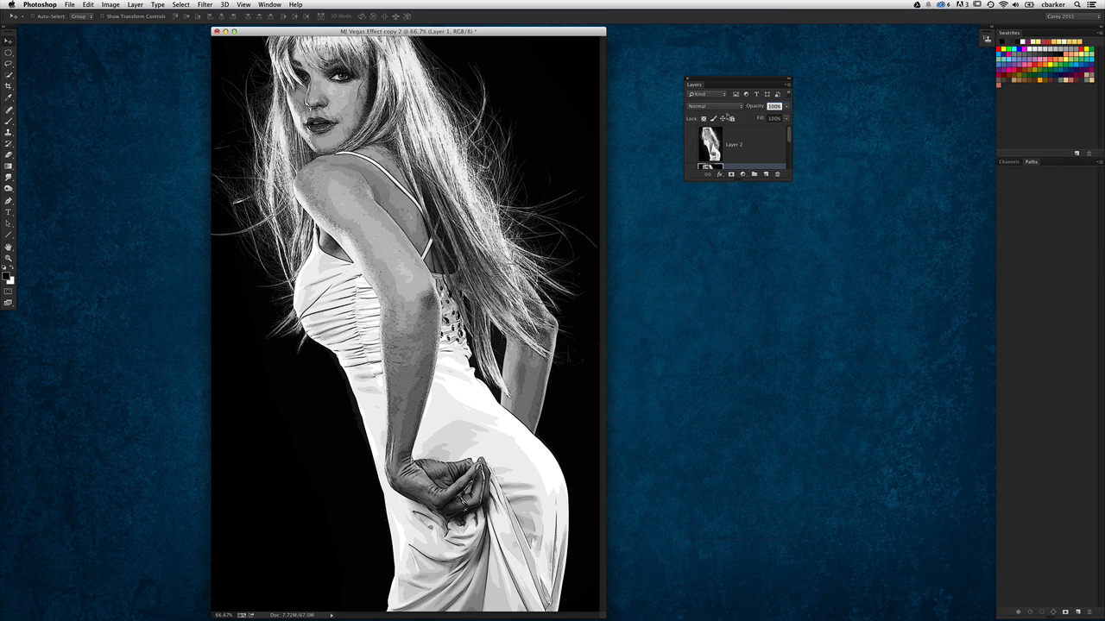
{"action": "left_click_drag", "start_coordinate": [788, 175], "coordinate": [807, 475]}
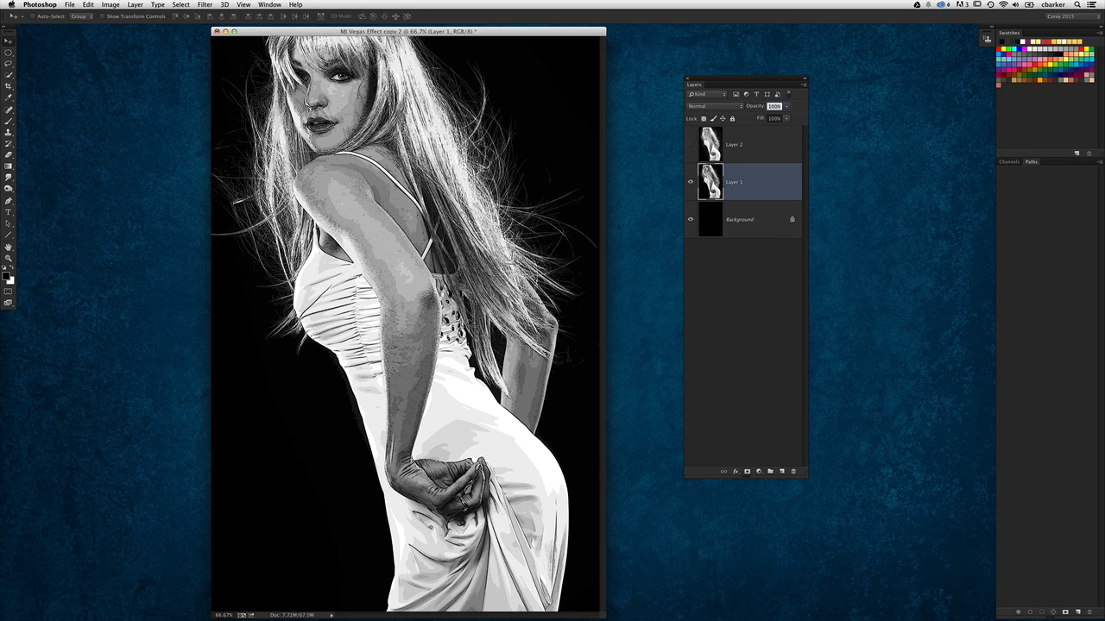
Step: Add a Gradient Map adjustment layer directly above Layer 1 and move its settings off the image
{"action": "left_click", "coordinate": [758, 471]}
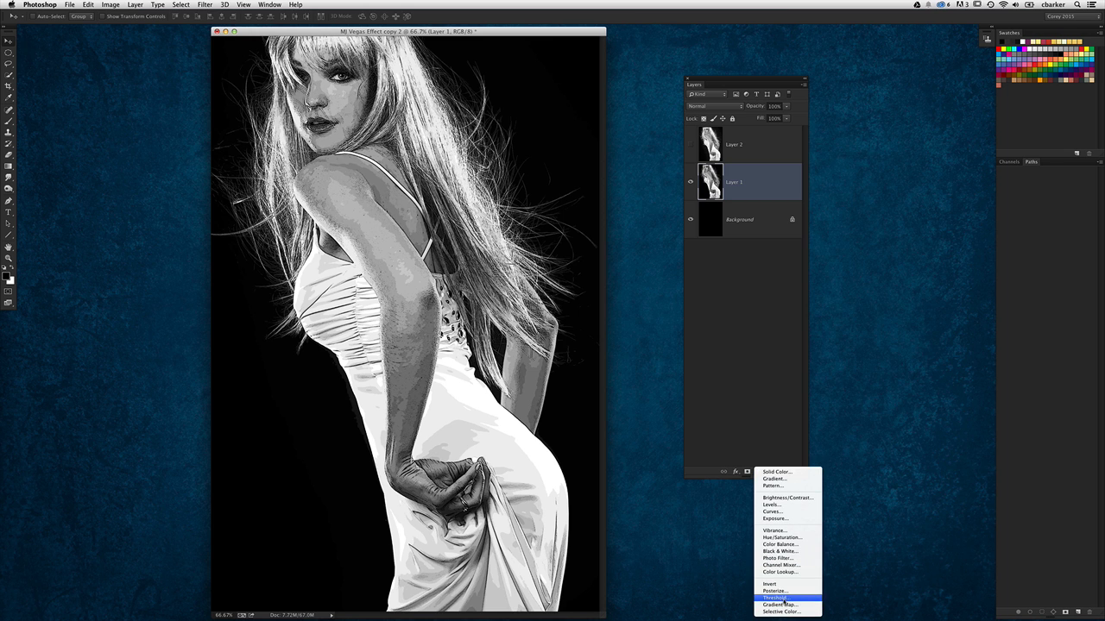
{"action": "left_click", "coordinate": [781, 605]}
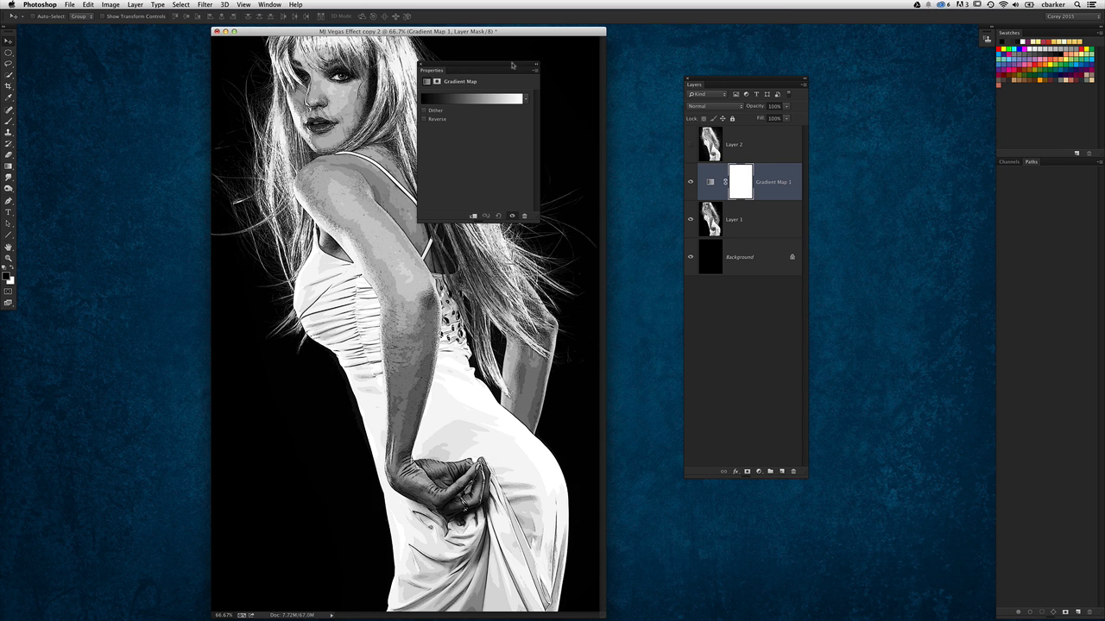
{"action": "left_click_drag", "start_coordinate": [511, 65], "coordinate": [805, 104]}
Step: Append the Spectrums gradients to the presets and apply the Spectrum gradient, running from blue to green, to the Gradient Map
{"action": "left_click", "coordinate": [807, 132]}
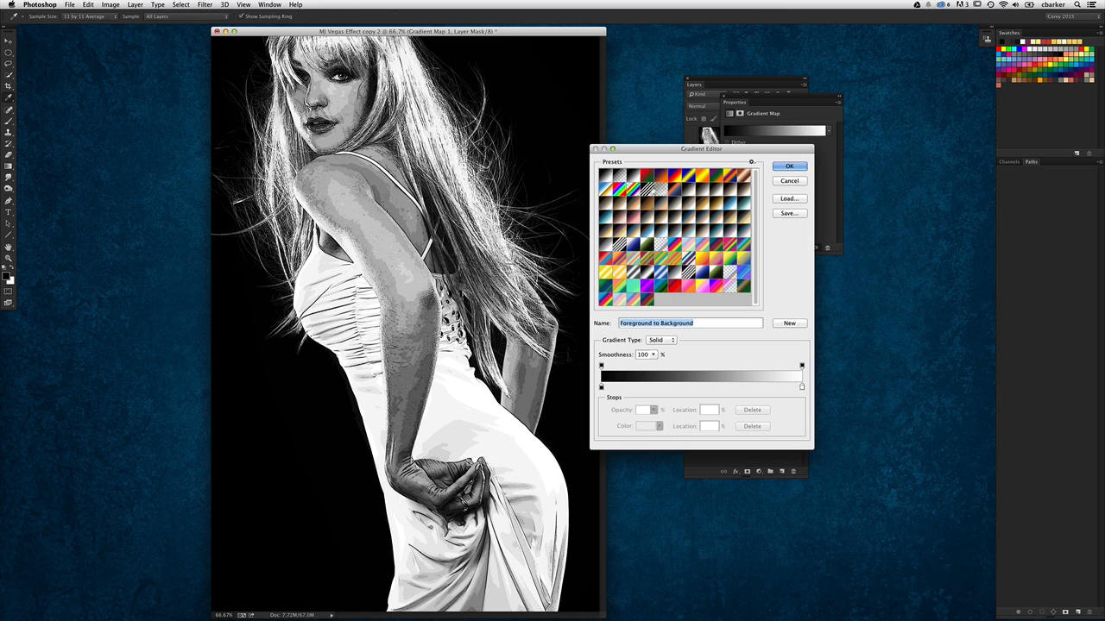
{"action": "left_click_drag", "start_coordinate": [730, 151], "coordinate": [738, 141]}
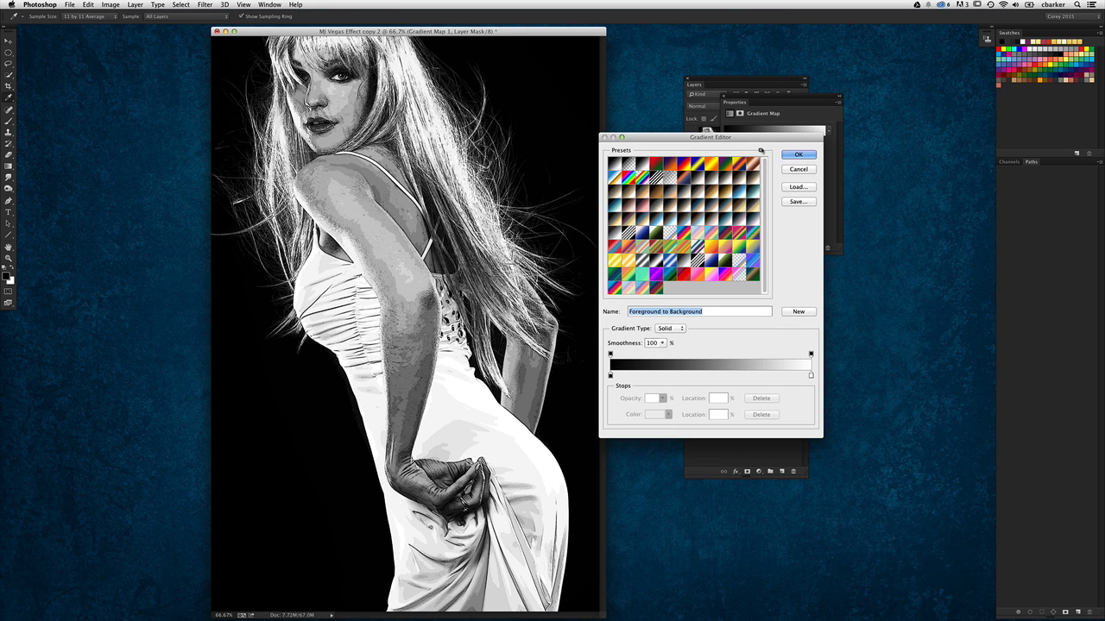
{"action": "left_click", "coordinate": [761, 150]}
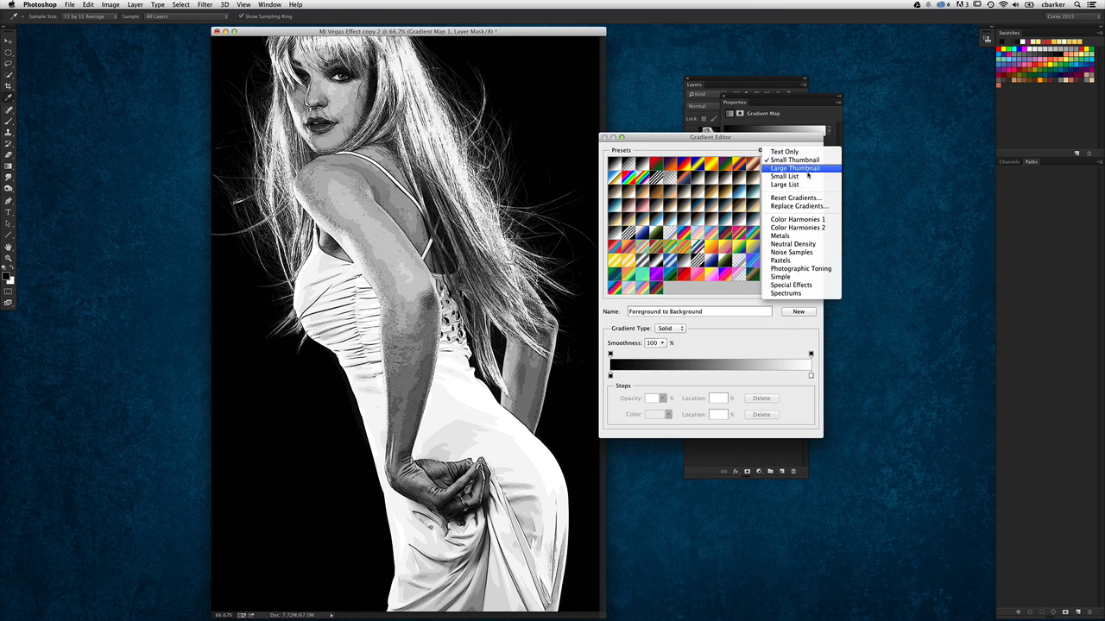
{"action": "left_click", "coordinate": [808, 294]}
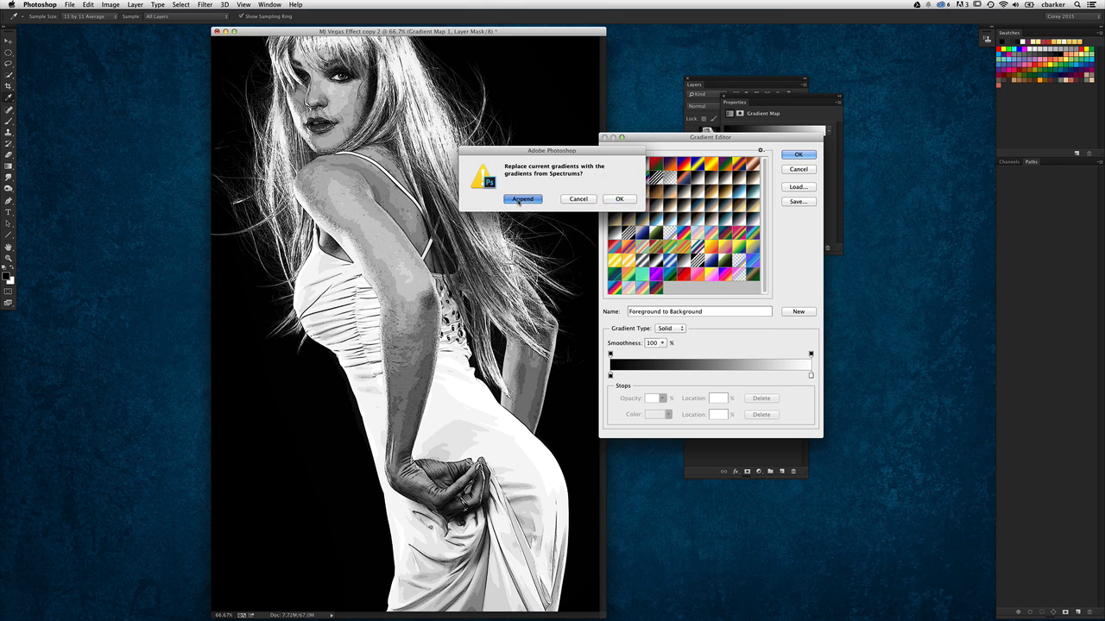
{"action": "left_click", "coordinate": [522, 199]}
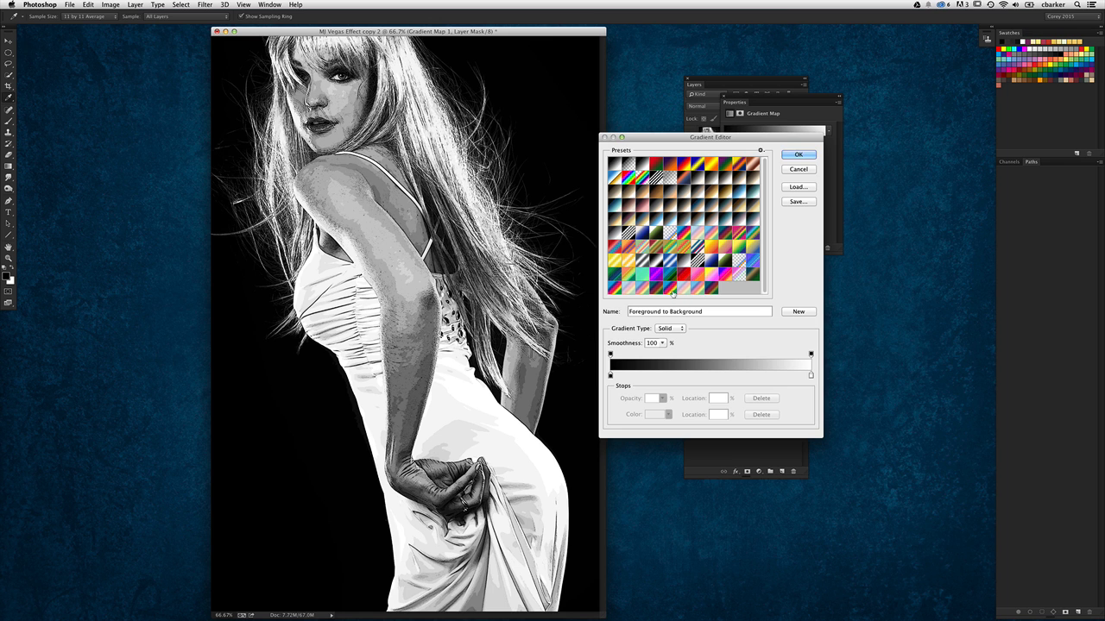
{"action": "left_click", "coordinate": [670, 293]}
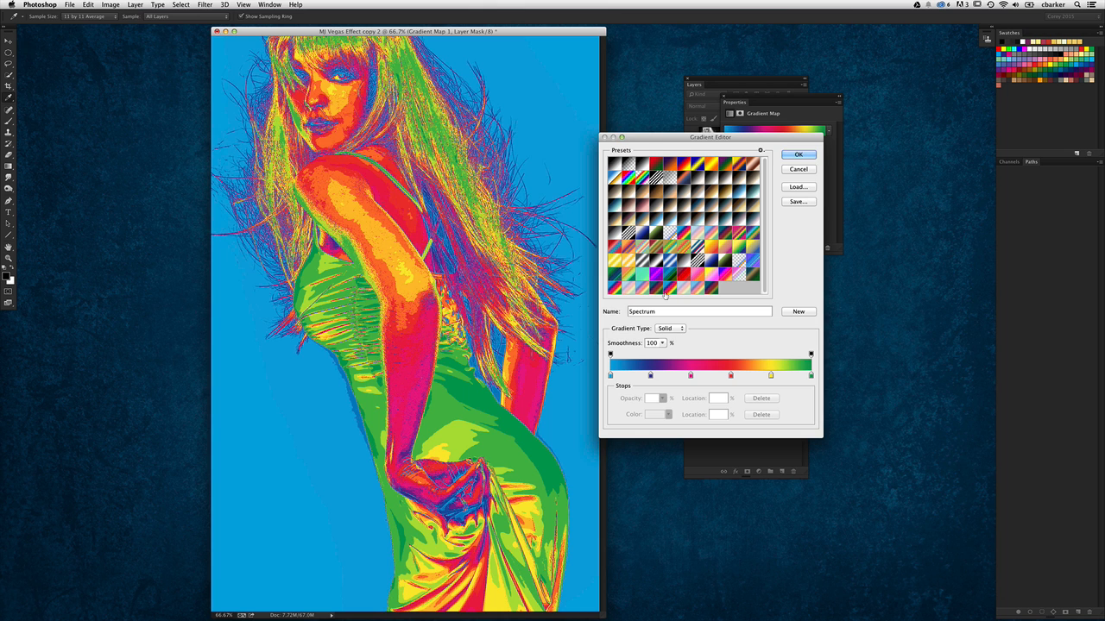
{"action": "left_click_drag", "start_coordinate": [644, 136], "coordinate": [631, 186]}
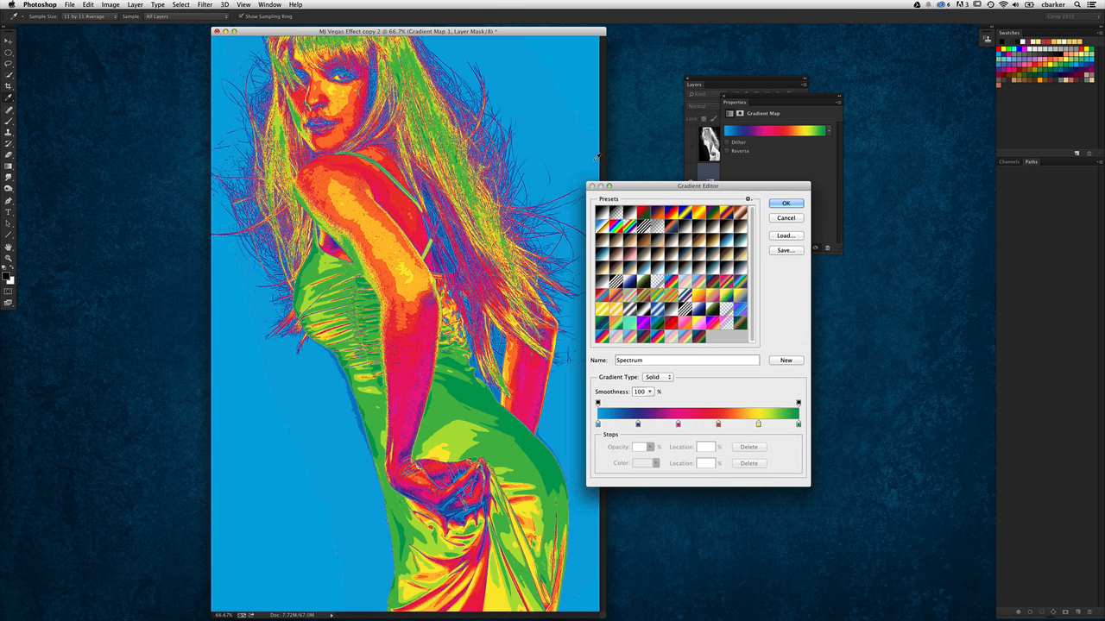
{"action": "left_click", "coordinate": [785, 204]}
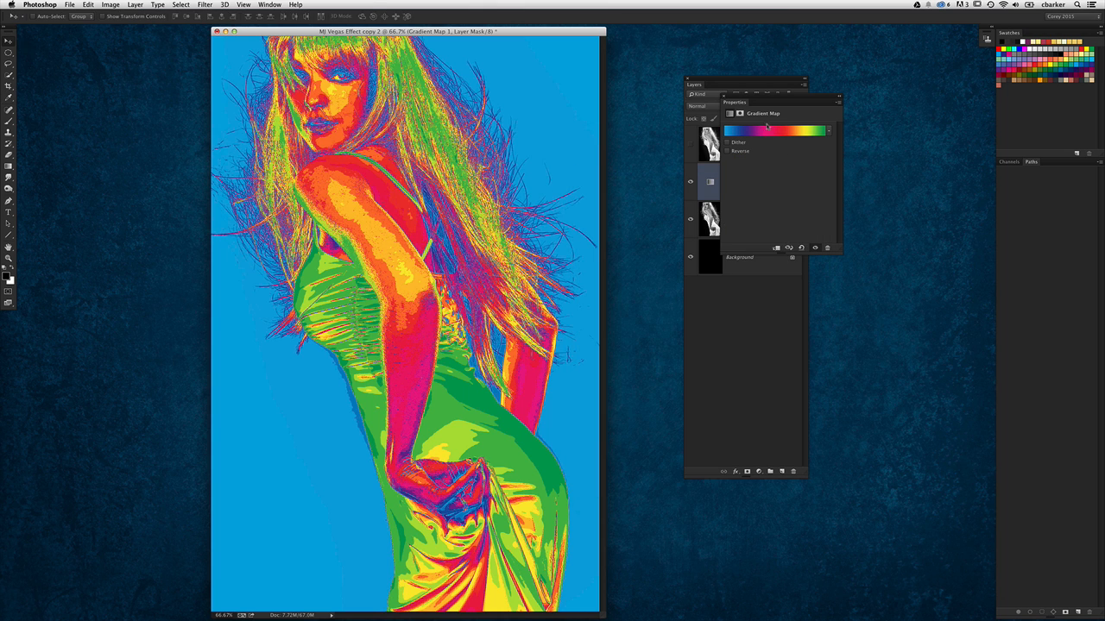
{"action": "left_click_drag", "start_coordinate": [760, 99], "coordinate": [898, 128]}
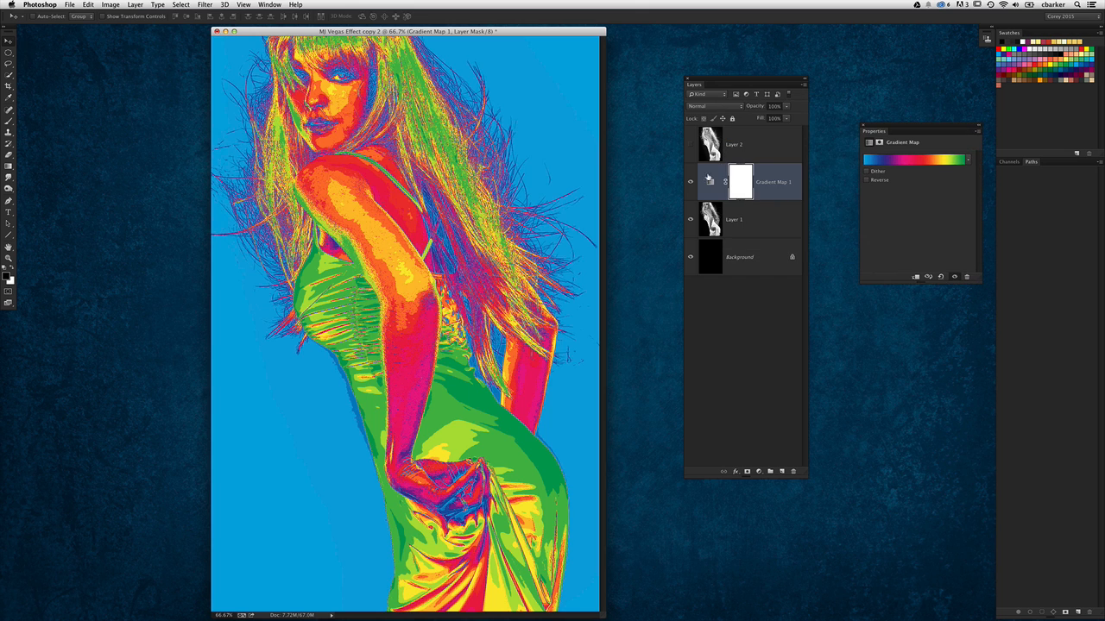
Step: Set the Gradient Map layer's blend mode to Overlay and compare the image with the layer hidden and shown
{"action": "left_click", "coordinate": [713, 106]}
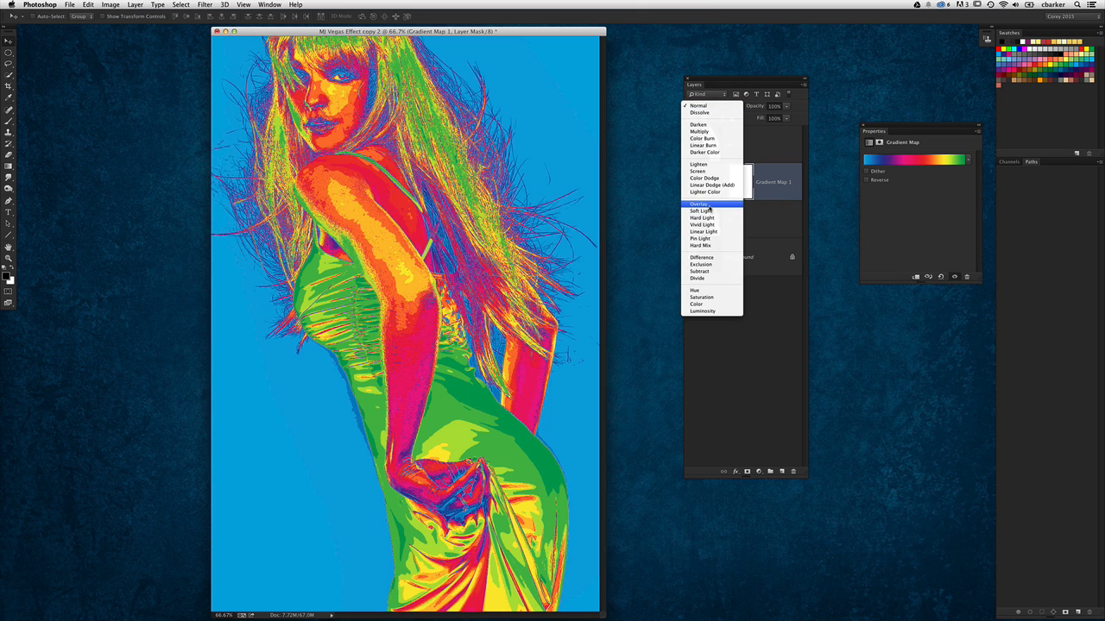
{"action": "left_click", "coordinate": [699, 204]}
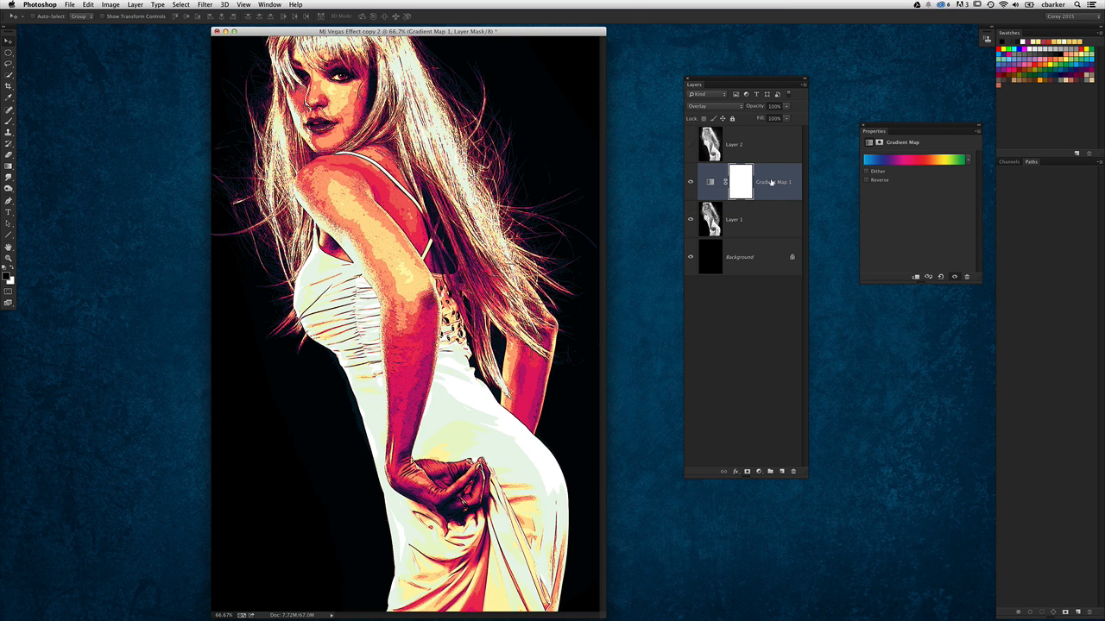
{"action": "left_click", "coordinate": [690, 182]}
{"action": "left_click", "coordinate": [690, 182]}
{"action": "key", "text": "super+minus"}
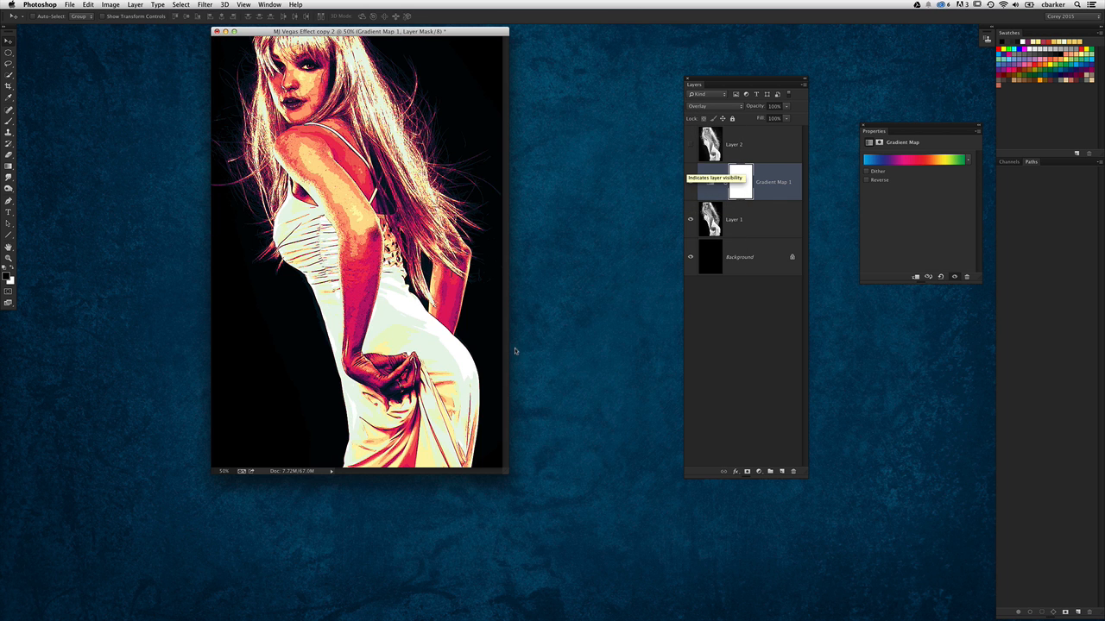
{"action": "left_click_drag", "start_coordinate": [508, 475], "coordinate": [565, 537]}
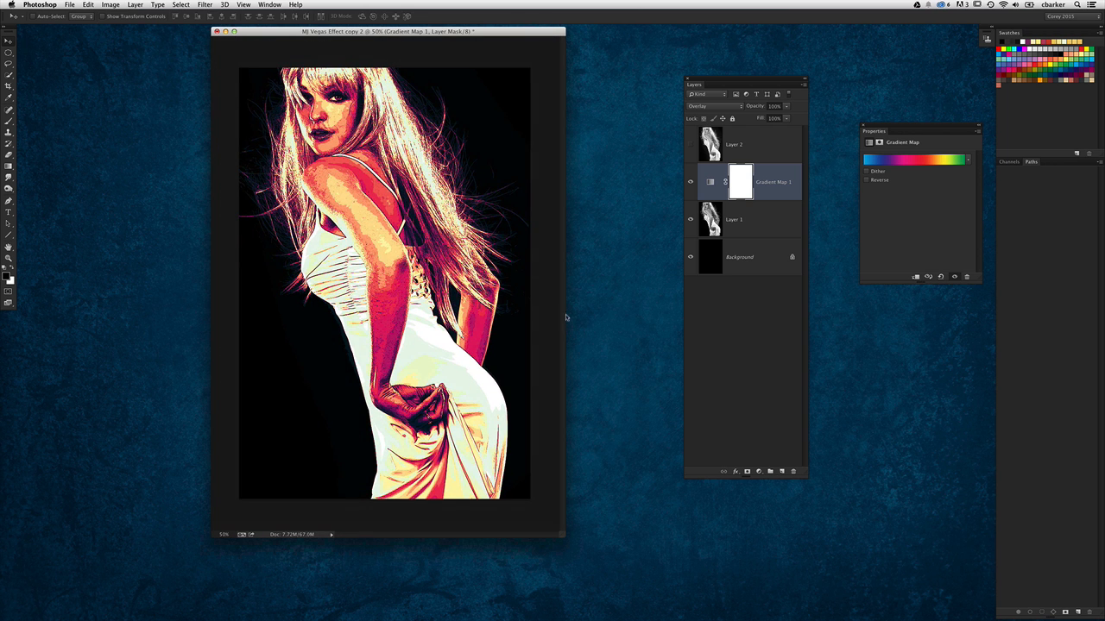
Step: Show Layer 2, make it active, and apply a Surface Blur with a 5-pixel radius and a threshold of 5 levels
{"action": "left_click", "coordinate": [723, 152]}
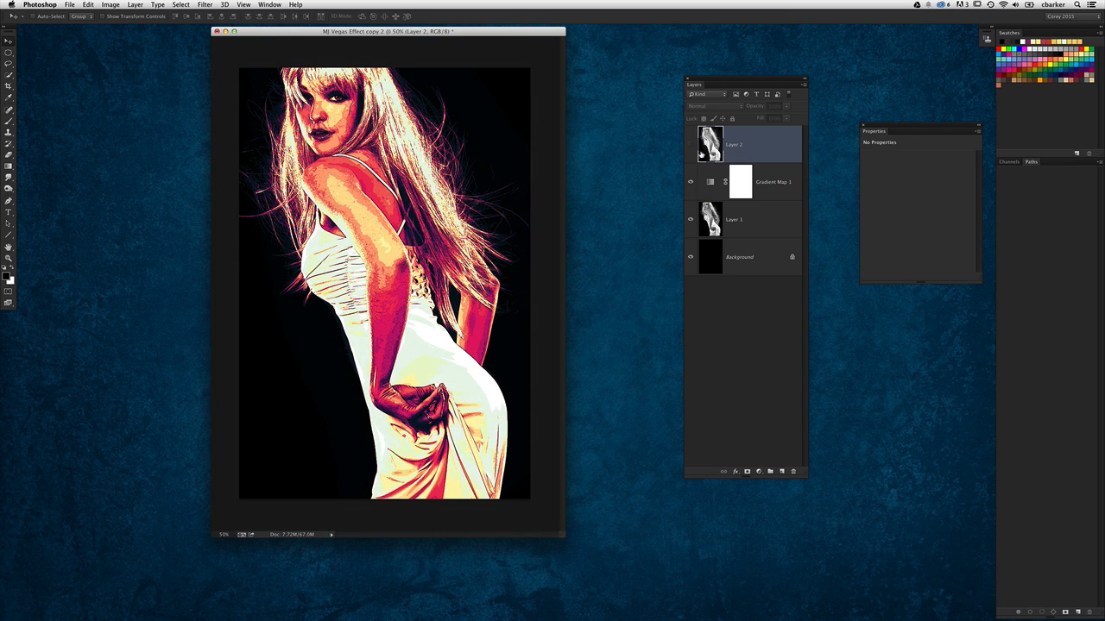
{"action": "left_click", "coordinate": [690, 144]}
{"action": "key", "text": "super+equal"}
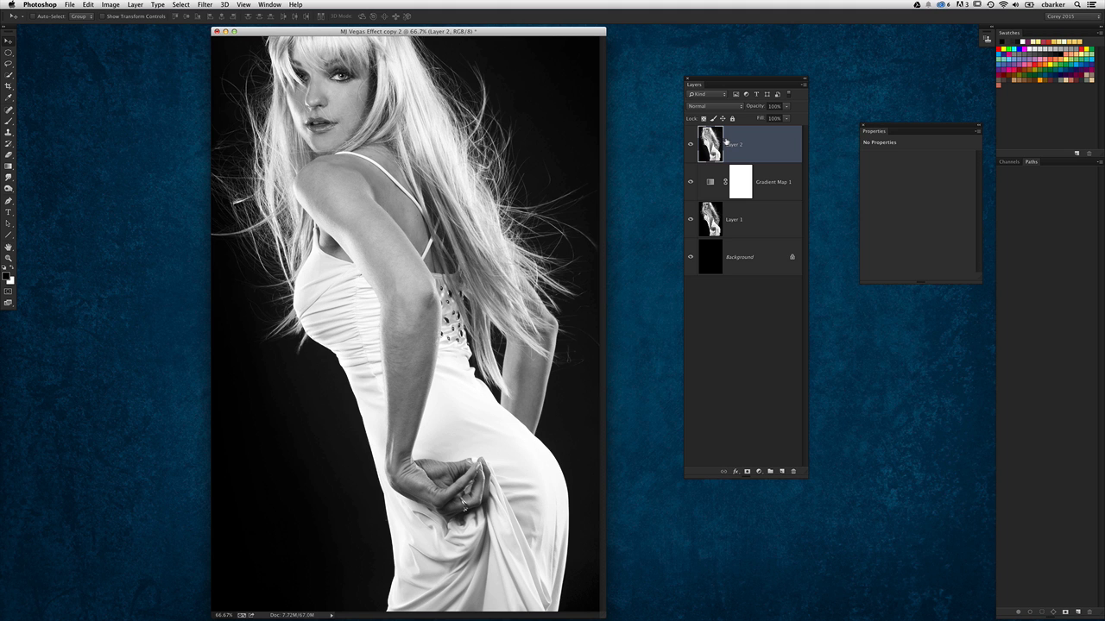
{"action": "left_click", "coordinate": [207, 5]}
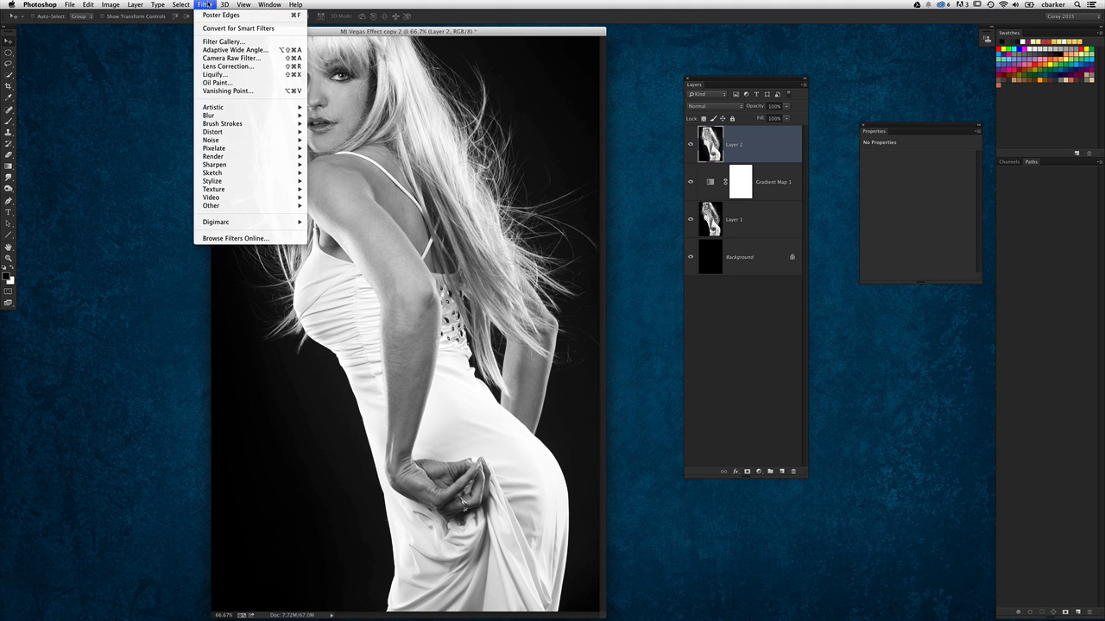
{"action": "left_click", "coordinate": [110, 312]}
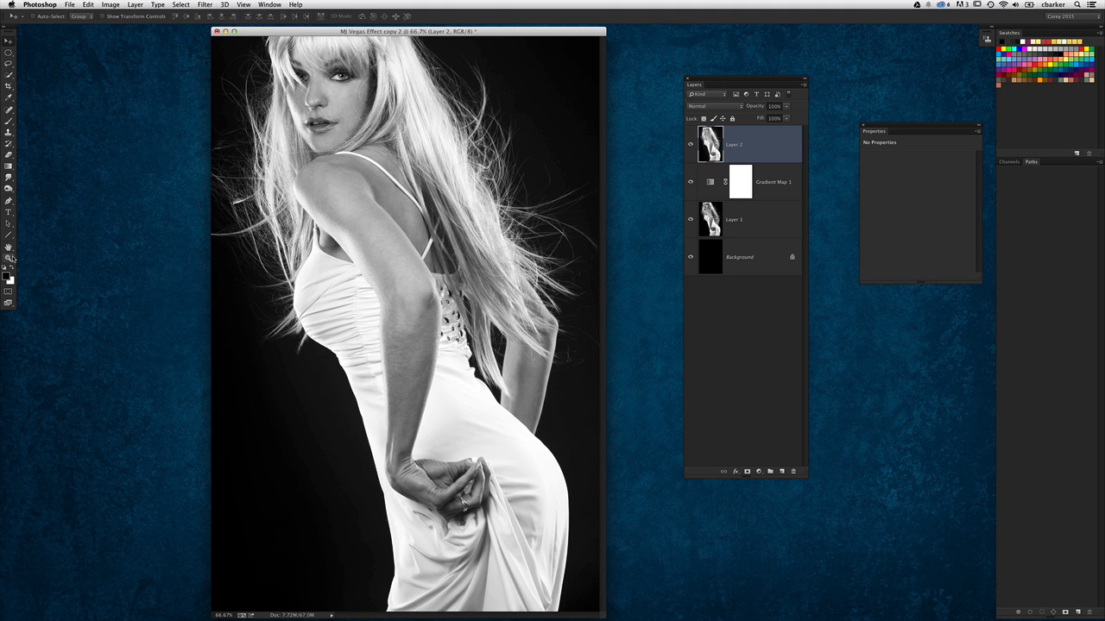
{"action": "left_click", "coordinate": [201, 4]}
{"action": "mouse_move", "coordinate": [212, 116]}
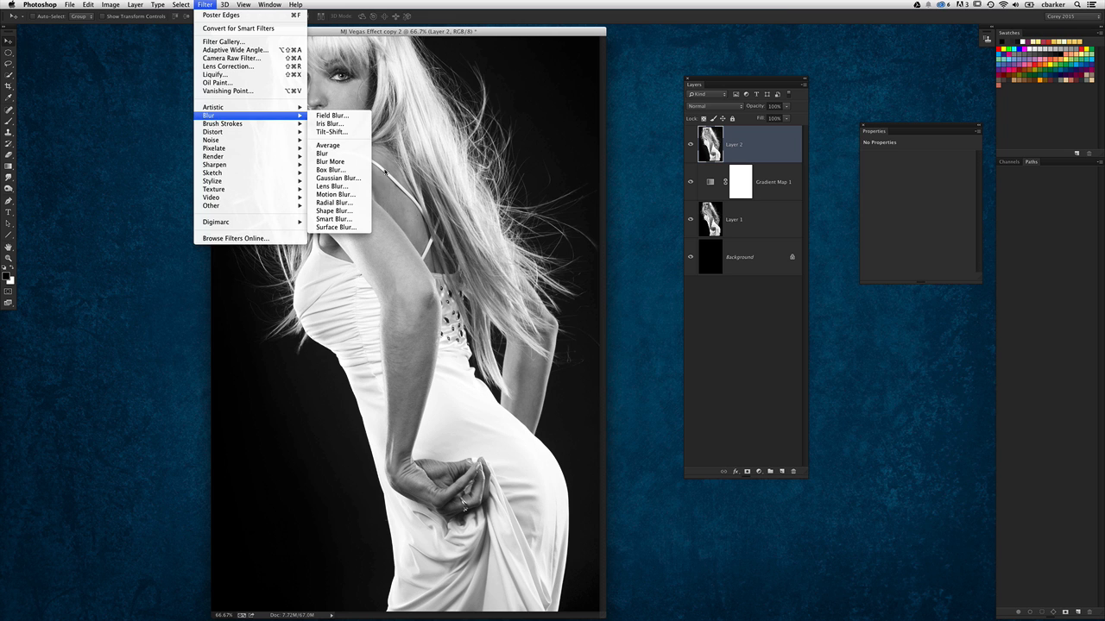
{"action": "left_click", "coordinate": [335, 227]}
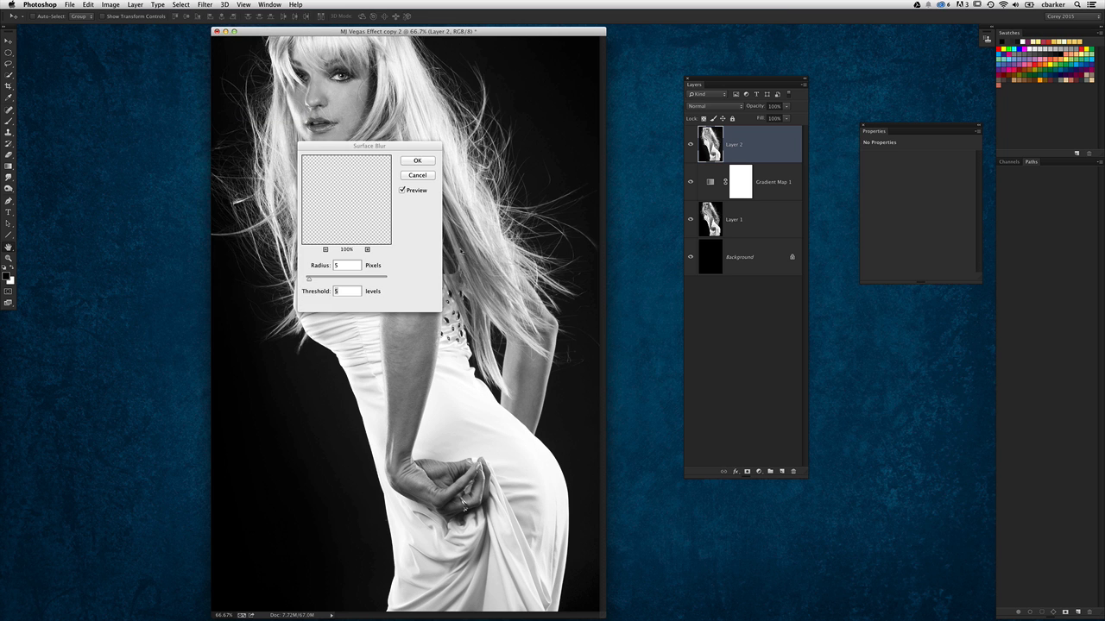
{"action": "left_click", "coordinate": [420, 161]}
Step: Apply the Find Edges filter to the blurred Layer 2
{"action": "left_click", "coordinate": [225, 5]}
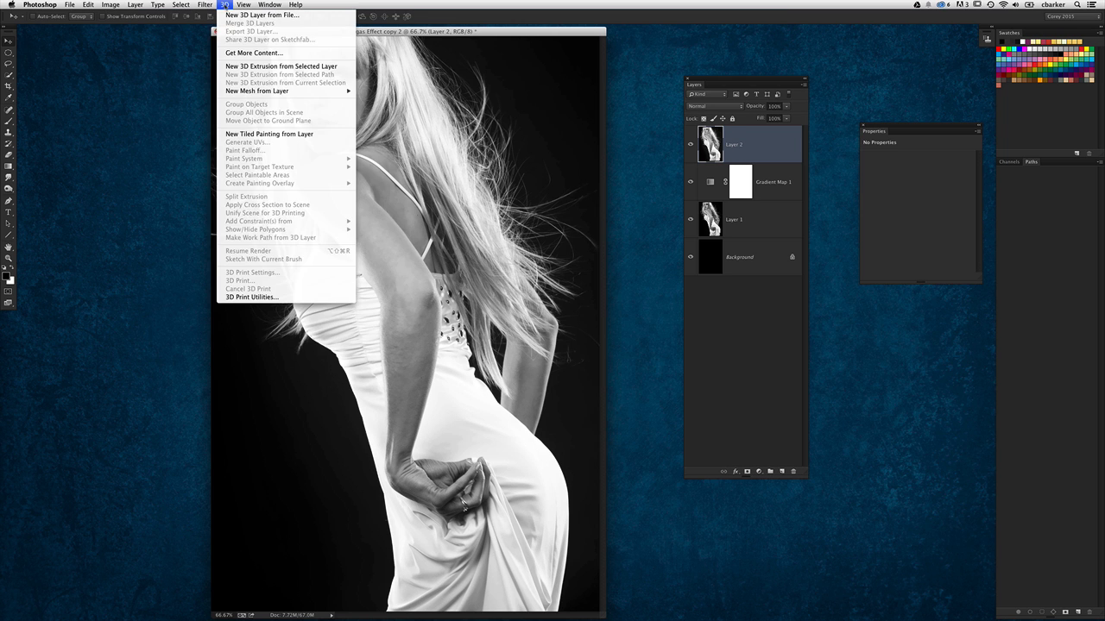
{"action": "mouse_move", "coordinate": [205, 4]}
{"action": "mouse_move", "coordinate": [250, 182]}
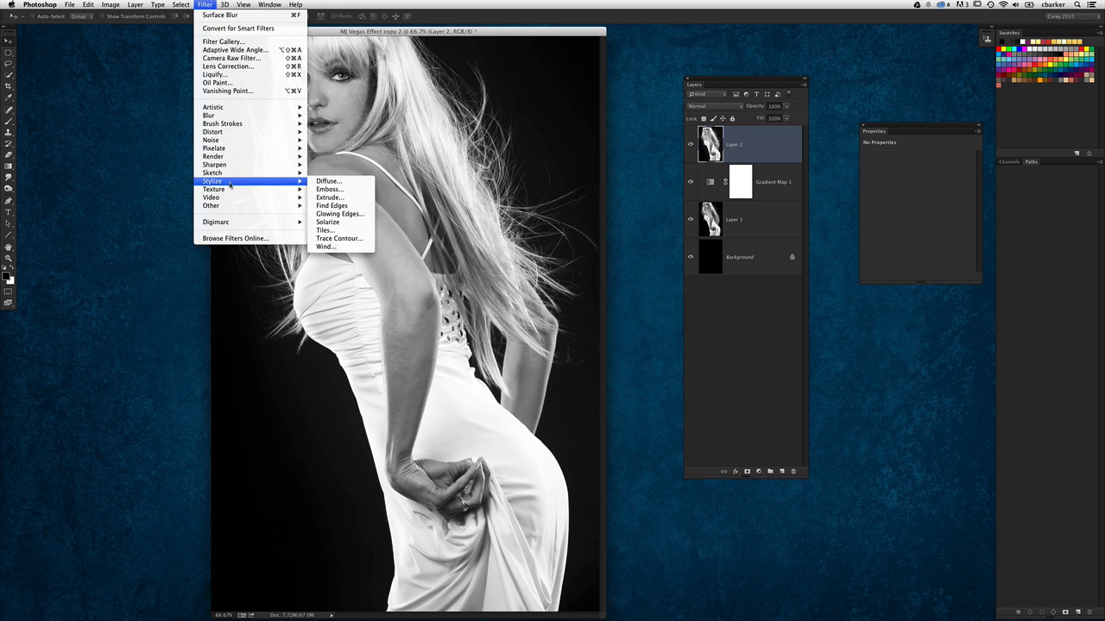
{"action": "left_click", "coordinate": [332, 205]}
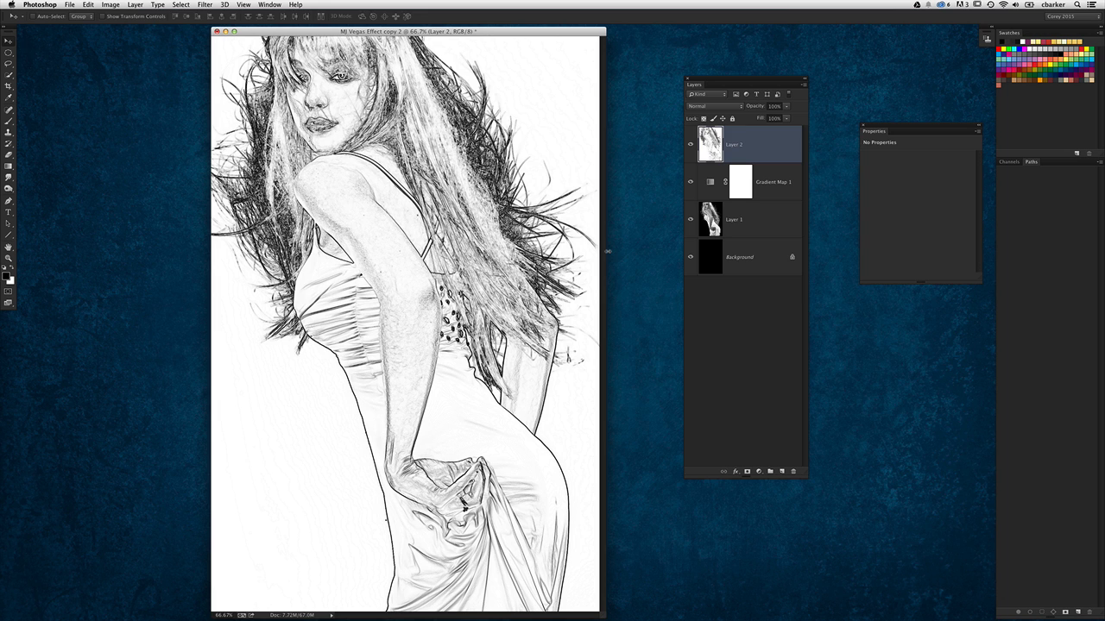
Step: Increase Layer 2's contrast with Levels, setting the black input to 51 and the white input to 230
{"action": "key", "text": "super+l"}
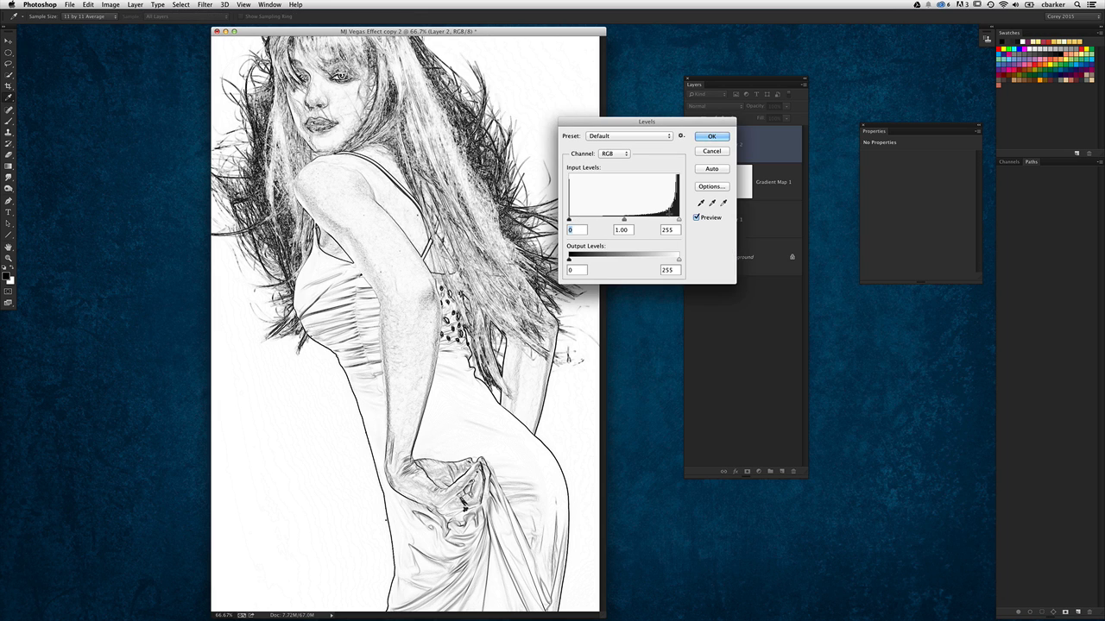
{"action": "left_click_drag", "start_coordinate": [679, 219], "coordinate": [667, 219]}
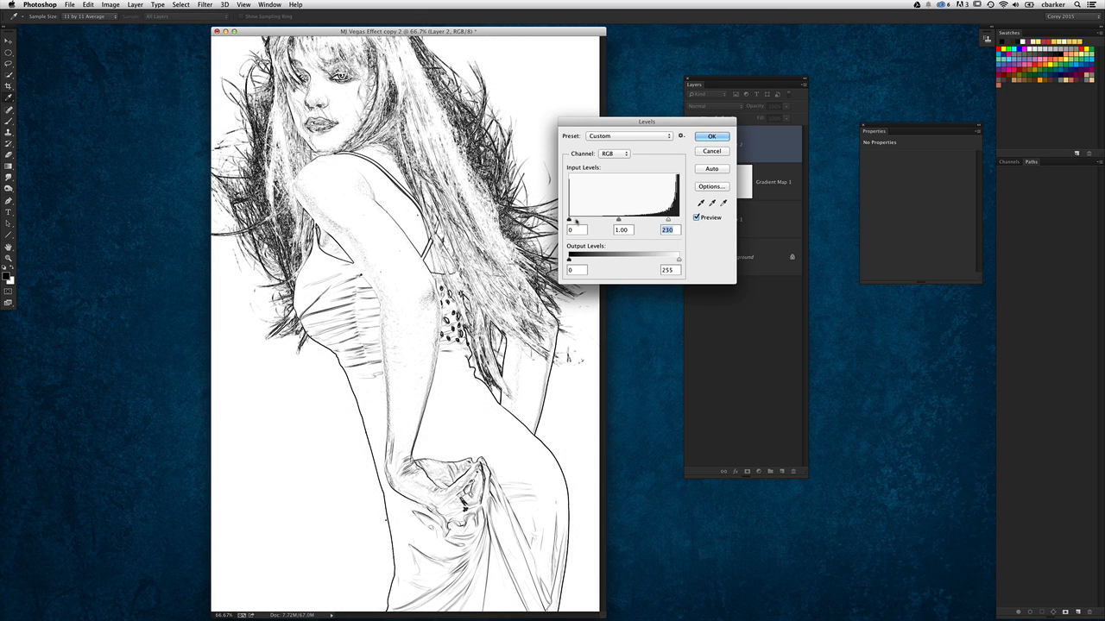
{"action": "left_click_drag", "start_coordinate": [576, 221], "coordinate": [599, 221]}
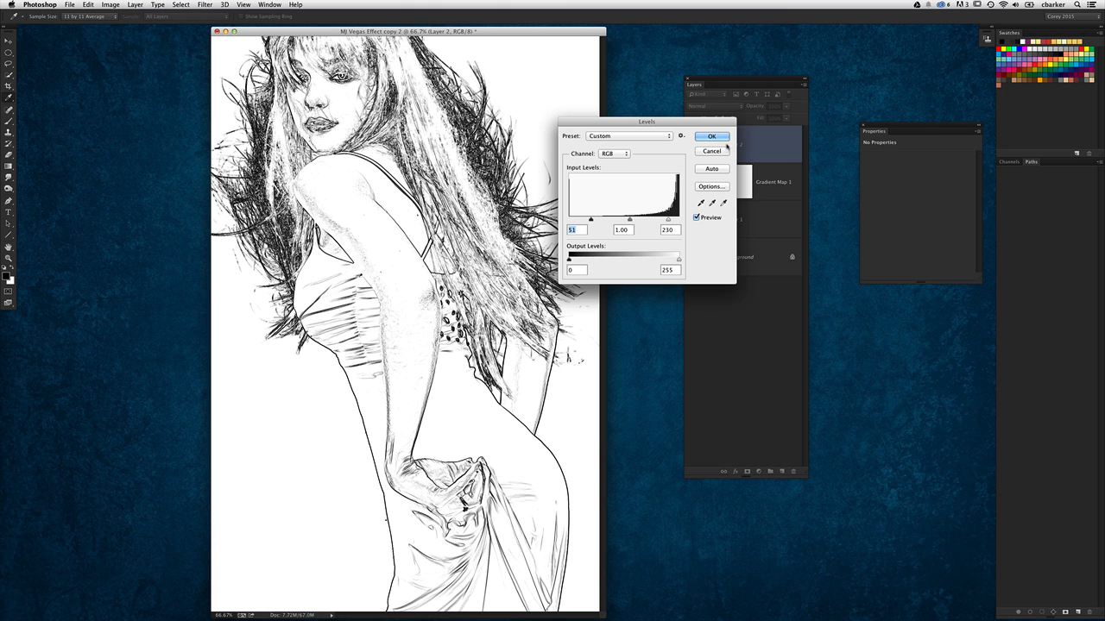
{"action": "left_click", "coordinate": [721, 138]}
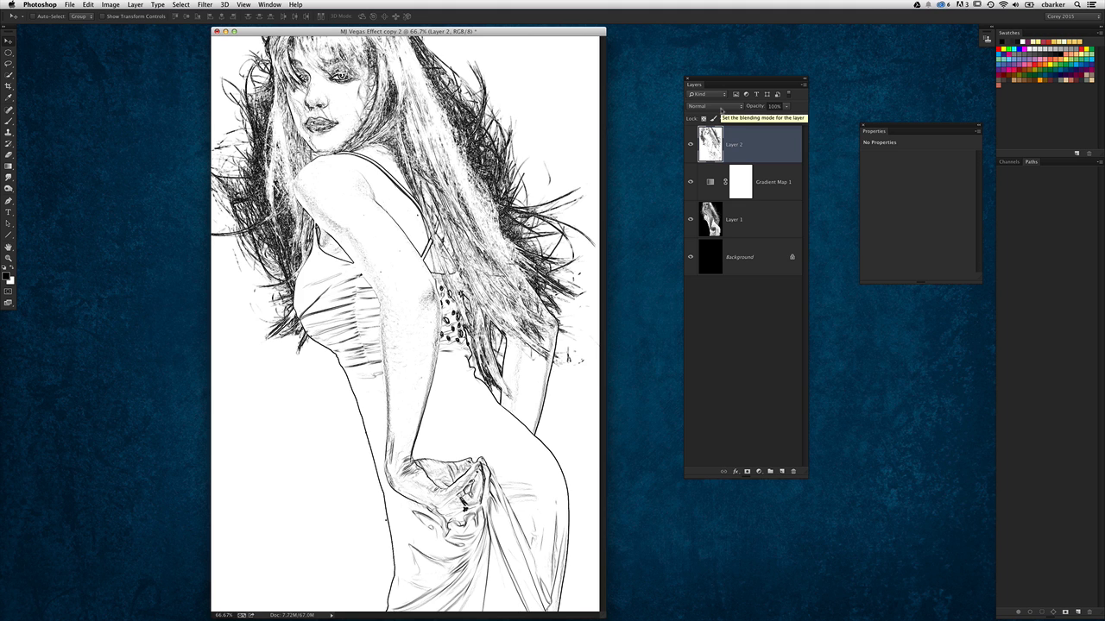
Step: Invert Layer 2 and load its RGB channel as a selection, floating the channel list beside the layer list
{"action": "key", "text": "super+i"}
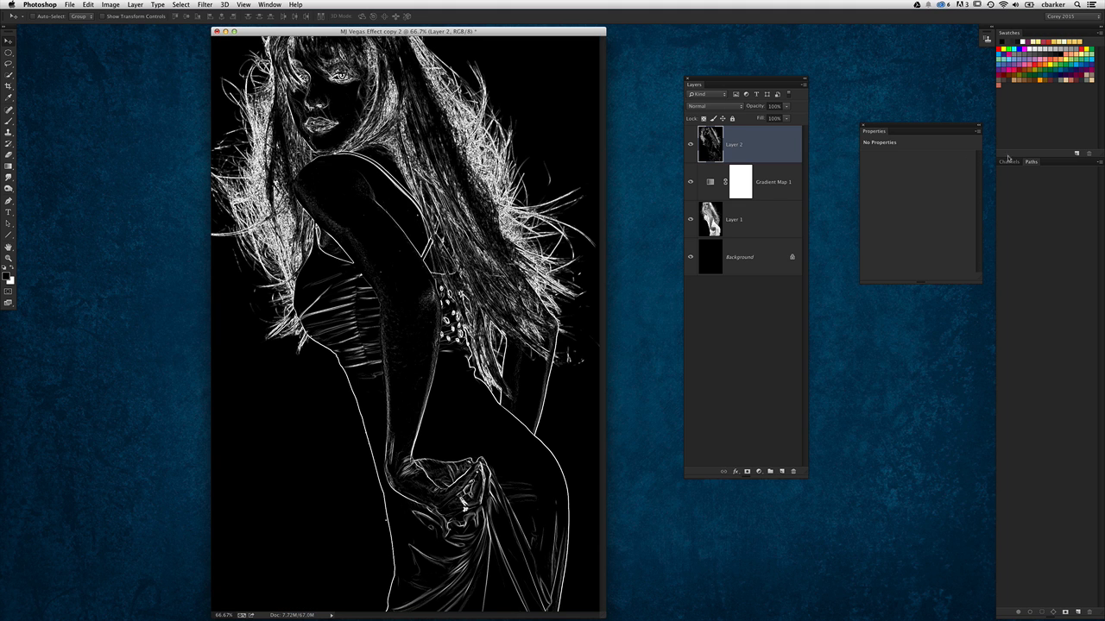
{"action": "left_click_drag", "start_coordinate": [1008, 160], "coordinate": [855, 62]}
{"action": "left_click_drag", "start_coordinate": [926, 115], "coordinate": [958, 302]}
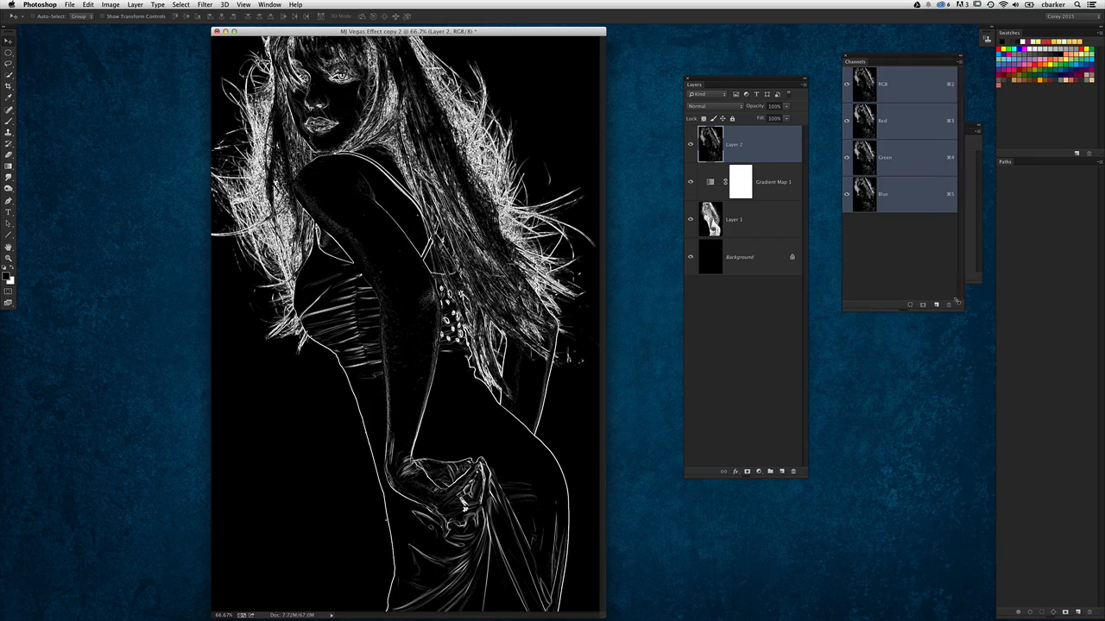
{"action": "left_click", "coordinate": [867, 95], "text": "super"}
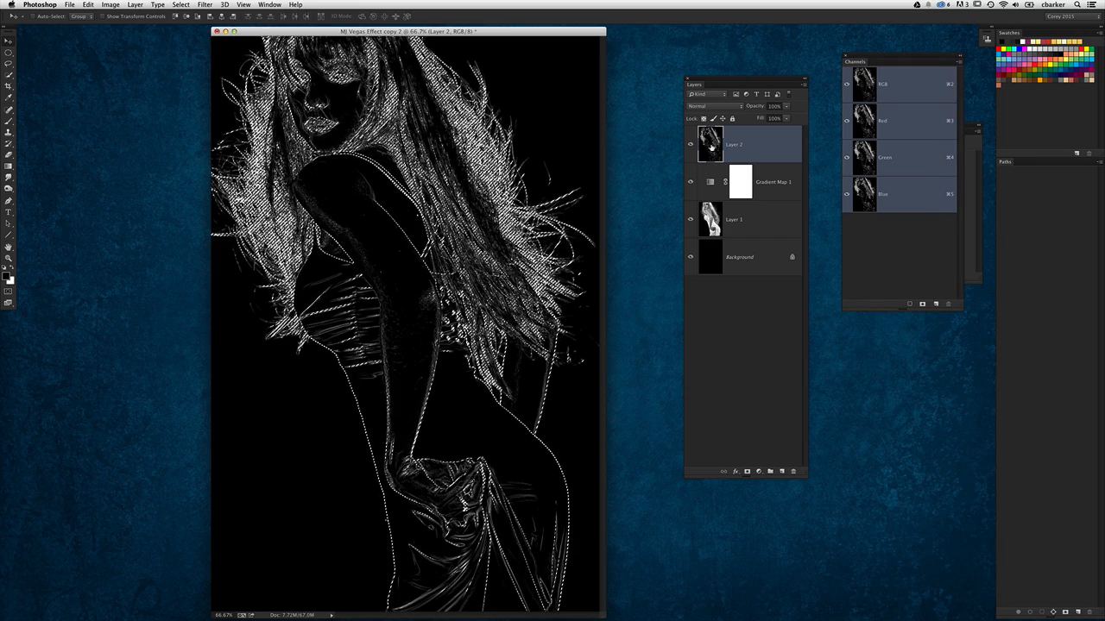
Step: Hide Layer 2, add a new layer on top, fill the edge selection with white, and deselect
{"action": "left_click", "coordinate": [689, 144]}
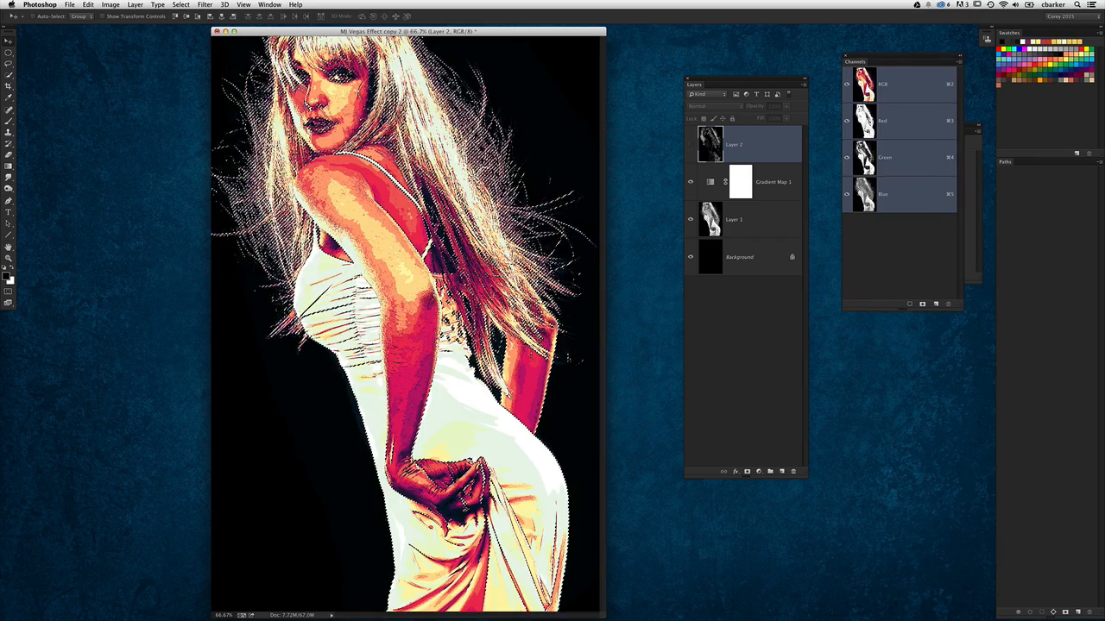
{"action": "left_click", "coordinate": [781, 471]}
{"action": "key", "text": "i"}
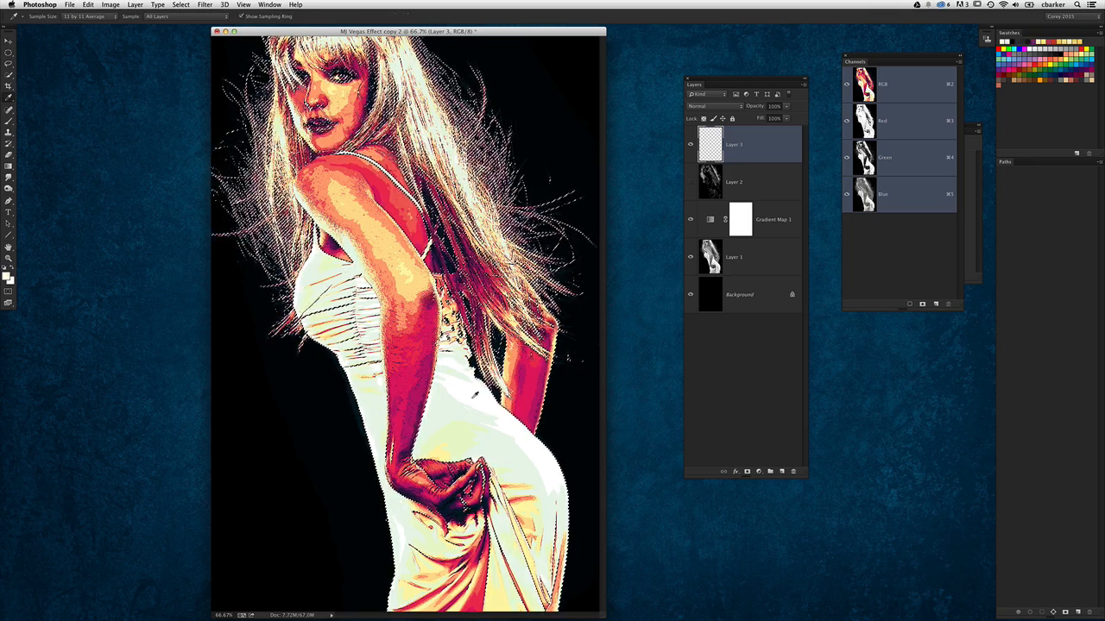
{"action": "key", "text": "super+d"}
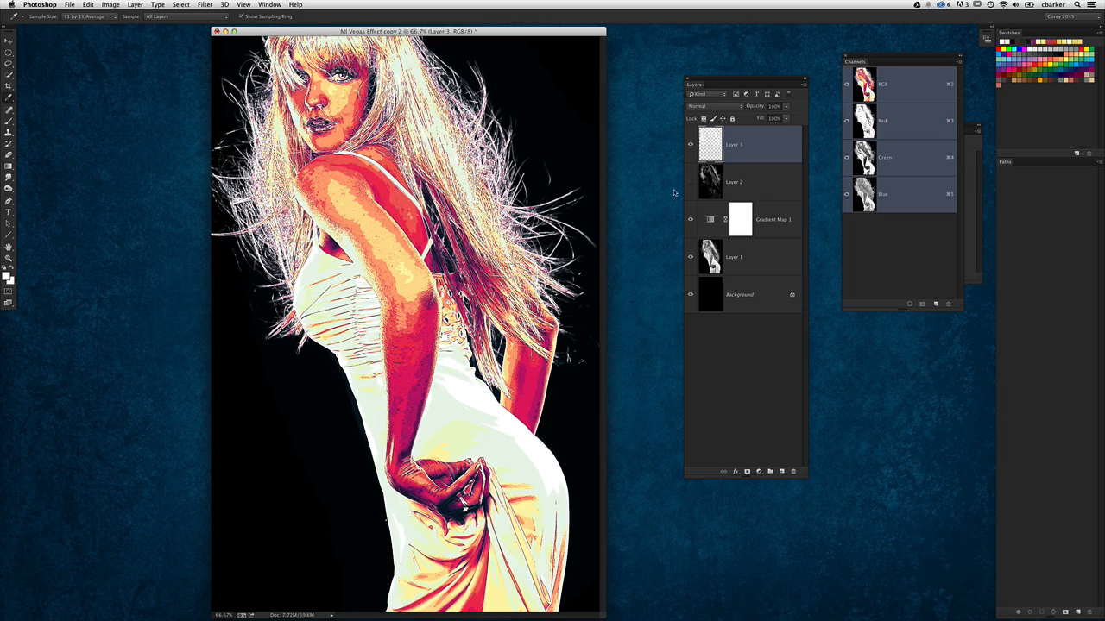
Step: Try shifting the white line art on Layer 3 sideways, and undo the move
{"action": "left_click", "coordinate": [8, 41]}
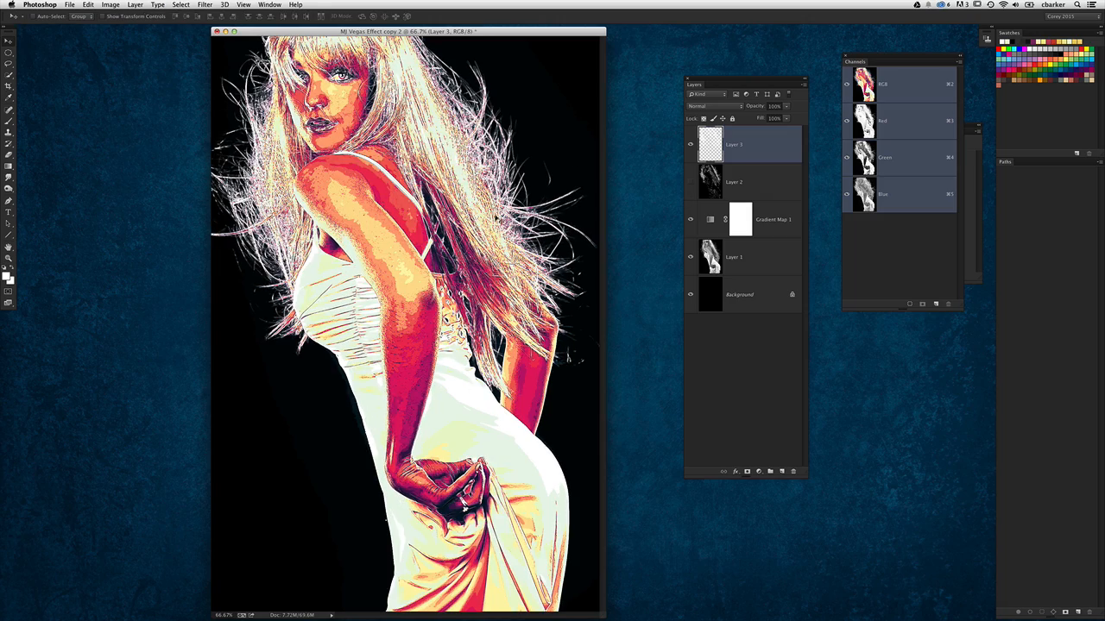
{"action": "left_click_drag", "start_coordinate": [499, 221], "coordinate": [363, 199]}
{"action": "key", "text": "super+z"}
Step: Load Layer 3's white lines as a selection and expand it by 1 pixel
{"action": "left_click", "coordinate": [690, 144]}
{"action": "left_click", "coordinate": [709, 145], "text": "super"}
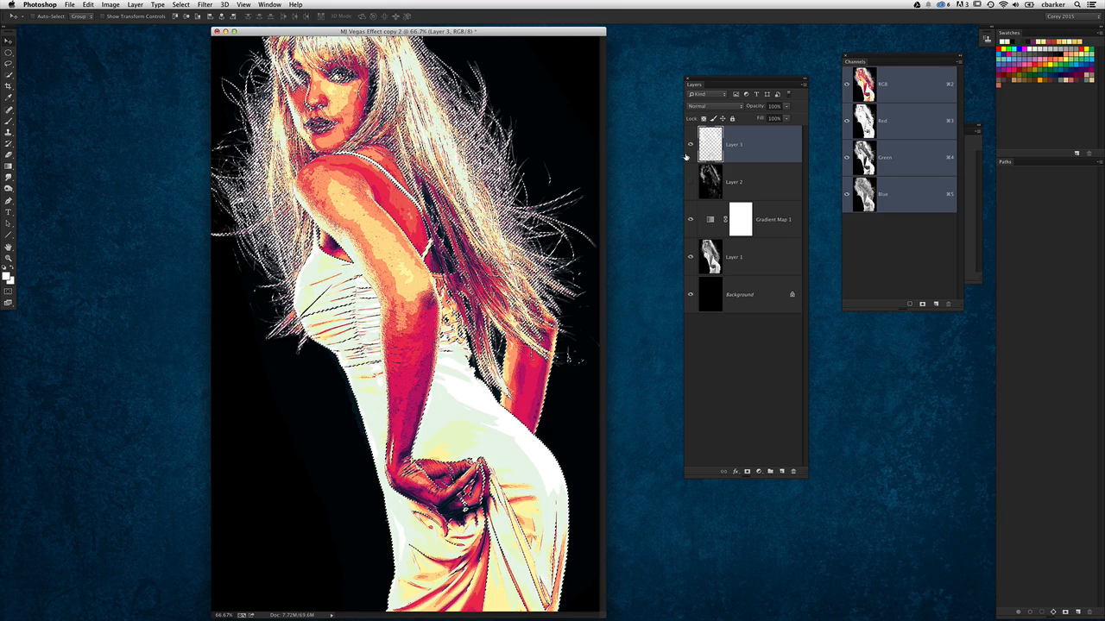
{"action": "left_click", "coordinate": [205, 5]}
{"action": "mouse_move", "coordinate": [181, 4]}
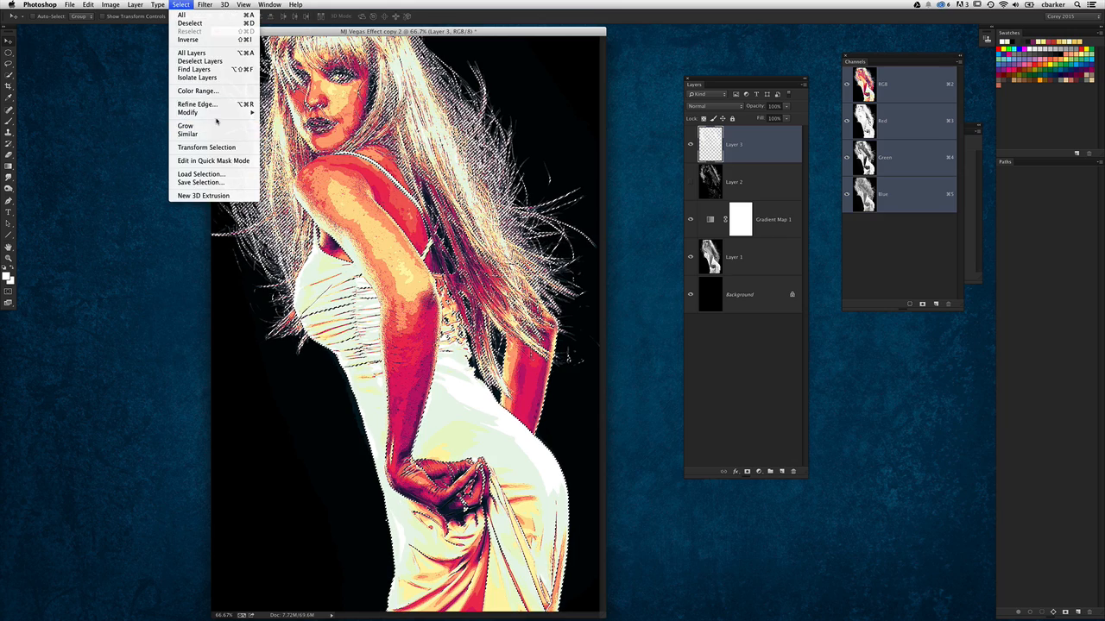
{"action": "left_click", "coordinate": [281, 128]}
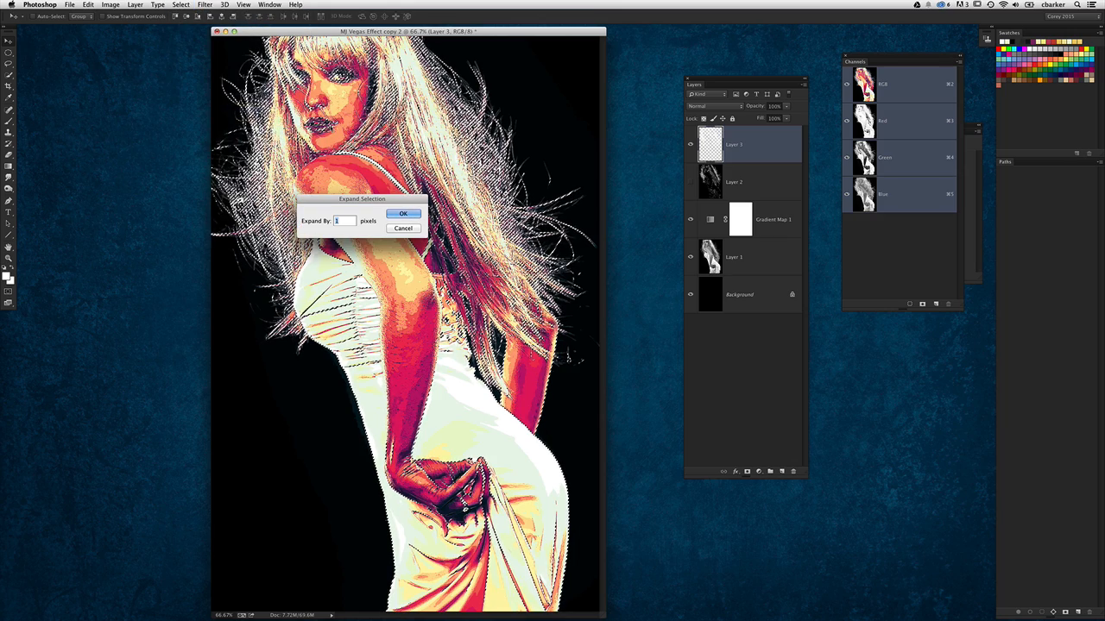
{"action": "key", "text": "Return"}
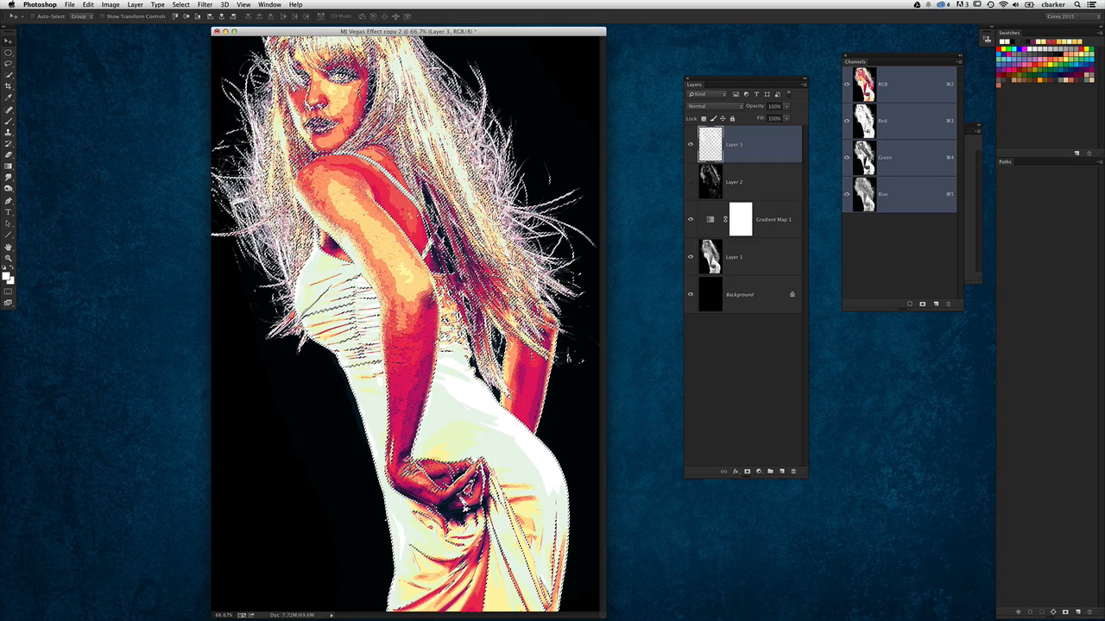
Step: Fill the expanded selection on Layer 3 with white, deselect, and compare the image with the layer hidden and shown
{"action": "key", "text": "alt+BackSpace"}
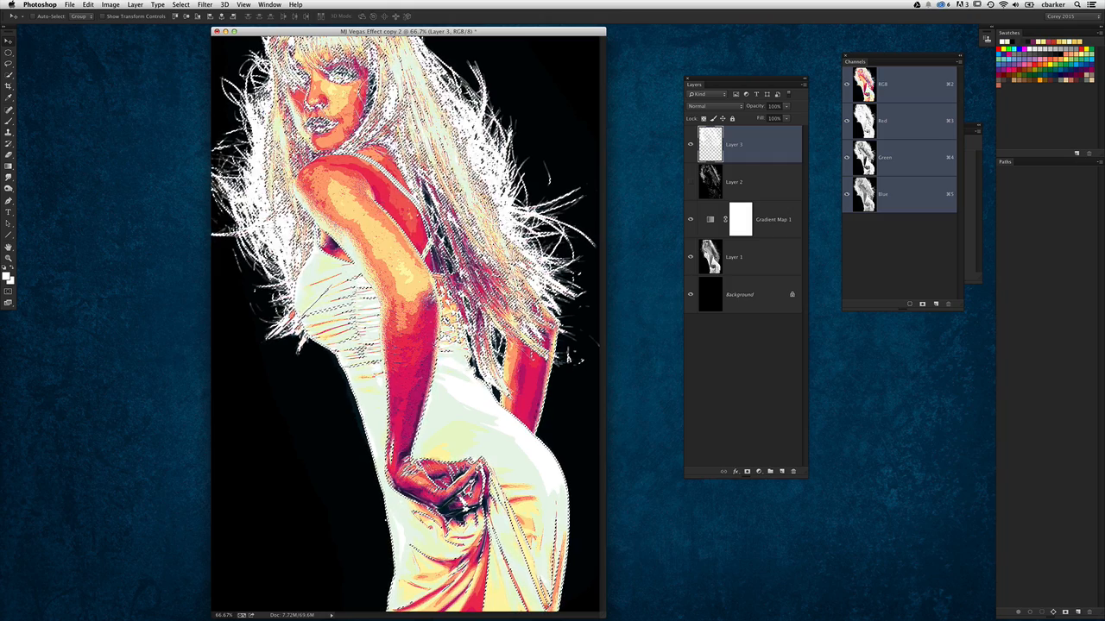
{"action": "key", "text": "super+d"}
{"action": "mouse_move", "coordinate": [466, 400]}
{"action": "left_mouse_down"}
{"action": "mouse_move", "coordinate": [358, 385]}
{"action": "mouse_move", "coordinate": [303, 400]}
{"action": "left_mouse_up"}
{"action": "key", "text": "super+z"}
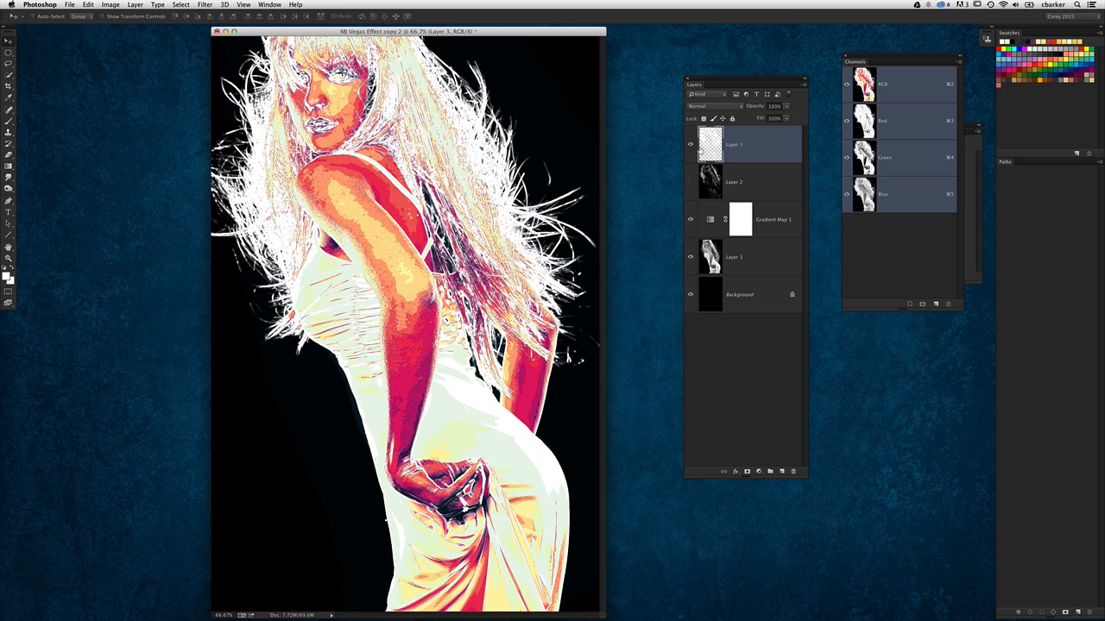
{"action": "left_click", "coordinate": [691, 145]}
{"action": "left_click", "coordinate": [690, 145]}
Step: Set Layer 3's blend mode to Overlay and reposition the image window away from the layer list
{"action": "left_click", "coordinate": [719, 107]}
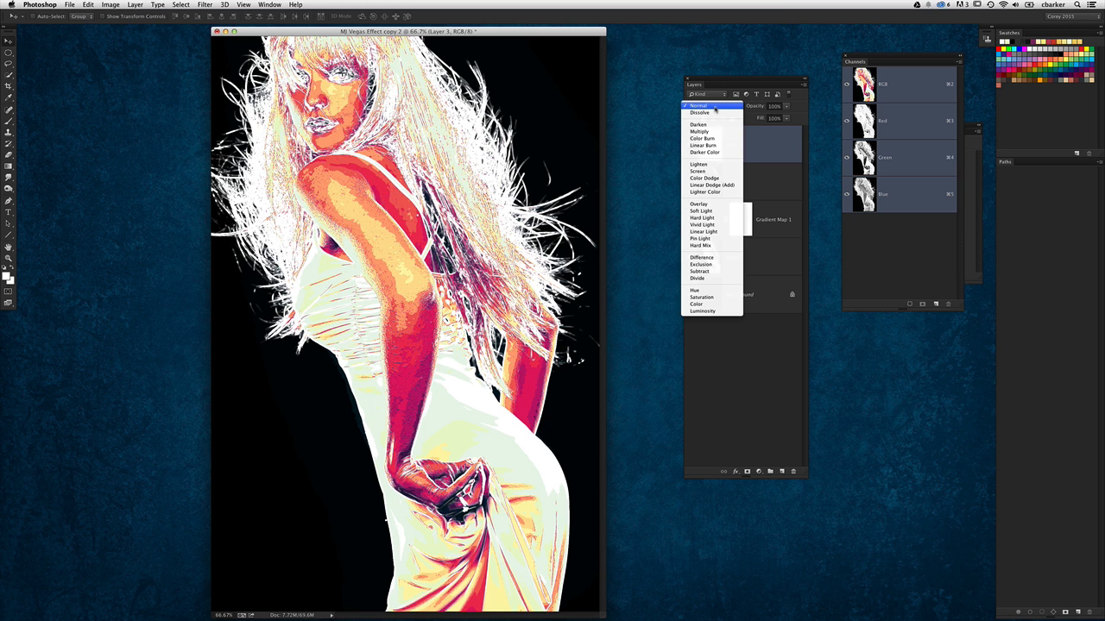
{"action": "left_click", "coordinate": [709, 204]}
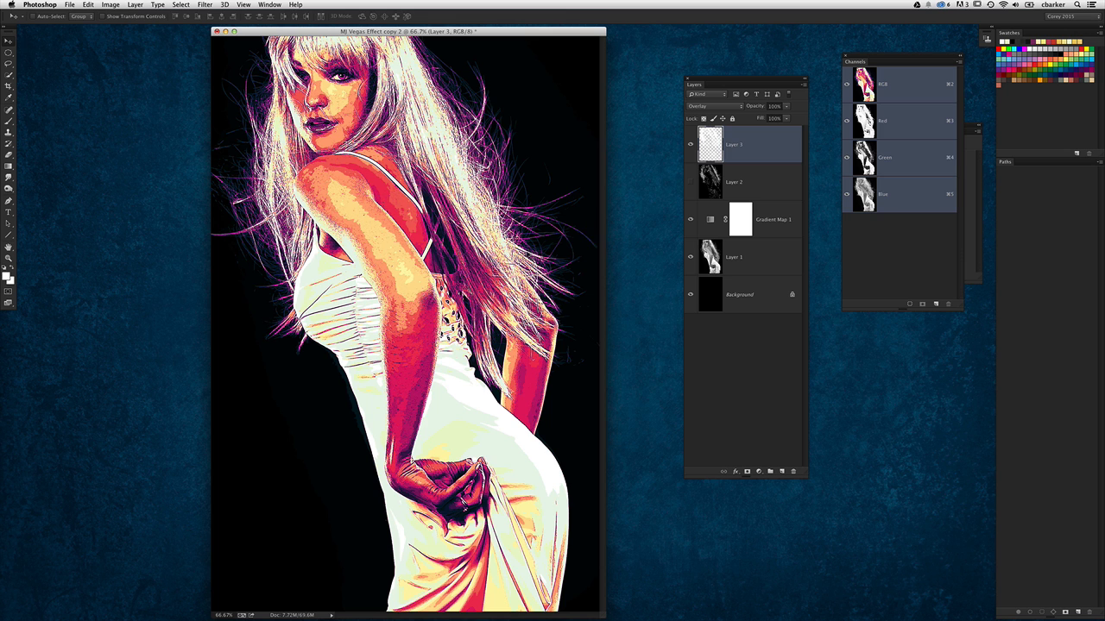
{"action": "key", "text": "super+minus"}
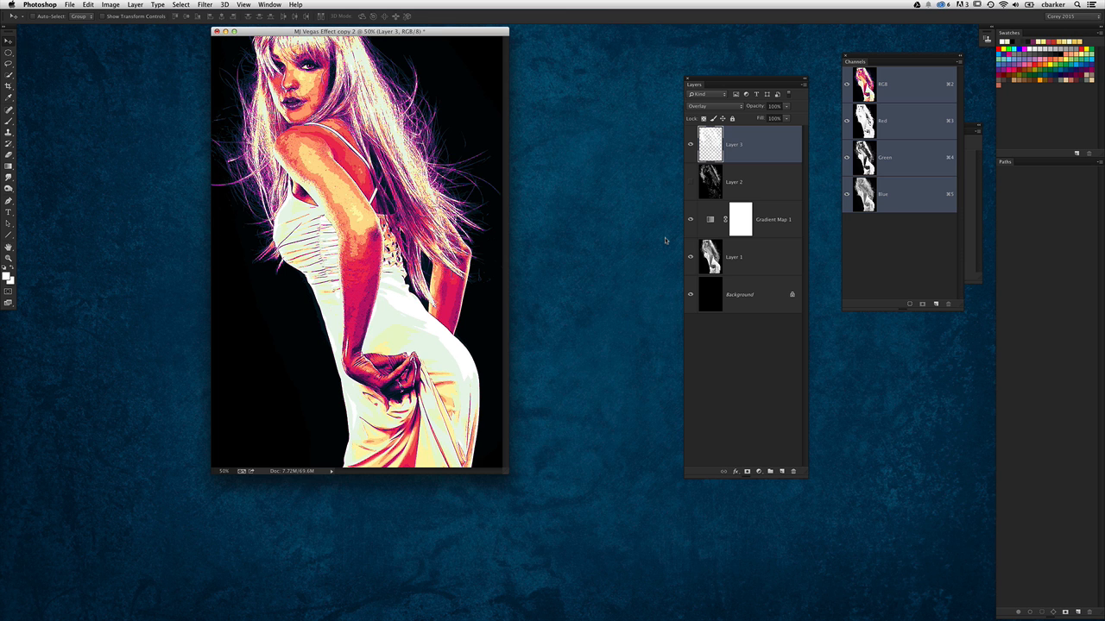
{"action": "left_click_drag", "start_coordinate": [451, 34], "coordinate": [402, 63]}
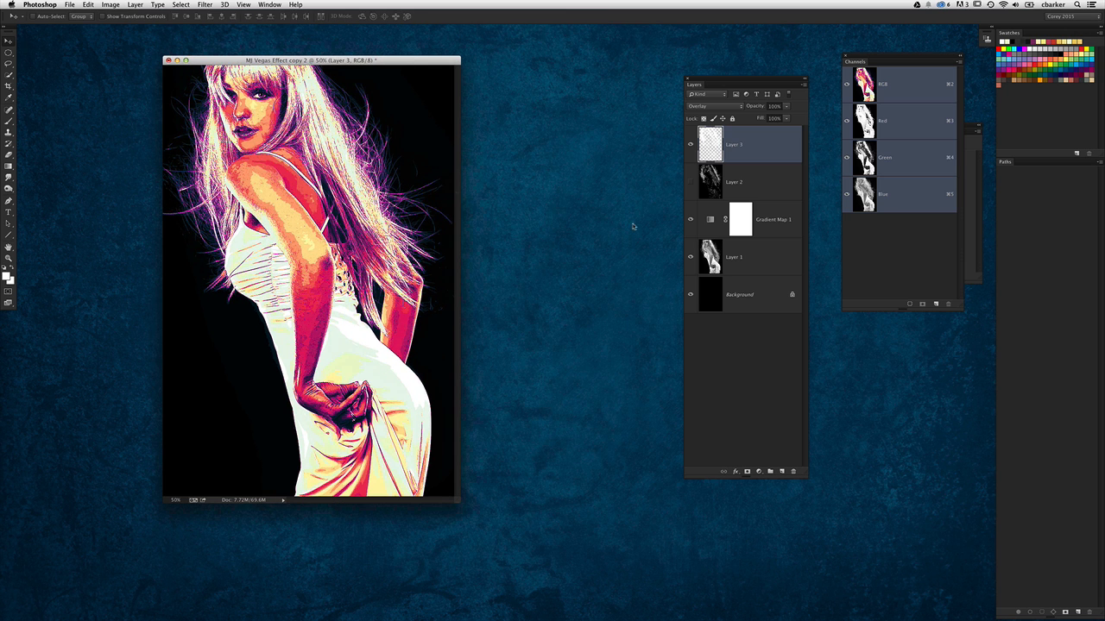
Step: Add a layer mask to Layer 1 and set the Gradient tool to the radial style
{"action": "left_click", "coordinate": [727, 263]}
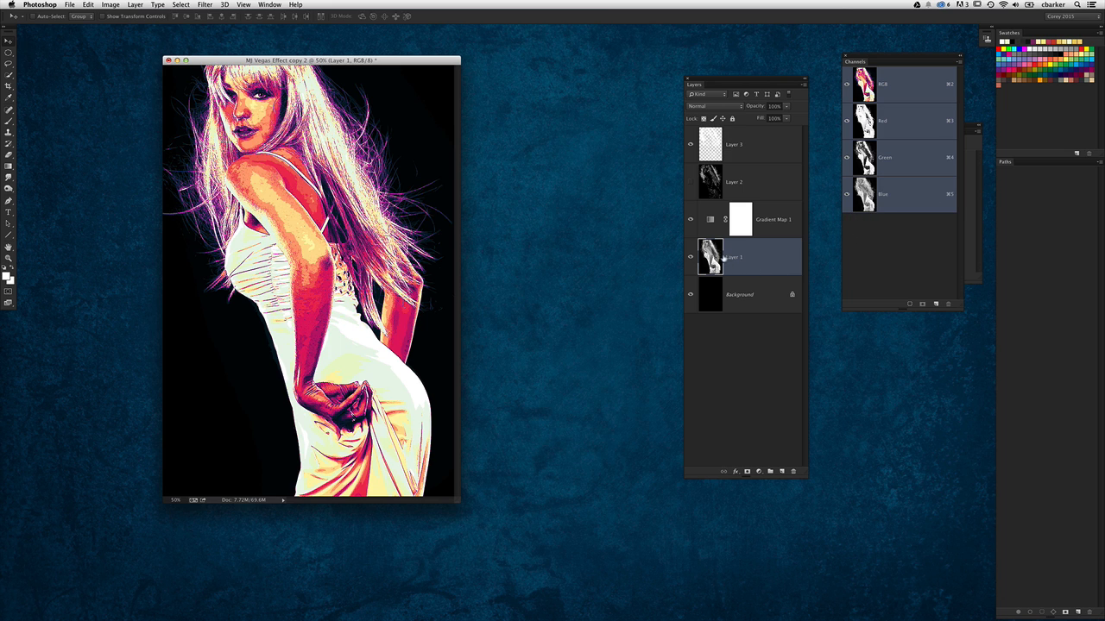
{"action": "left_click", "coordinate": [744, 472]}
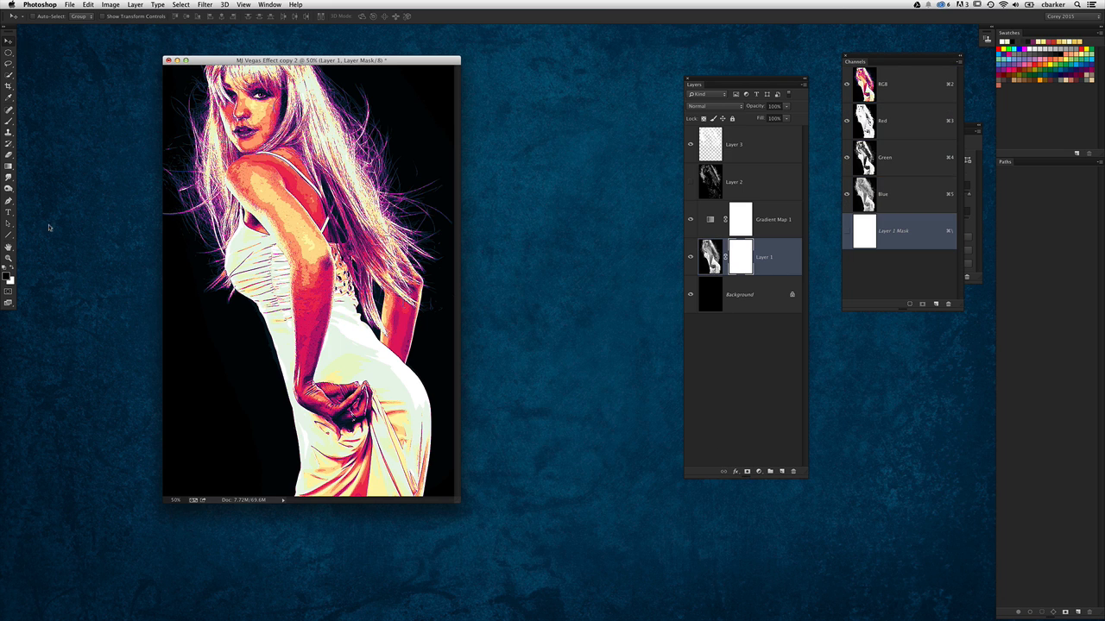
{"action": "left_click", "coordinate": [7, 172]}
{"action": "left_click", "coordinate": [47, 166]}
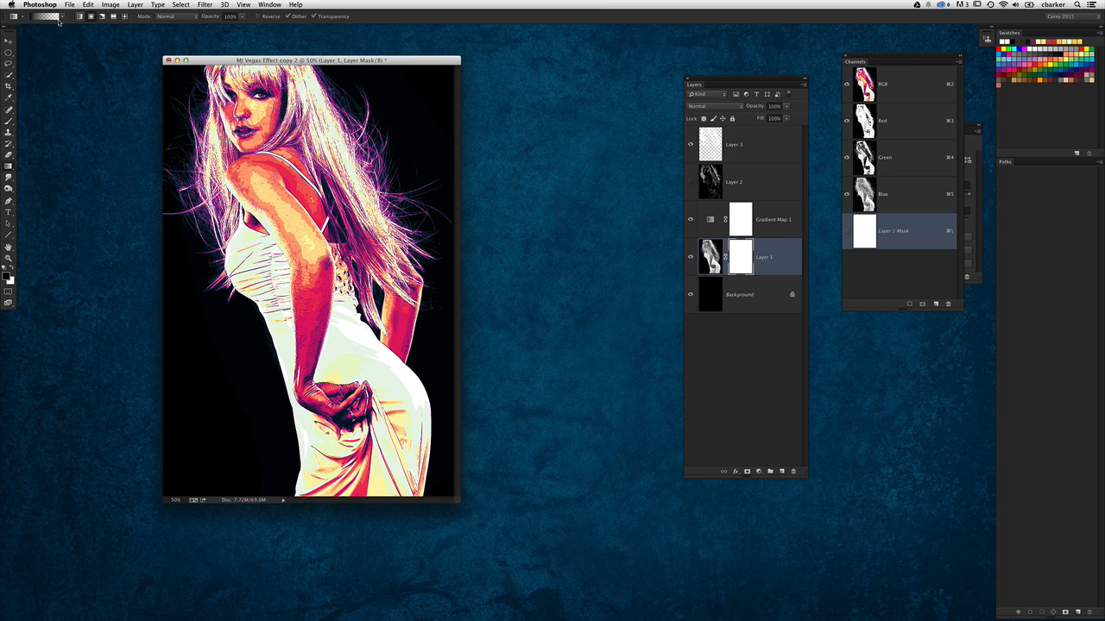
{"action": "left_click", "coordinate": [62, 17]}
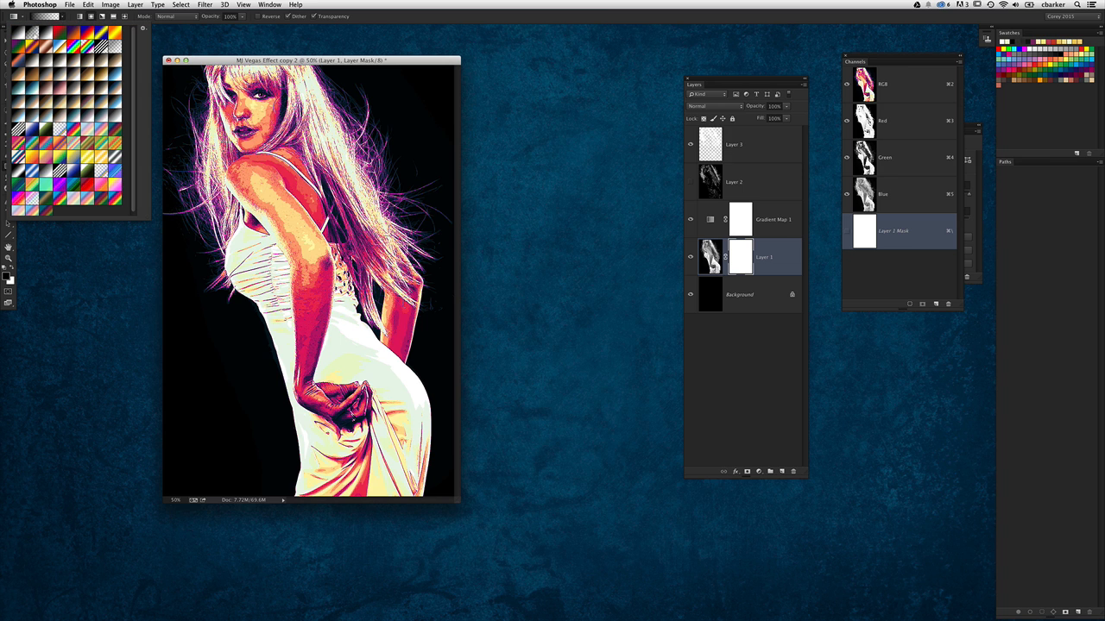
{"action": "left_click", "coordinate": [90, 16]}
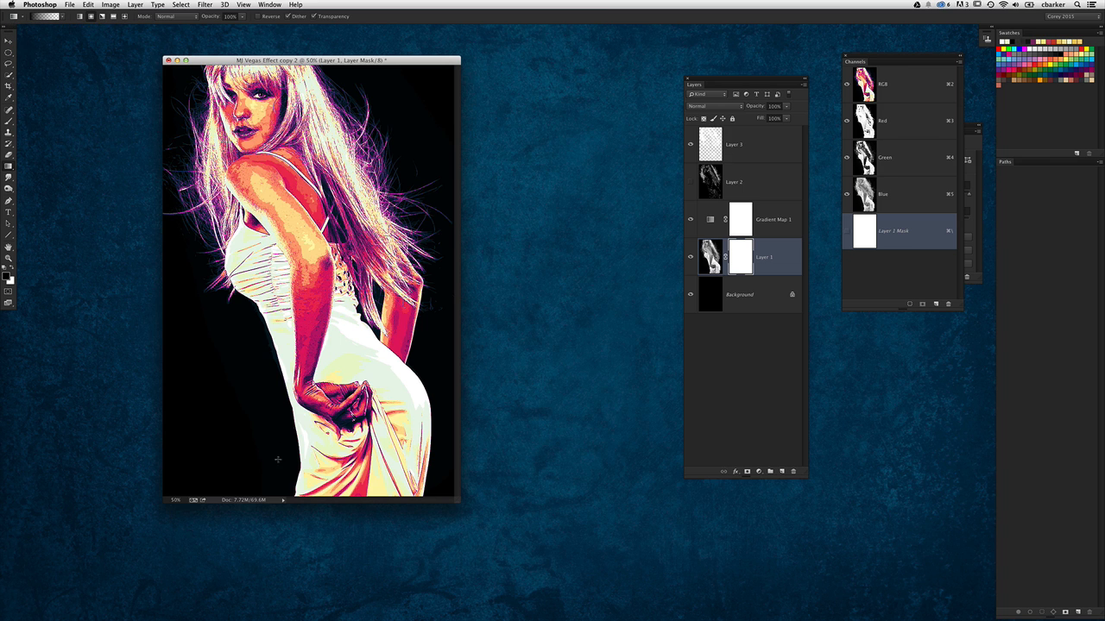
Step: Fade the lower dress and the right side of the model with radial black gradients on Layer 1's mask, undoing one over the face
{"action": "left_click_drag", "start_coordinate": [455, 504], "coordinate": [615, 589]}
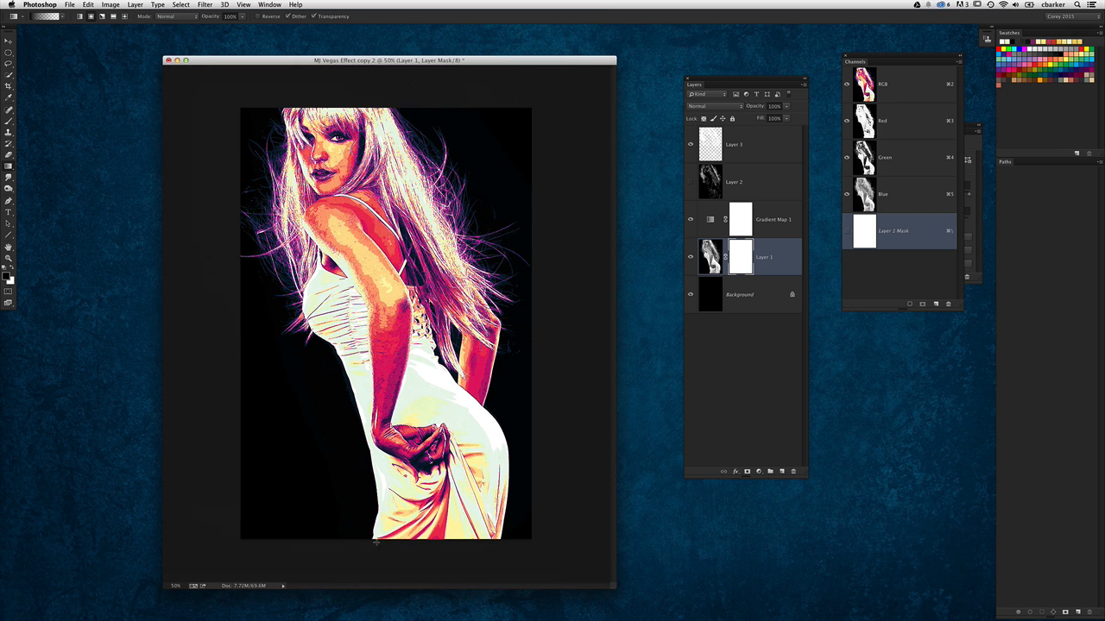
{"action": "left_click_drag", "start_coordinate": [386, 553], "coordinate": [516, 238]}
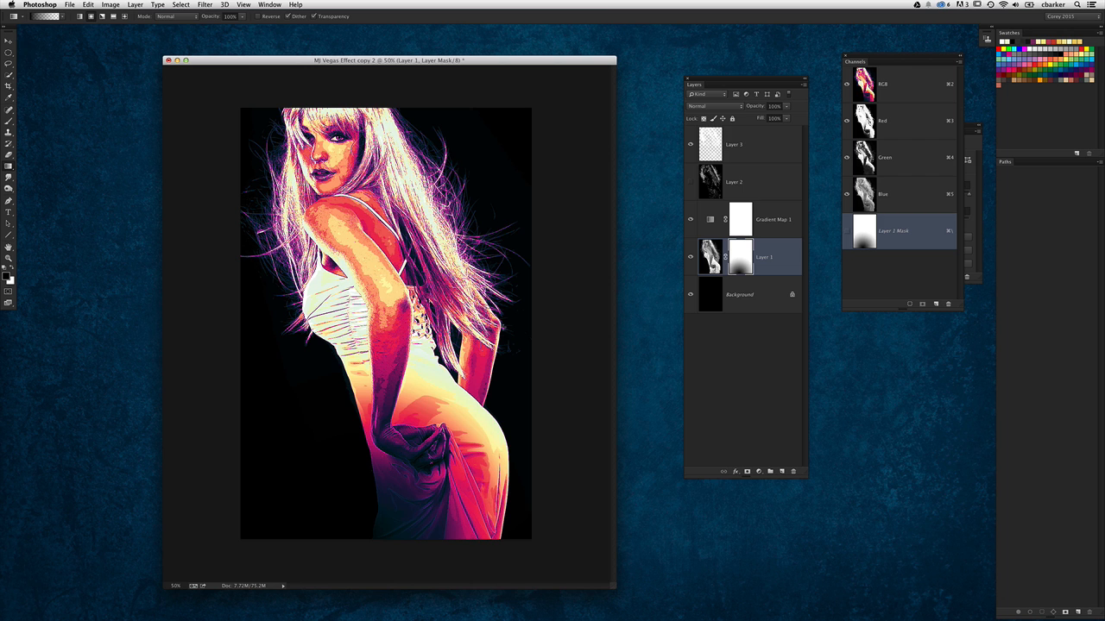
{"action": "left_click_drag", "start_coordinate": [540, 294], "coordinate": [422, 338]}
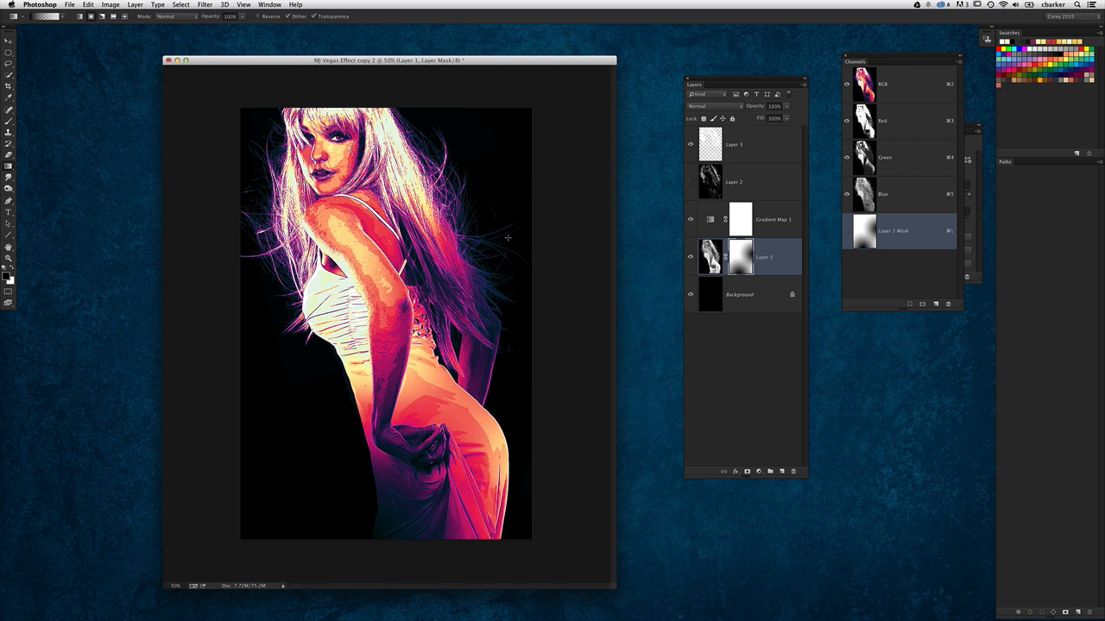
{"action": "left_click_drag", "start_coordinate": [196, 202], "coordinate": [252, 238]}
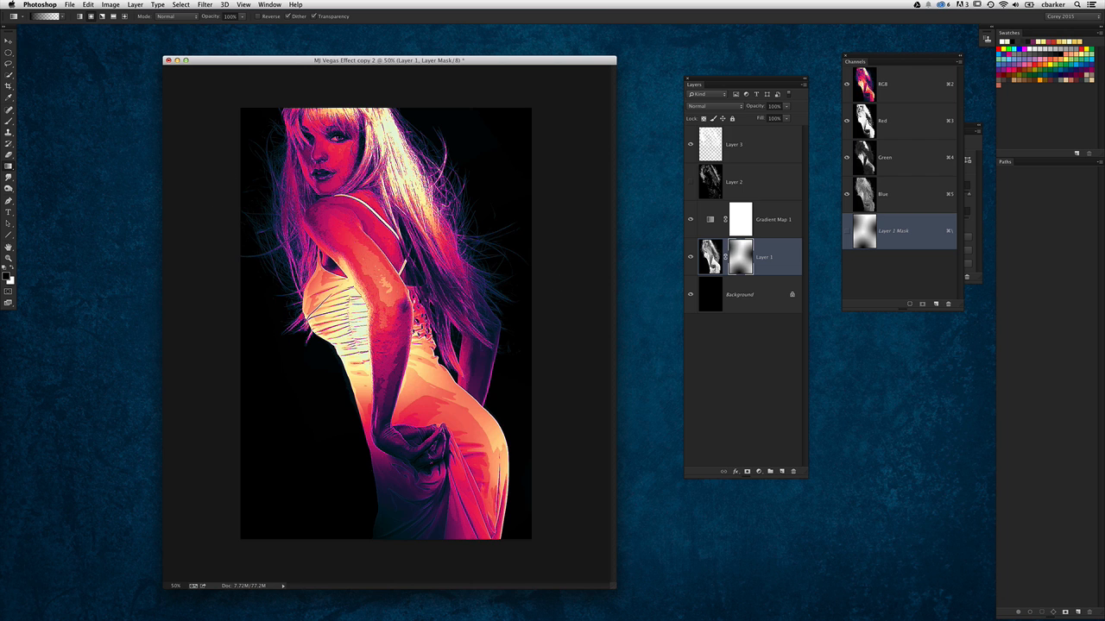
{"action": "key", "text": "super+z"}
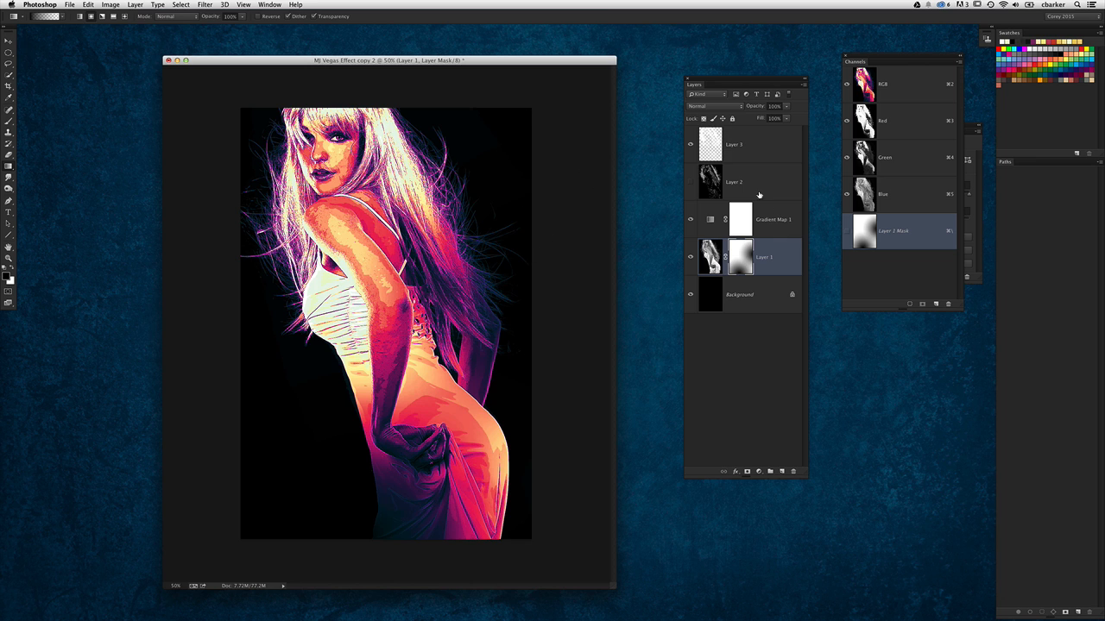
Step: Move Layer 3 beneath Gradient Map 1 and inspect the recolored line art up close and at 50%
{"action": "left_click_drag", "start_coordinate": [710, 154], "coordinate": [741, 227]}
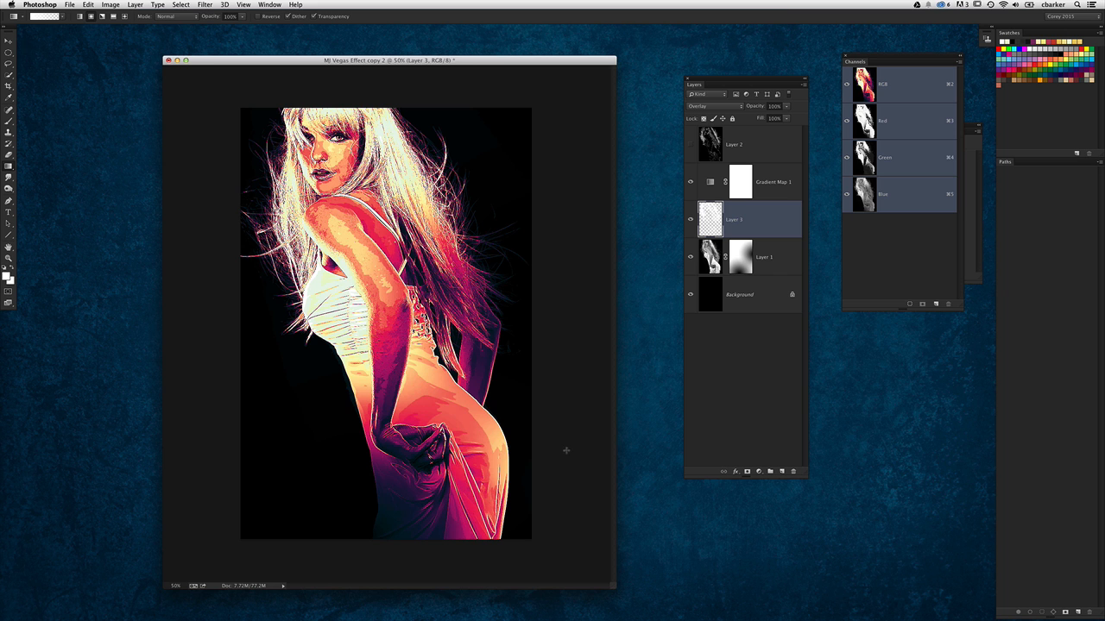
{"action": "key", "text": "super+plus"}
{"action": "key", "text": "super+plus"}
{"action": "left_click_drag", "start_coordinate": [518, 494], "coordinate": [459, 239]}
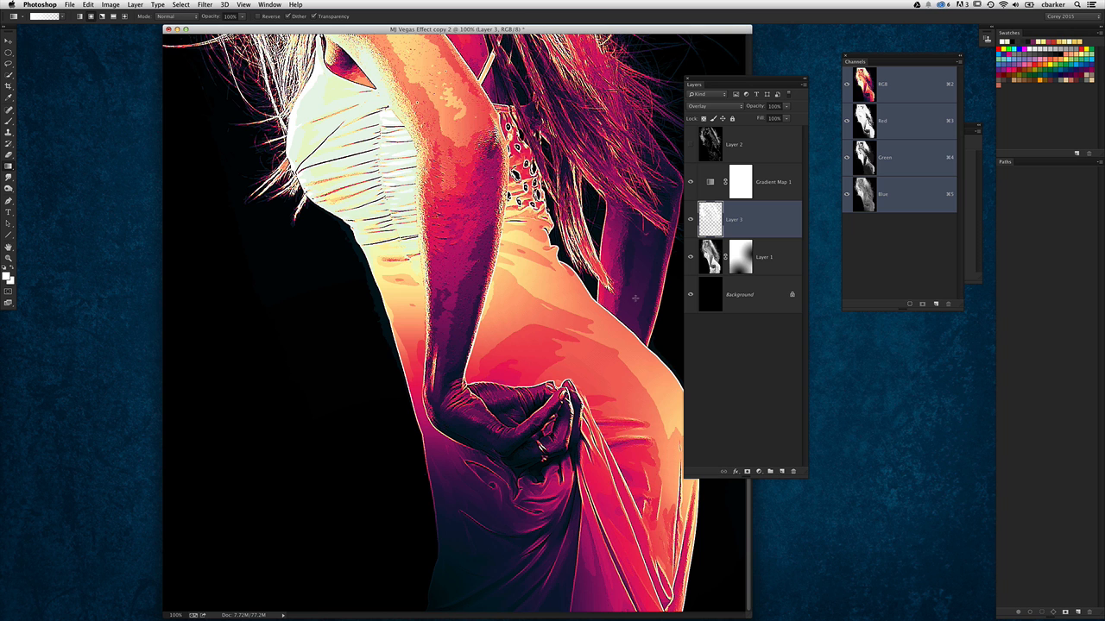
{"action": "key", "text": "super+minus"}
{"action": "key", "text": "super+minus"}
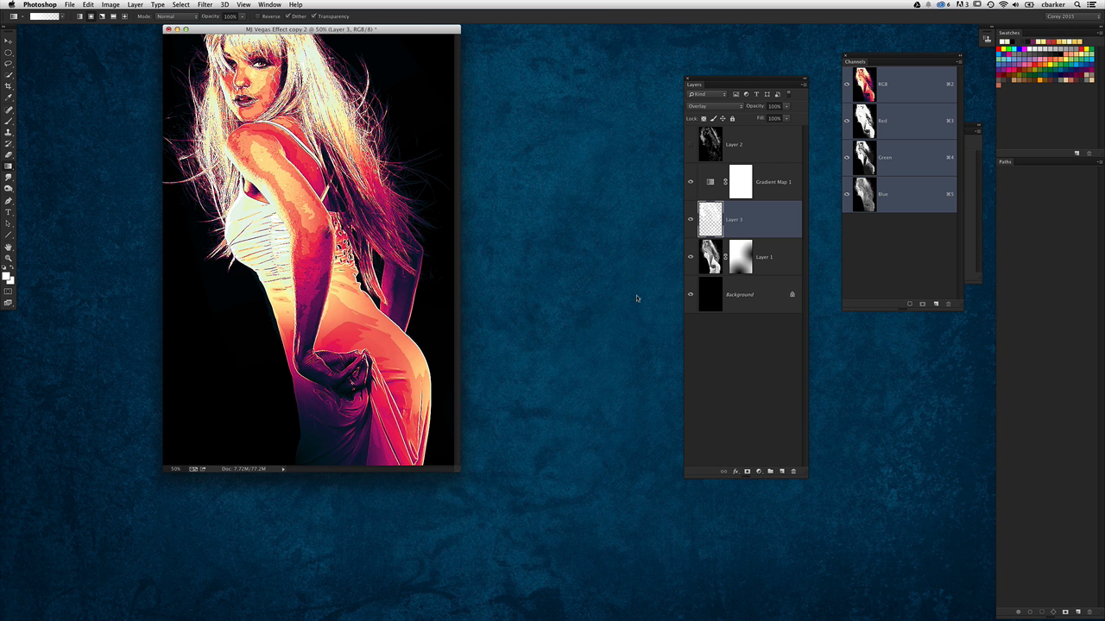
{"action": "left_click_drag", "start_coordinate": [414, 36], "coordinate": [434, 50]}
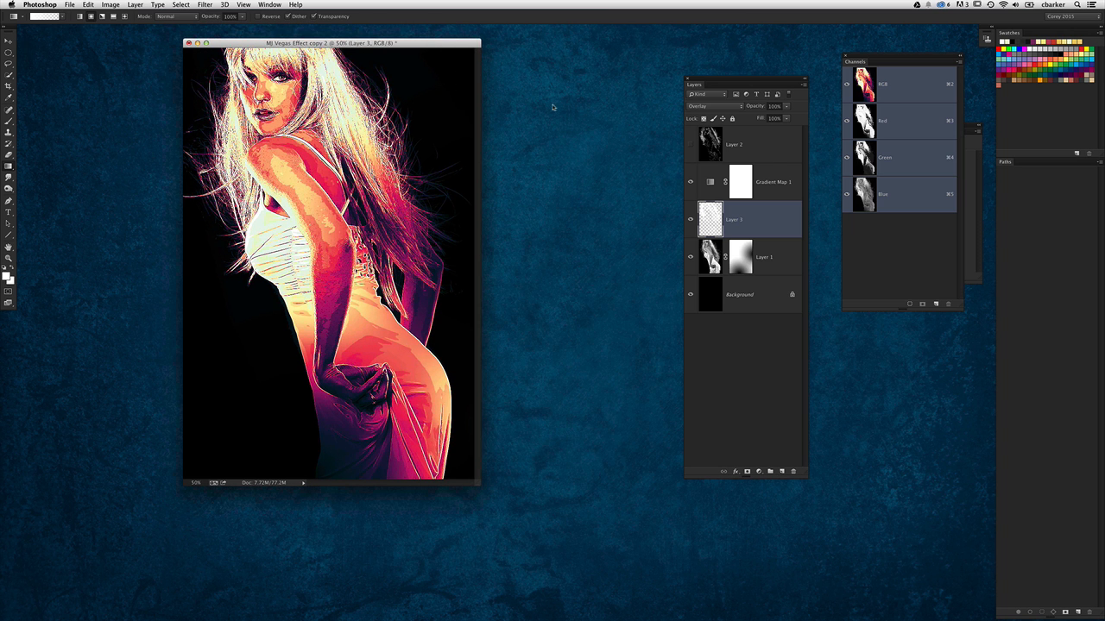
Step: Add a layer mask to Layer 3 and fade its lines over the head and the left shoulder area with radial black gradients
{"action": "left_click", "coordinate": [748, 471]}
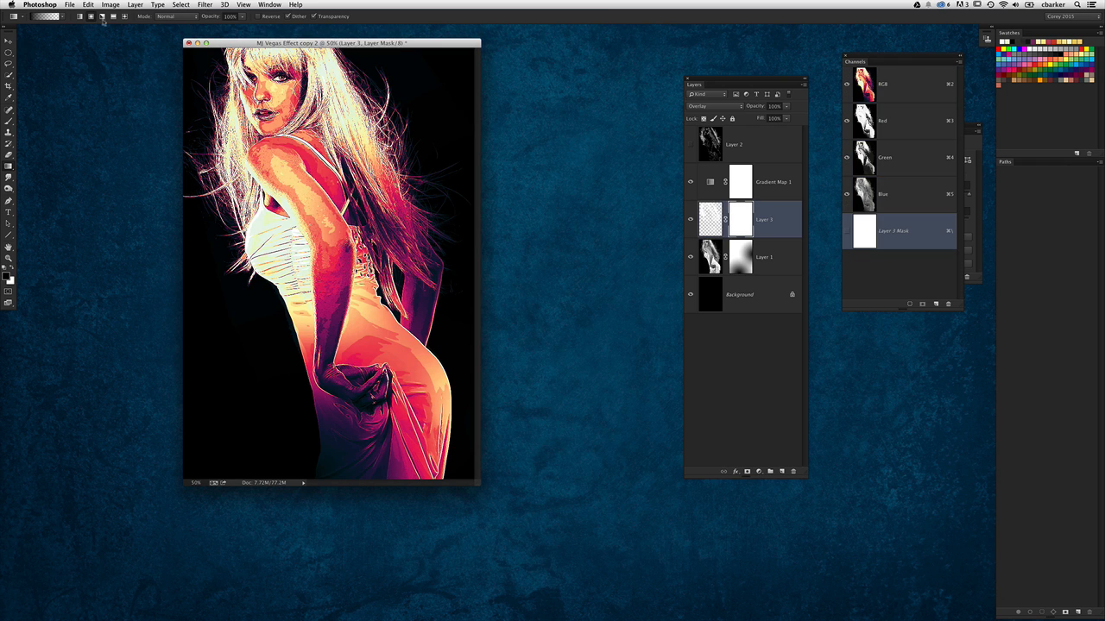
{"action": "left_click_drag", "start_coordinate": [306, 173], "coordinate": [344, 216]}
{"action": "left_click_drag", "start_coordinate": [306, 92], "coordinate": [397, 221]}
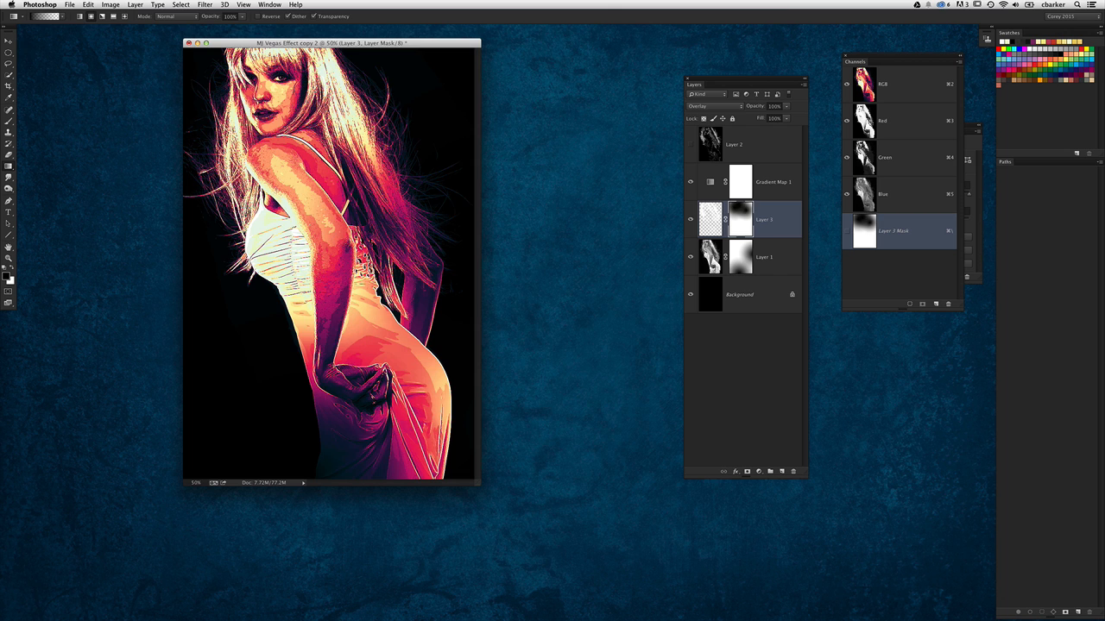
{"action": "left_click_drag", "start_coordinate": [251, 207], "coordinate": [284, 280]}
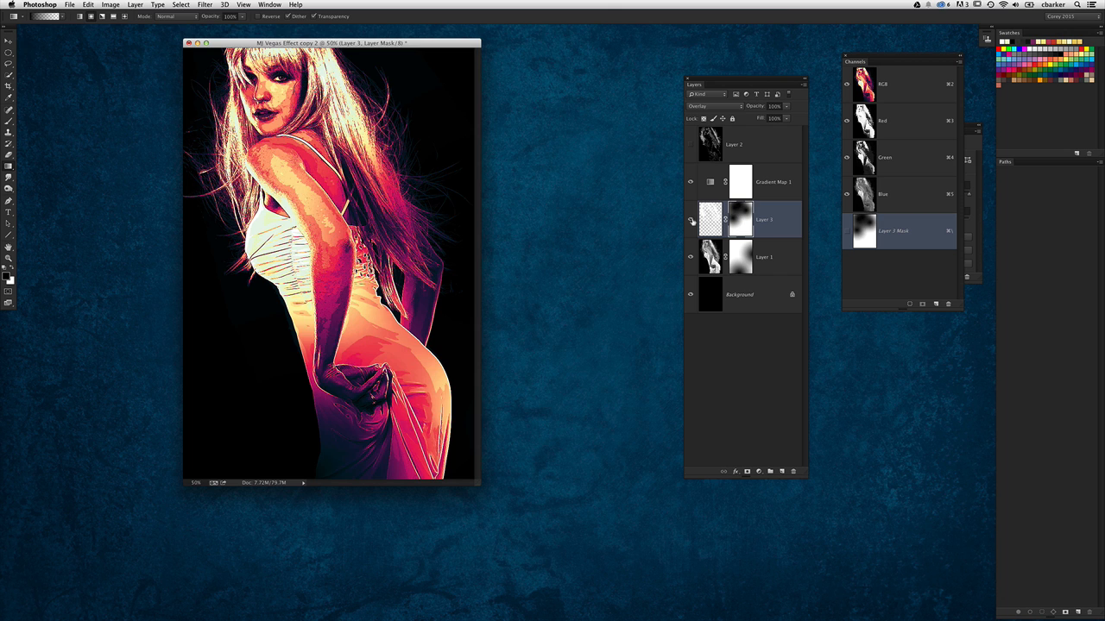
Step: Compare the image with the masked Layer 3 hidden and shown
{"action": "left_click", "coordinate": [691, 219]}
{"action": "left_click", "coordinate": [690, 219]}
{"action": "left_click", "coordinate": [690, 219]}
{"action": "left_click", "coordinate": [691, 221]}
Step: Choose the Elliptical Marquee tool and enlarge the image window to leave empty space around the canvas
{"action": "left_click_drag", "start_coordinate": [358, 43], "coordinate": [395, 58]}
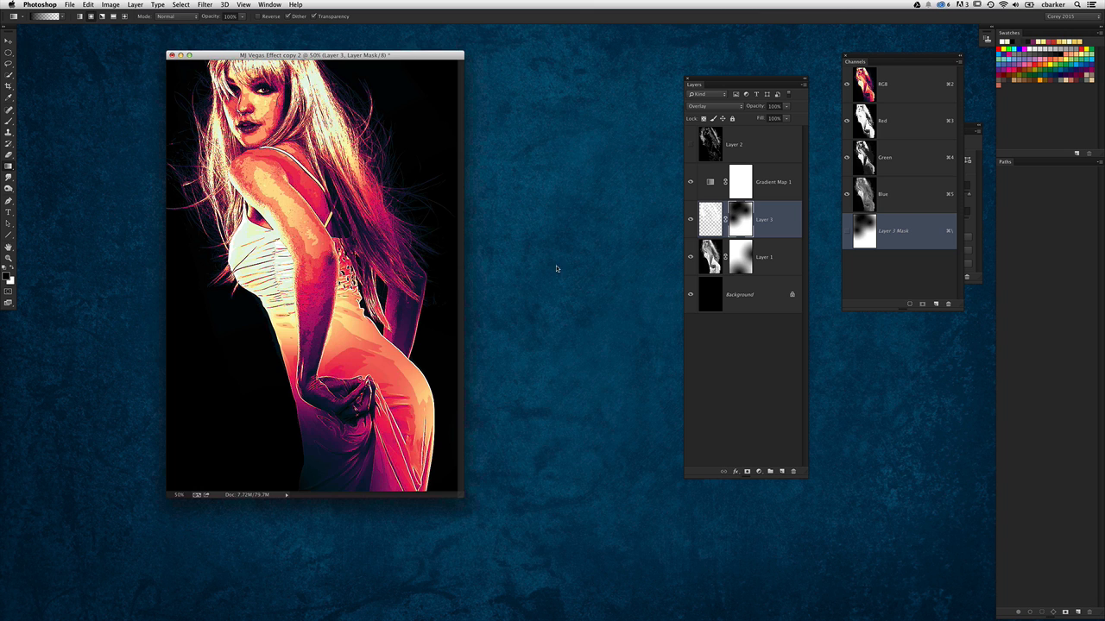
{"action": "left_click_drag", "start_coordinate": [460, 495], "coordinate": [582, 556]}
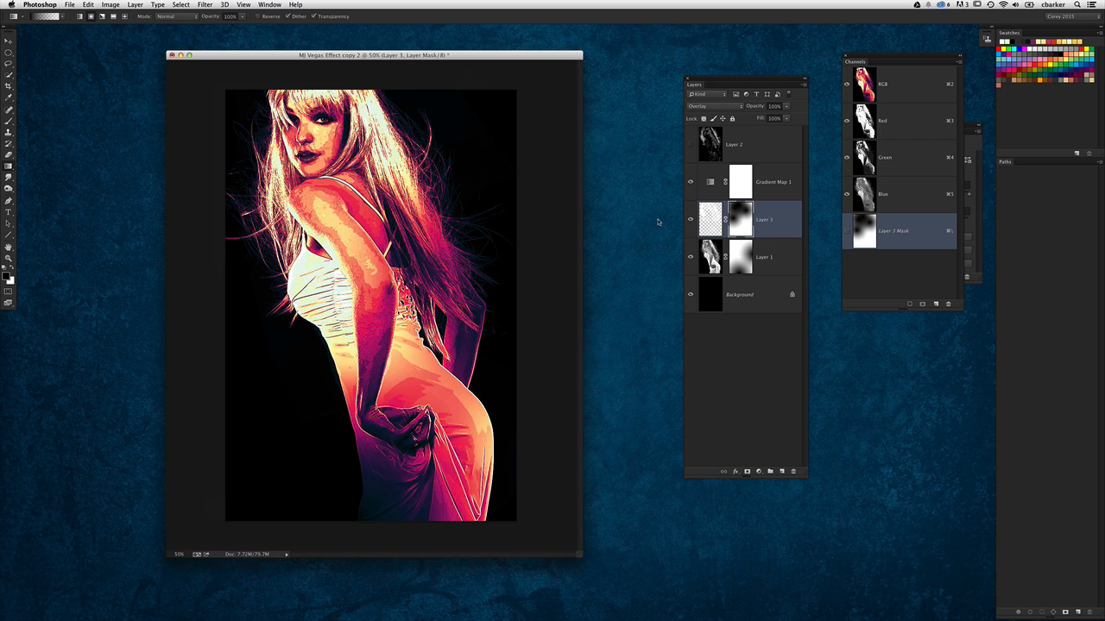
{"action": "left_click", "coordinate": [8, 52]}
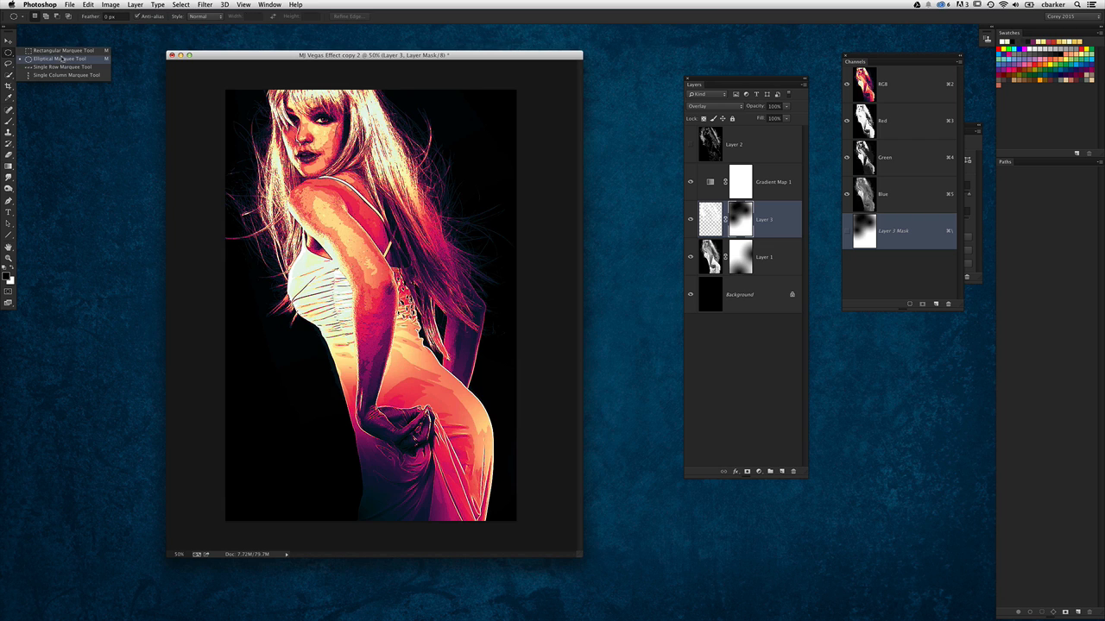
{"action": "left_click", "coordinate": [69, 58]}
{"action": "left_click_drag", "start_coordinate": [259, 58], "coordinate": [184, 41]}
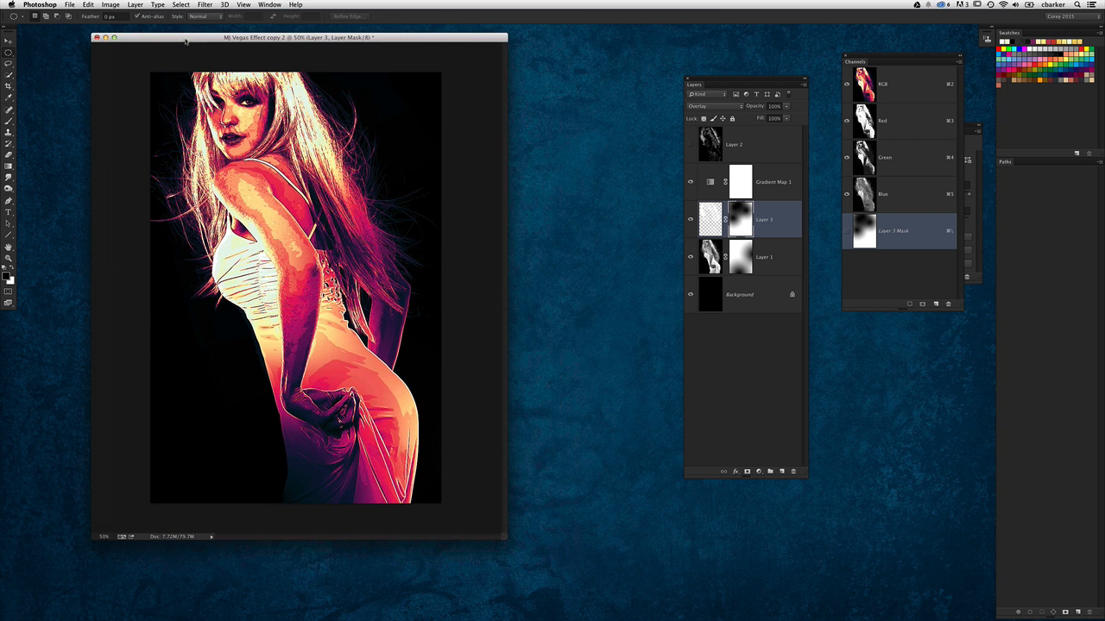
{"action": "left_click_drag", "start_coordinate": [505, 537], "coordinate": [595, 594]}
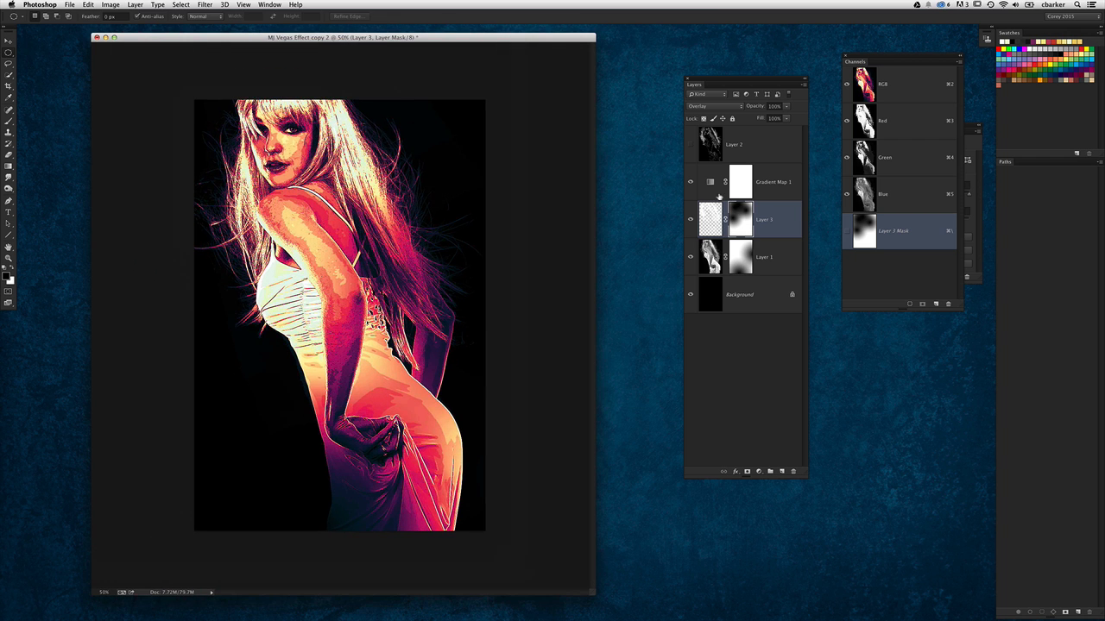
Step: Add a new layer above Layer 3 and draw a large circular selection overlapping the canvas's right edge behind the hair
{"action": "left_click", "coordinate": [709, 218]}
{"action": "left_click", "coordinate": [781, 471]}
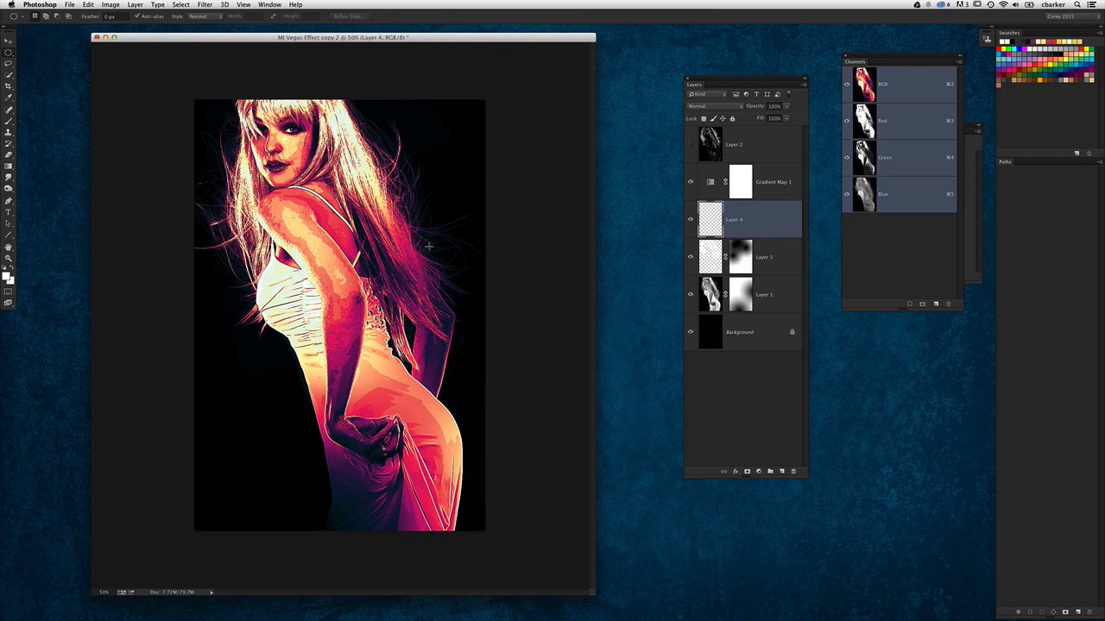
{"action": "left_click_drag", "start_coordinate": [297, 69], "coordinate": [475, 307]}
Step: Fill the circular selection on Layer 4 with a linear white-to-transparent gradient running diagonally down to the right, and deselect
{"action": "left_click", "coordinate": [9, 165]}
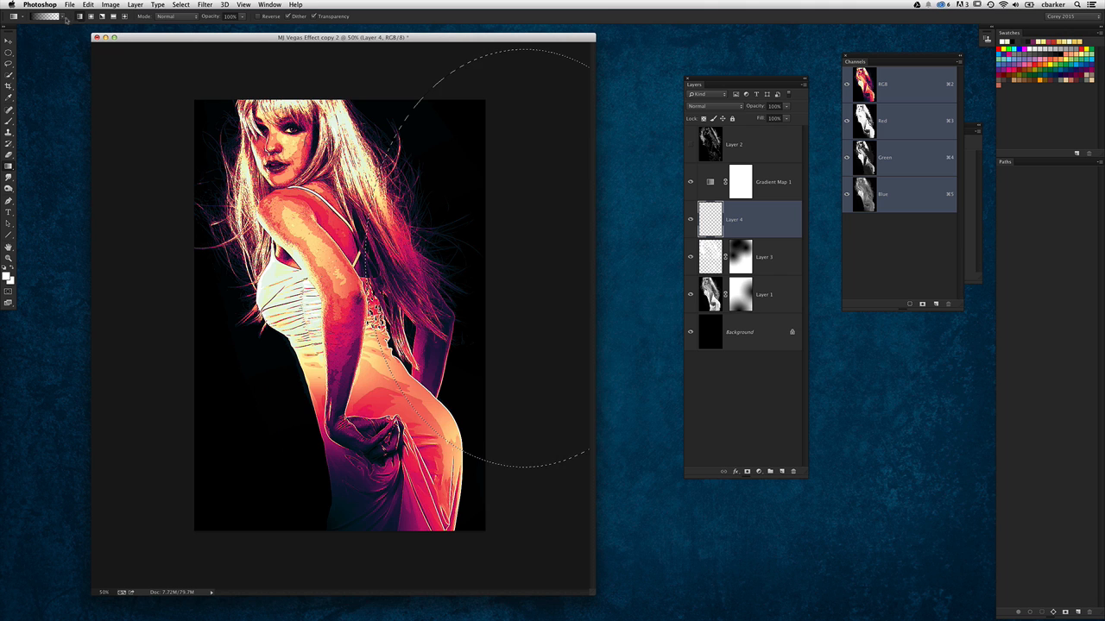
{"action": "key", "text": "d"}
{"action": "key", "text": "x"}
{"action": "left_click_drag", "start_coordinate": [275, 196], "coordinate": [533, 319]}
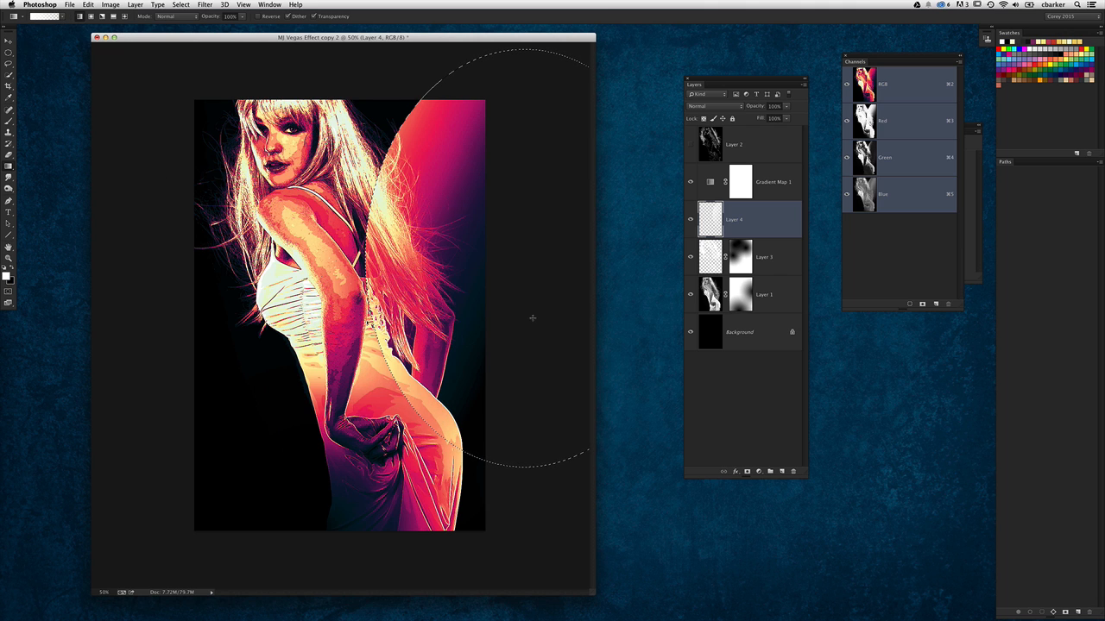
{"action": "key", "text": "super+d"}
Step: Undo a gradient tried across the whole canvas and draw a large circular selection overlapping the canvas's left edge
{"action": "left_click_drag", "start_coordinate": [122, 84], "coordinate": [372, 531]}
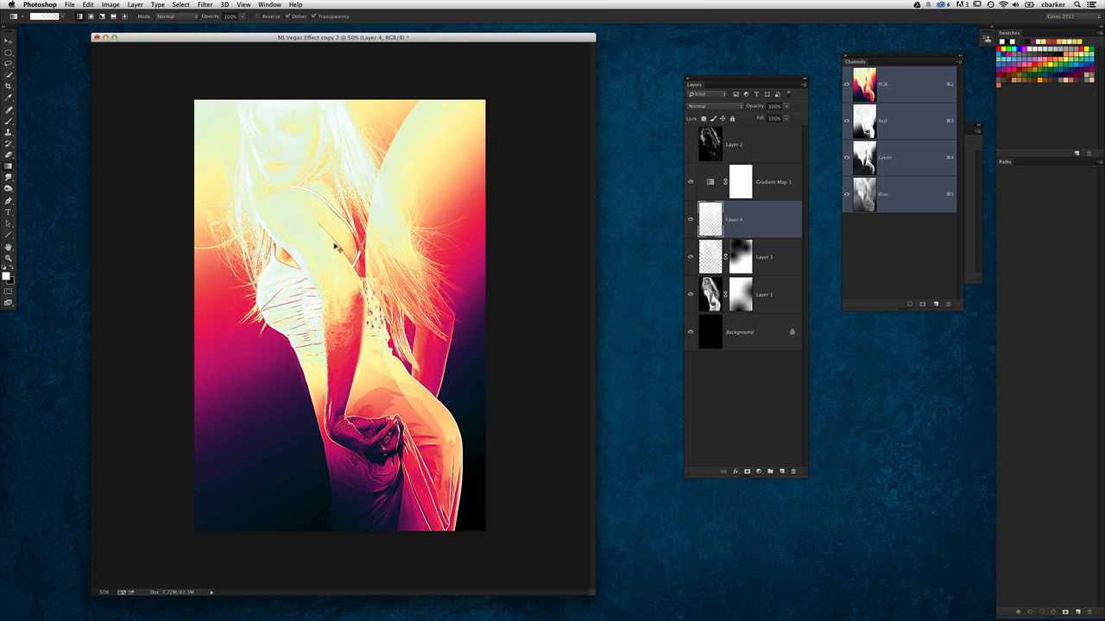
{"action": "key", "text": "super+z"}
{"action": "key", "text": "m"}
{"action": "left_click_drag", "start_coordinate": [143, 69], "coordinate": [177, 431]}
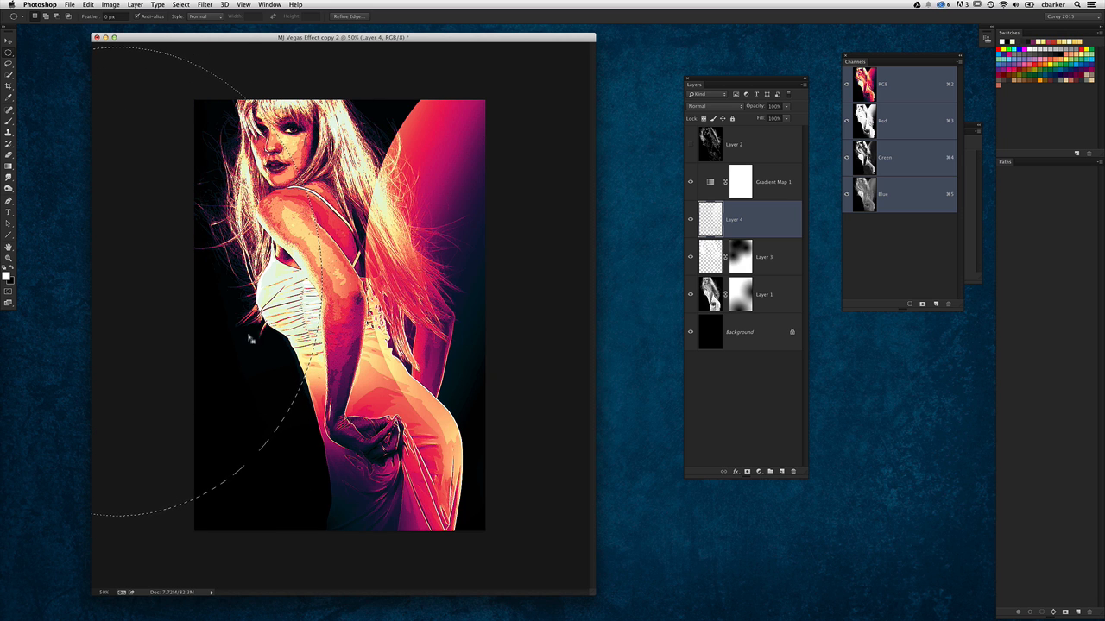
Step: Fill the circle on a new layer above Layer 4 with a linear white-to-transparent gradient running right to left, and deselect
{"action": "key", "text": "g"}
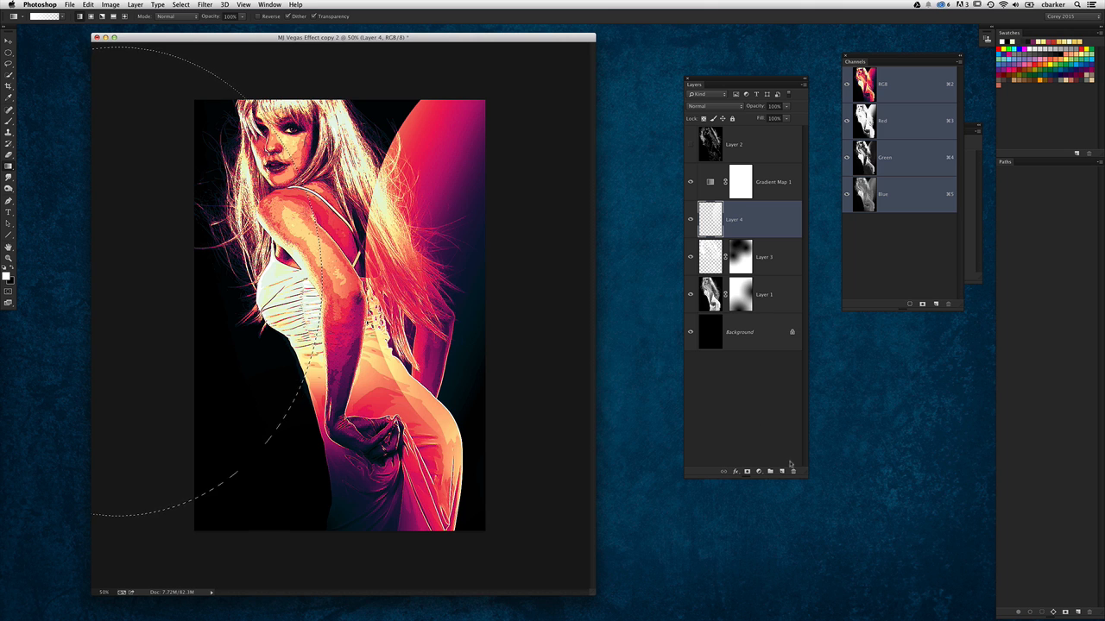
{"action": "left_click", "coordinate": [781, 472]}
{"action": "left_click_drag", "start_coordinate": [489, 313], "coordinate": [96, 316]}
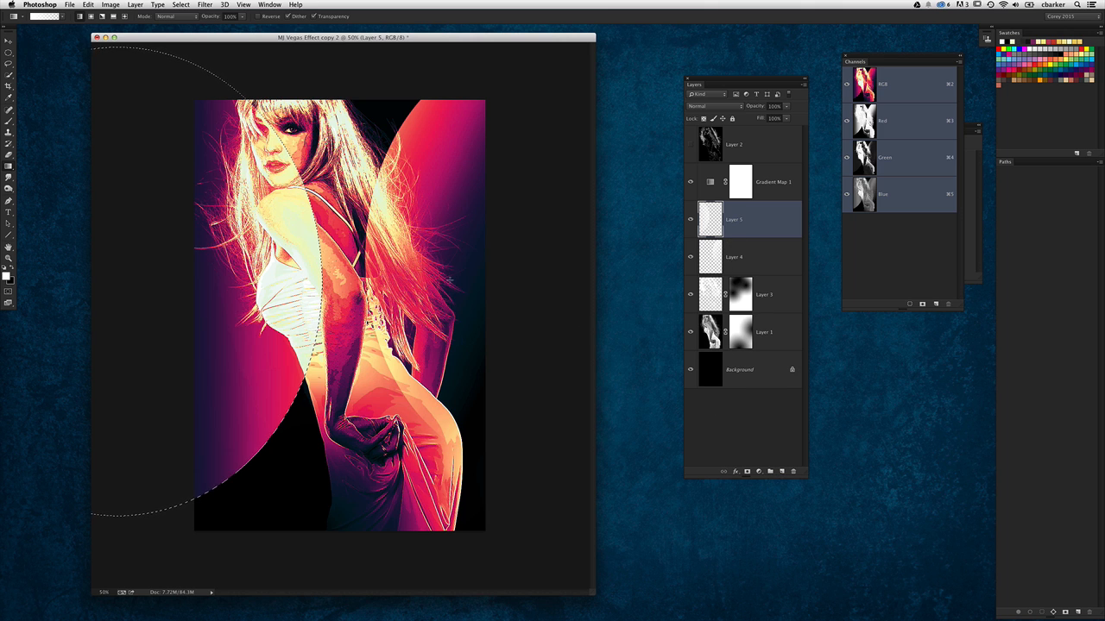
{"action": "key", "text": "ctrl+d"}
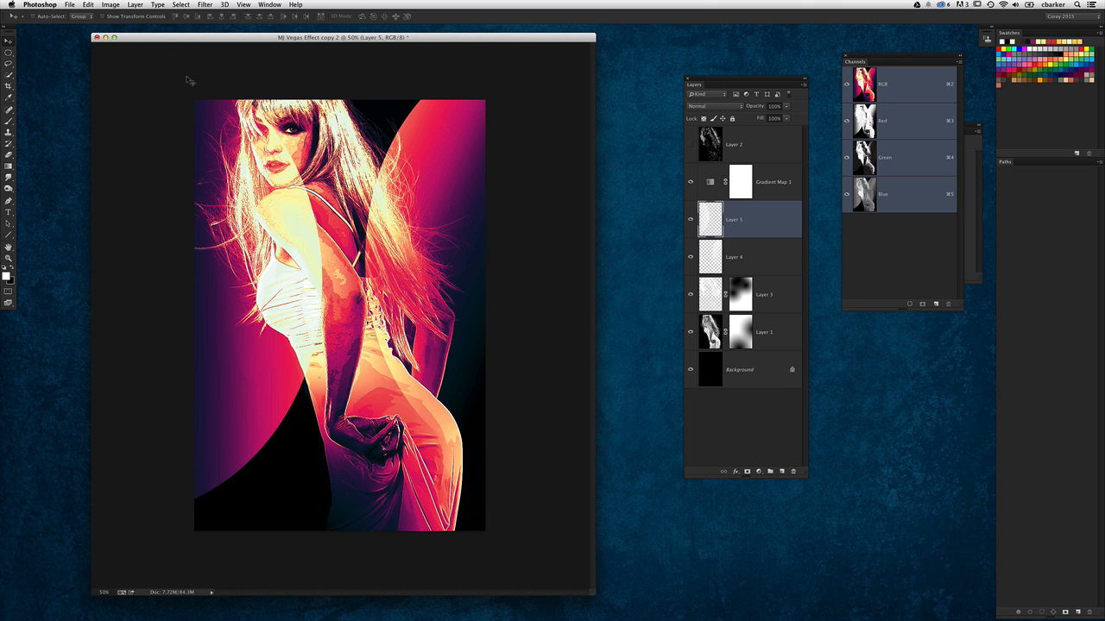
Step: Lower Layer 5's opacity to 61% and move its circle farther toward the canvas's left edge
{"action": "key", "text": "v"}
{"action": "left_click_drag", "start_coordinate": [756, 107], "coordinate": [738, 107]}
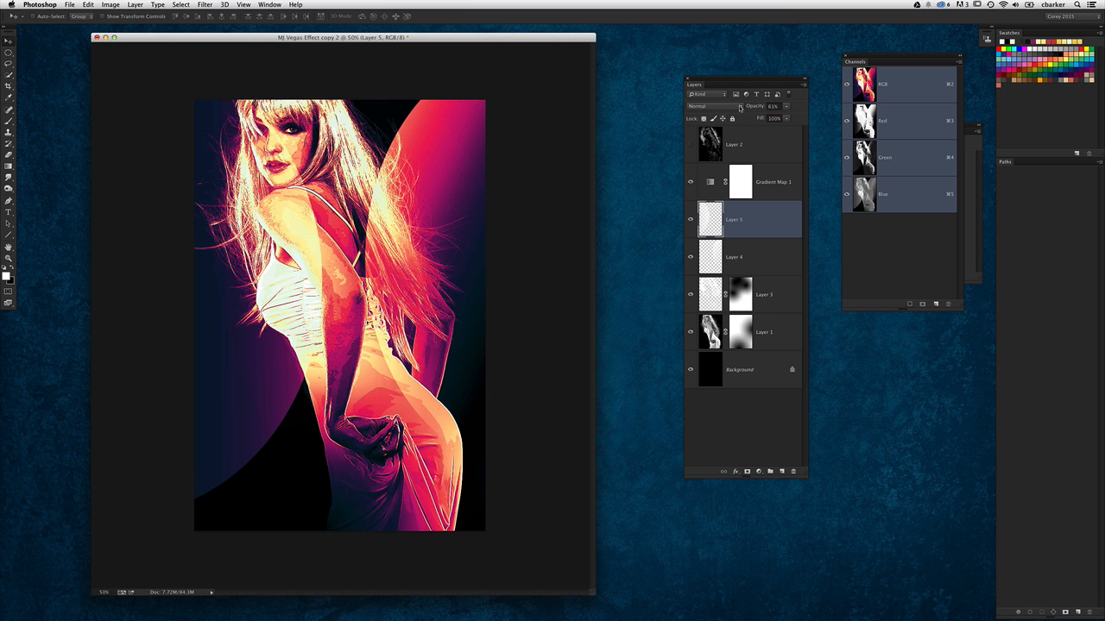
{"action": "left_click_drag", "start_coordinate": [305, 273], "coordinate": [259, 302]}
Step: Scale Layer 5's circle to about 164% width and 141% height, rotate it about 5 degrees, and move it up and left
{"action": "key", "text": "ctrl+t"}
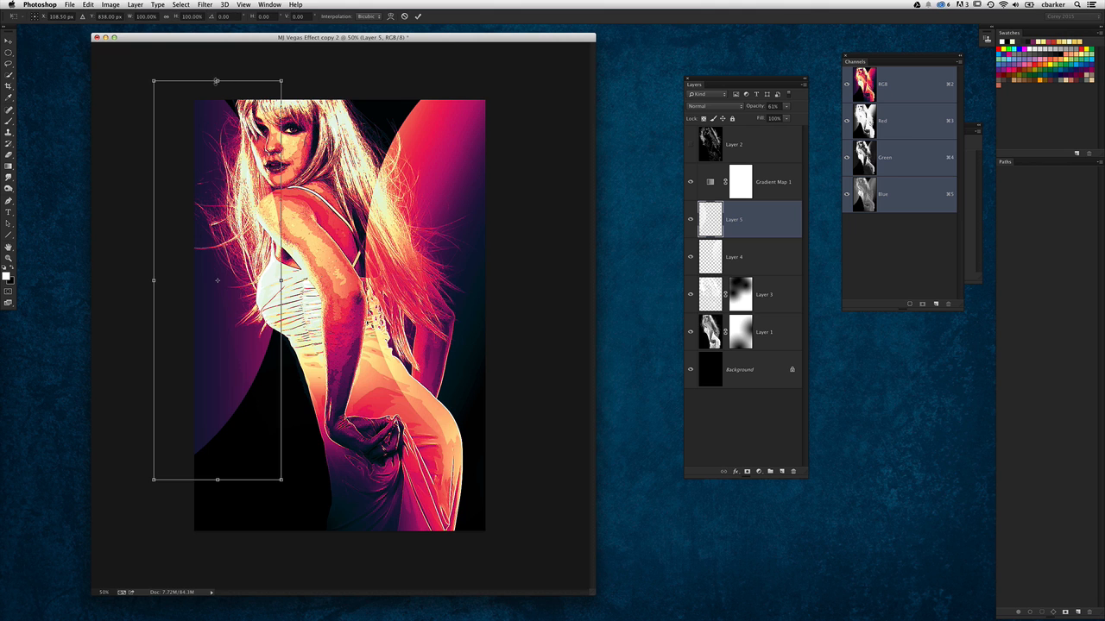
{"action": "left_click_drag", "start_coordinate": [215, 81], "coordinate": [216, 1]}
{"action": "left_click_drag", "start_coordinate": [276, 155], "coordinate": [273, 86]}
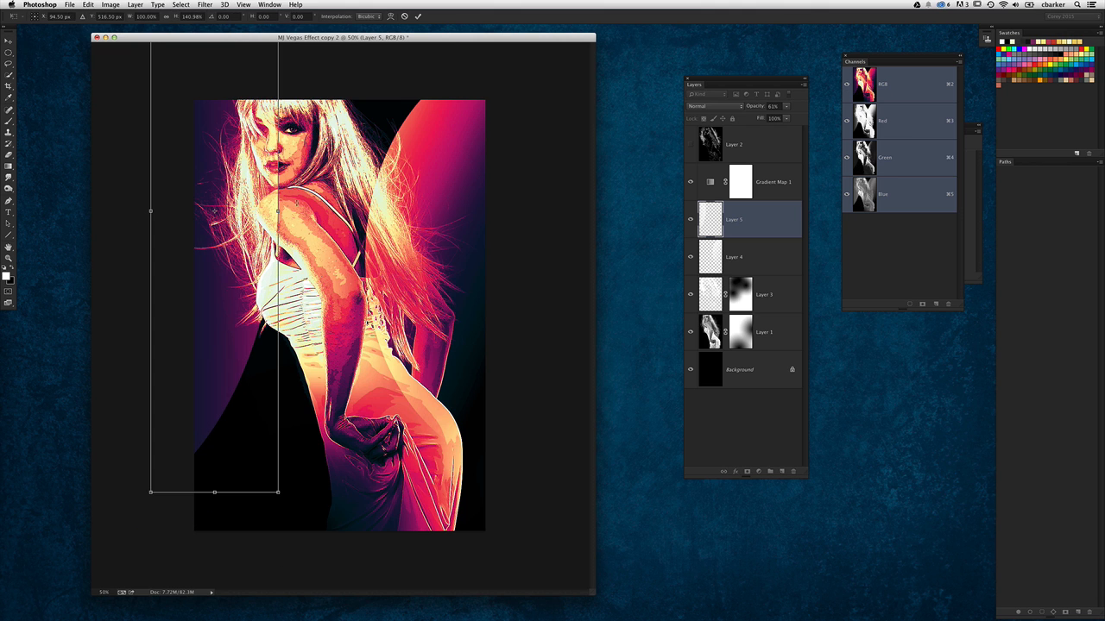
{"action": "left_click_drag", "start_coordinate": [279, 212], "coordinate": [320, 211]}
{"action": "left_click_drag", "start_coordinate": [403, 62], "coordinate": [415, 80]}
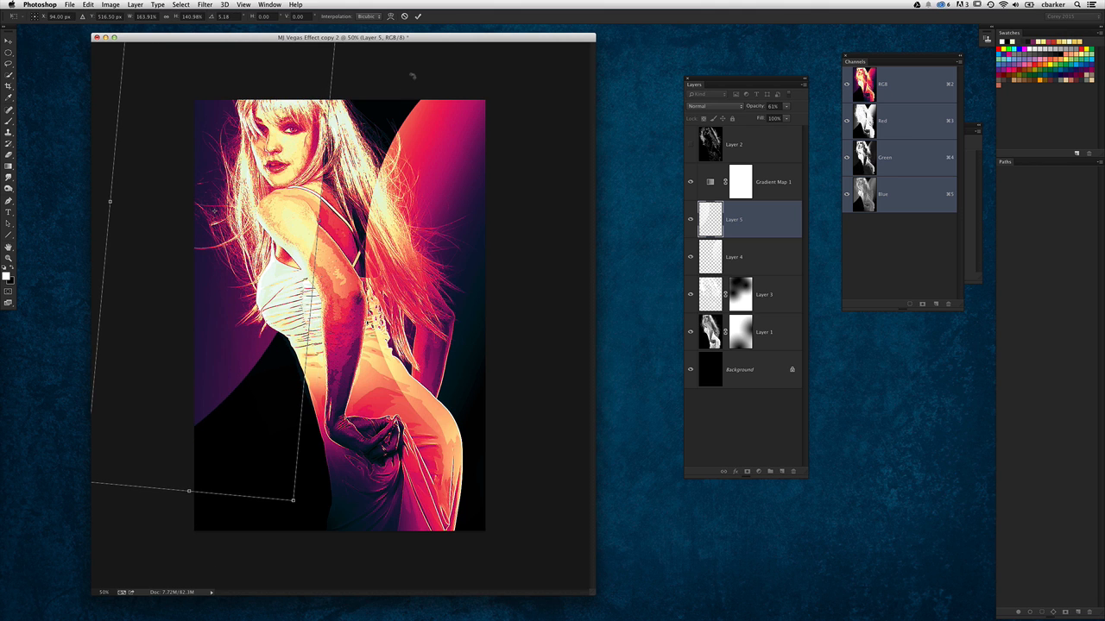
{"action": "key", "text": "Return"}
{"action": "left_click_drag", "start_coordinate": [261, 255], "coordinate": [204, 200]}
Step: Add a layer mask to Layer 5 and fade the circle near the top of the hair with a radial black gradient
{"action": "left_click", "coordinate": [747, 472]}
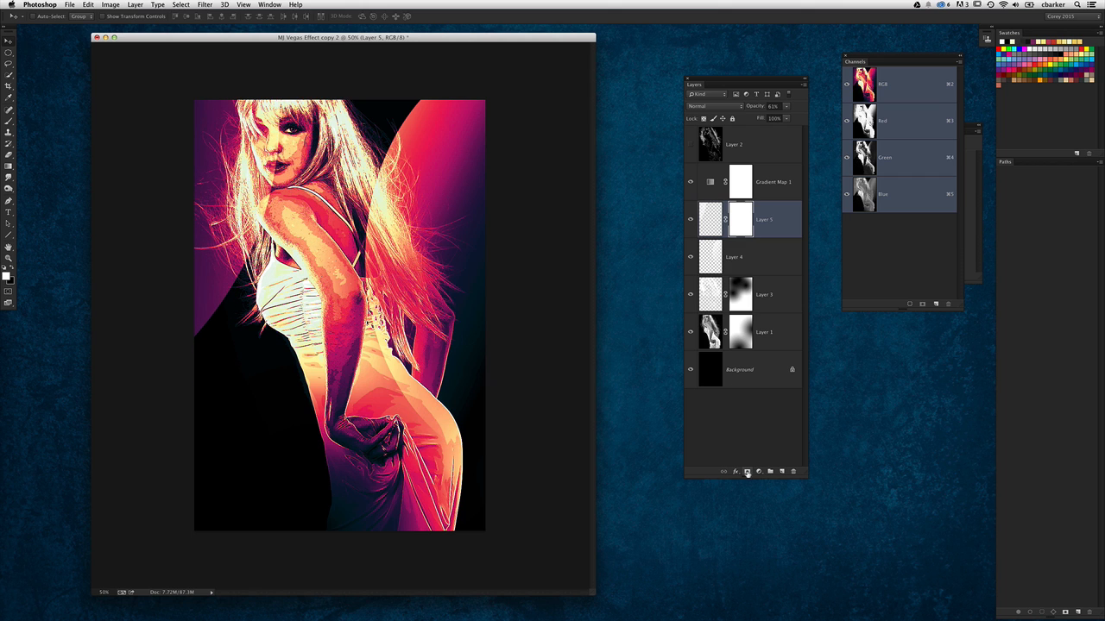
{"action": "left_click", "coordinate": [9, 176]}
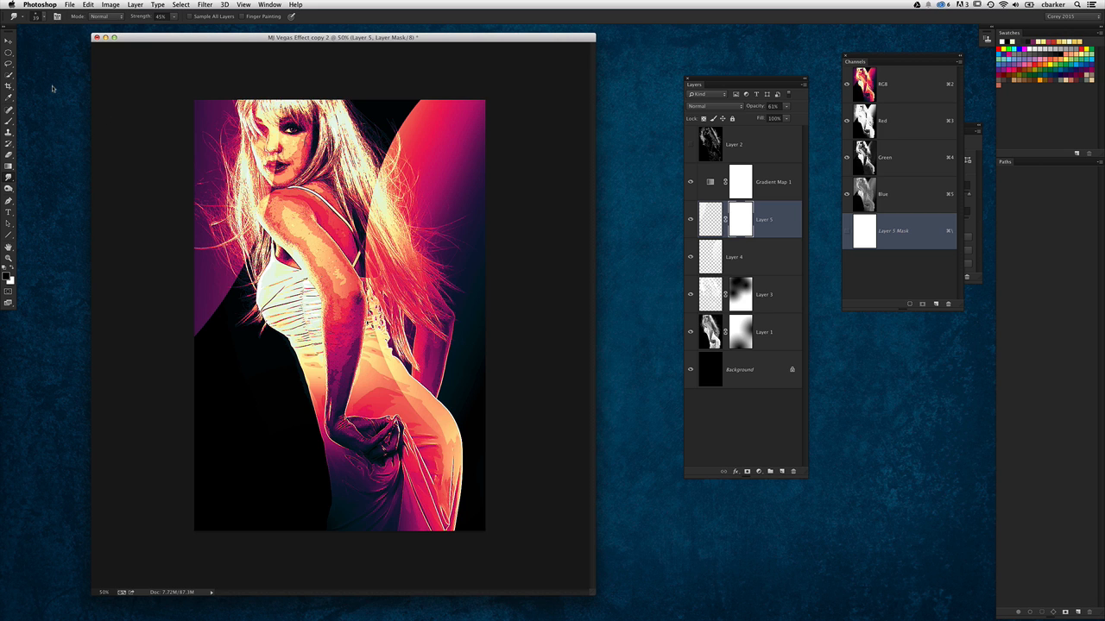
{"action": "left_click", "coordinate": [9, 164]}
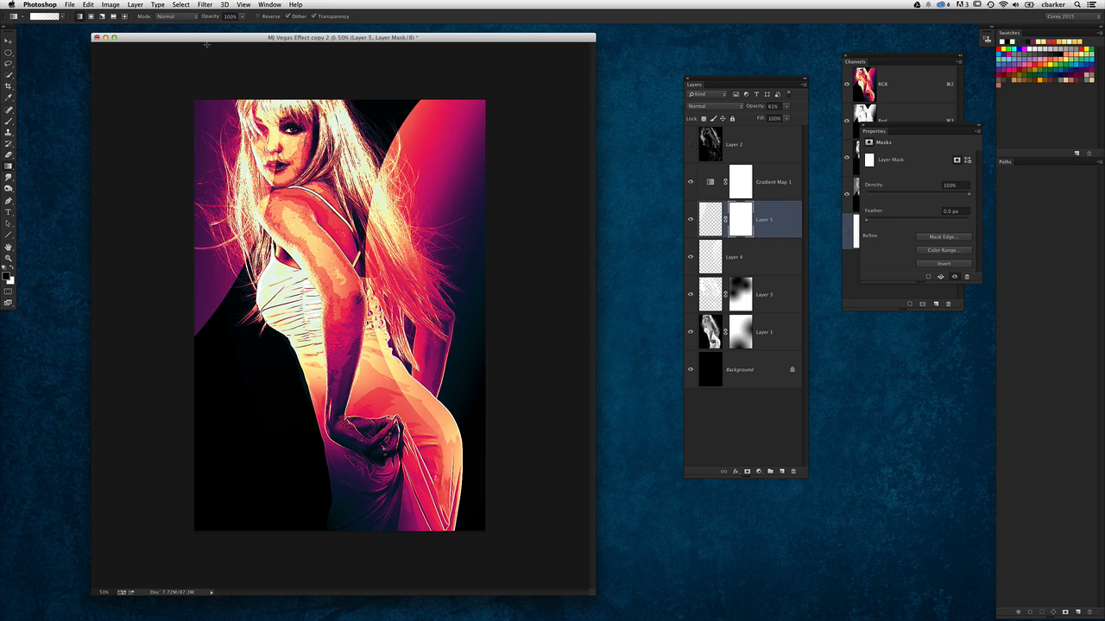
{"action": "left_click", "coordinate": [90, 16]}
{"action": "key", "text": "x"}
{"action": "key", "text": "x"}
{"action": "left_click_drag", "start_coordinate": [261, 93], "coordinate": [170, 235]}
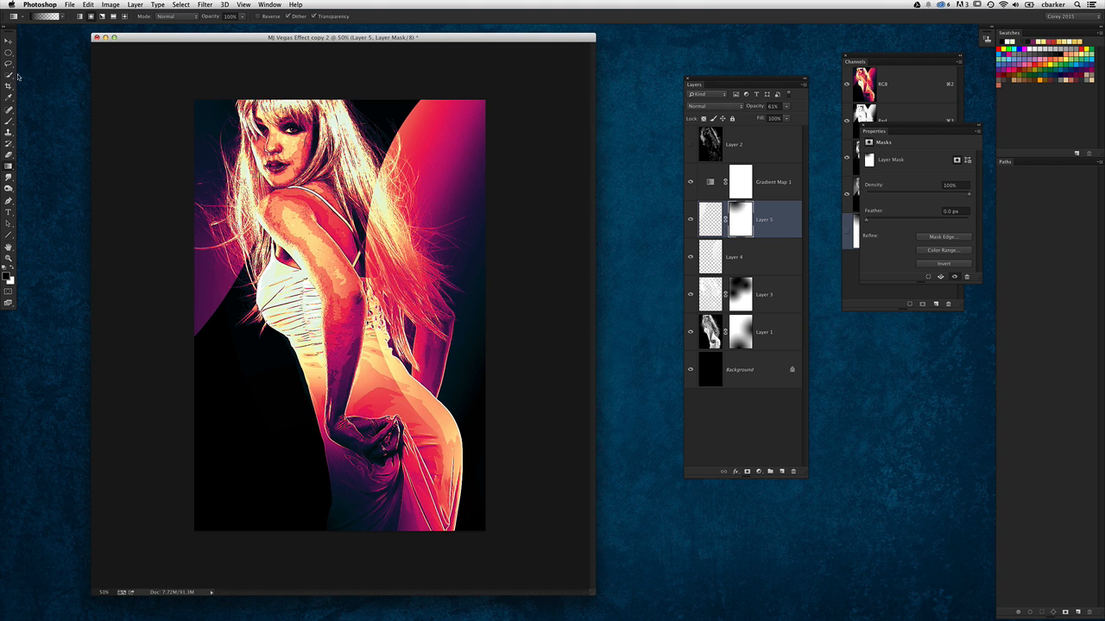
Step: Add a new layer above Gradient Map 1 and sample the pale yellow-orange ffe2a6 from the image as the foreground color
{"action": "left_click", "coordinate": [8, 41]}
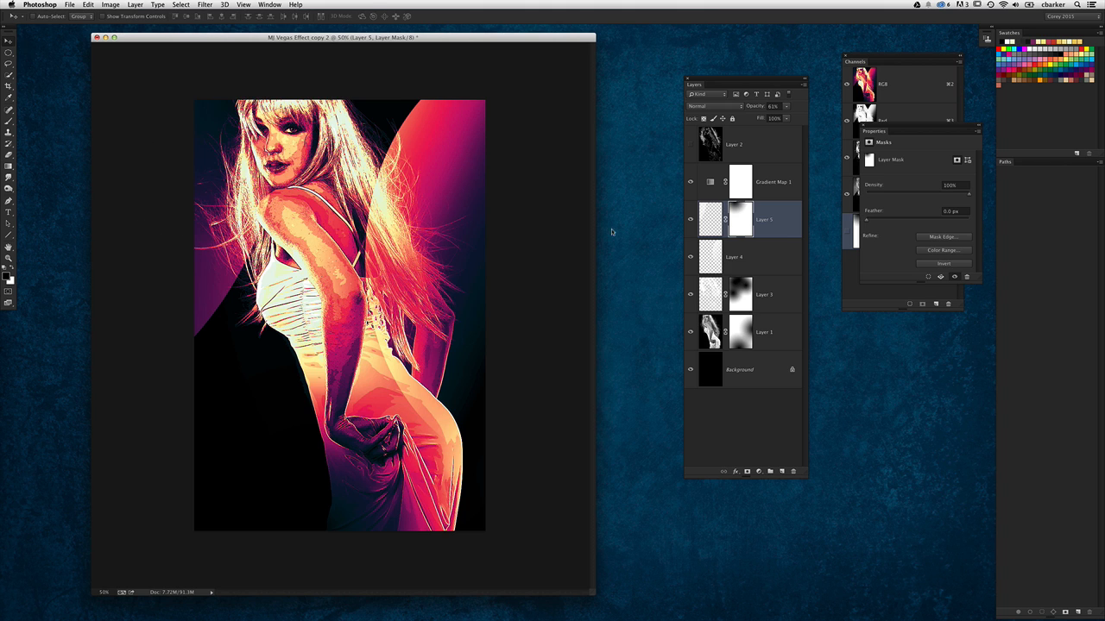
{"action": "left_click", "coordinate": [722, 185]}
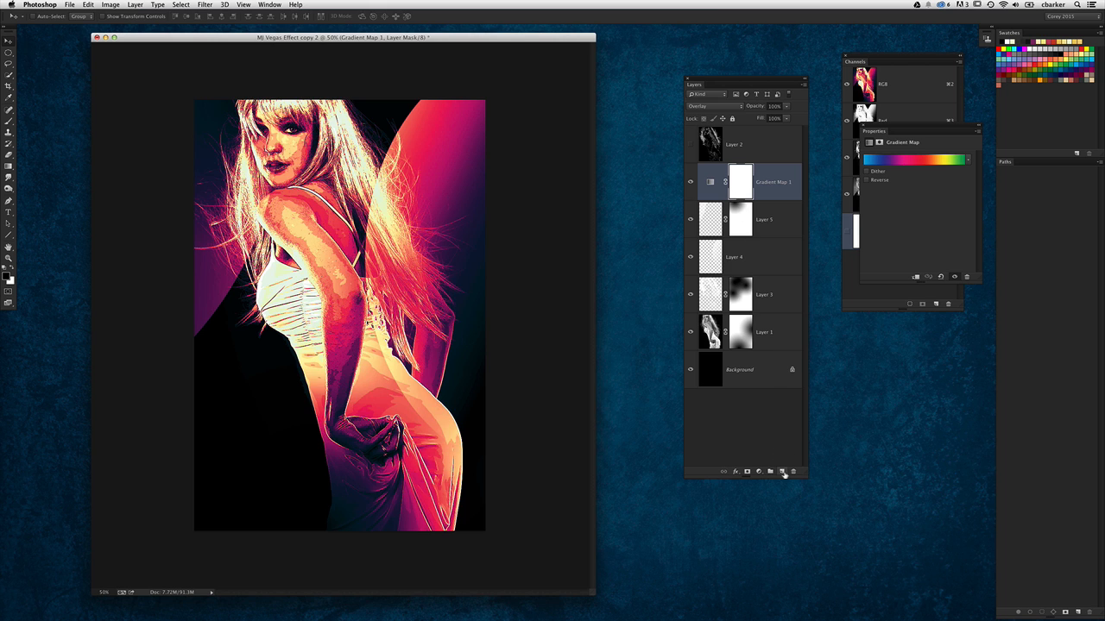
{"action": "left_click", "coordinate": [782, 472]}
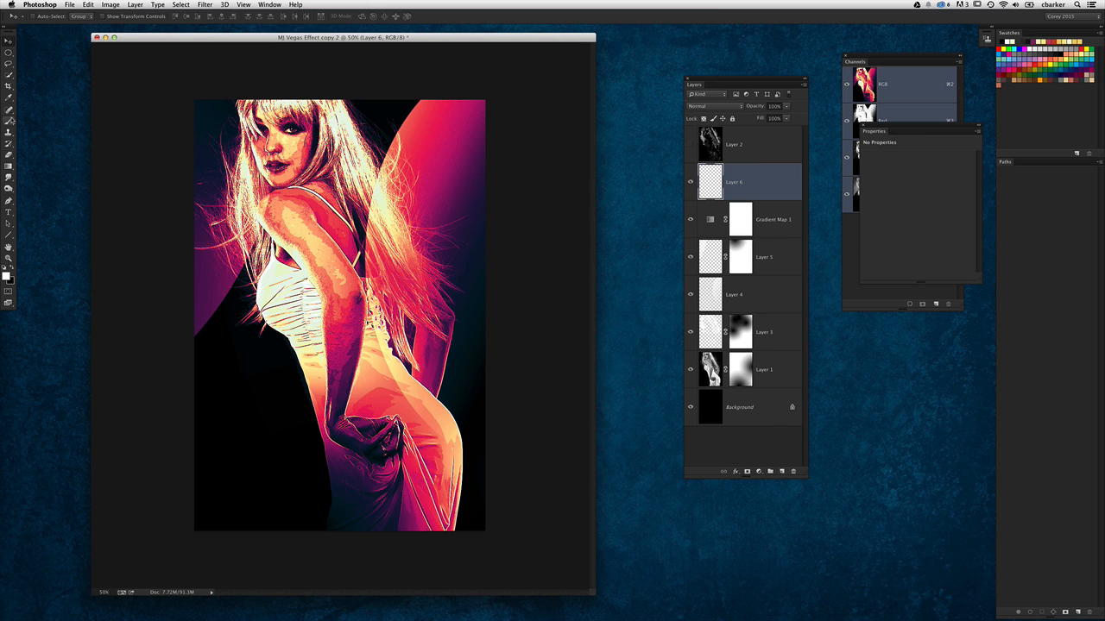
{"action": "left_click", "coordinate": [9, 97]}
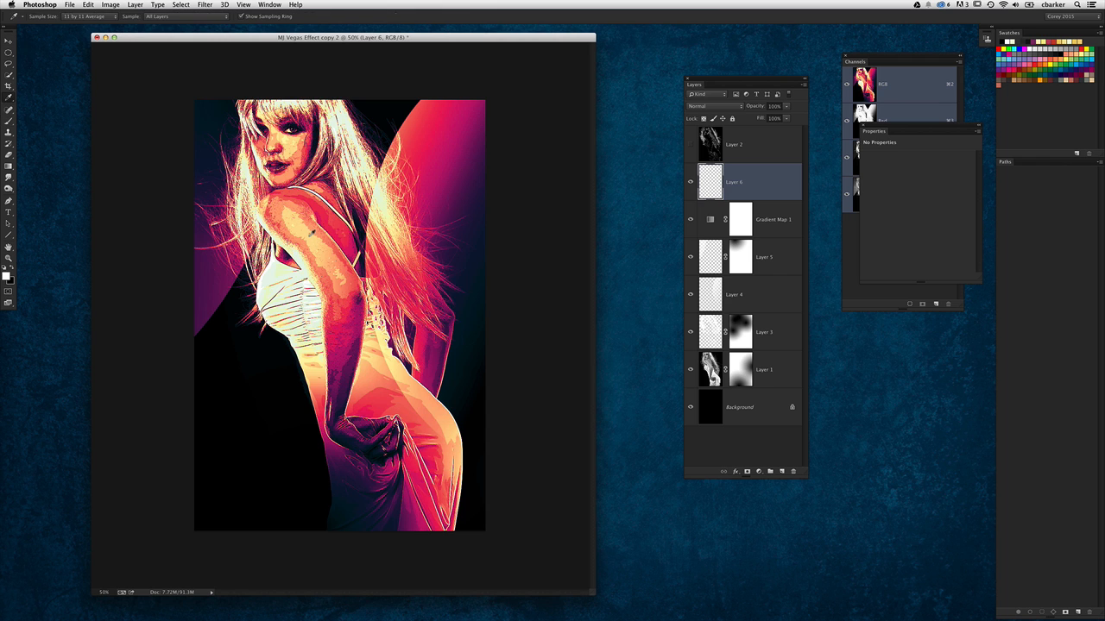
{"action": "left_click", "coordinate": [302, 154]}
{"action": "left_click", "coordinate": [7, 274]}
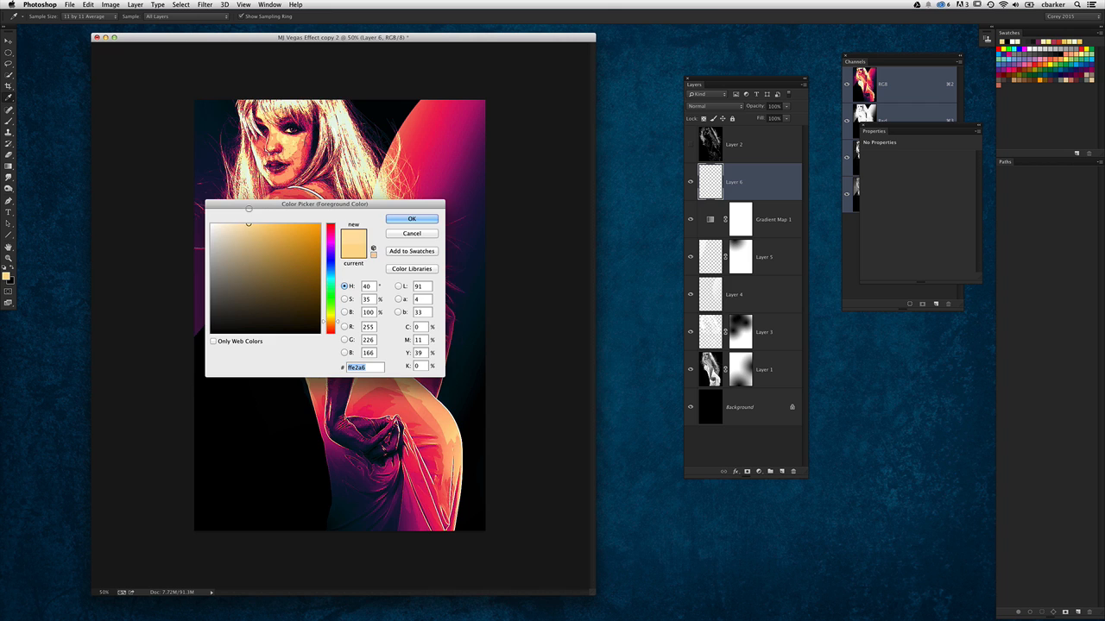
{"action": "key", "text": "Return"}
Step: Add soft radial foreground-to-transparent glows over the model on Layer 6 and set the layer's blend mode to Overlay
{"action": "left_click", "coordinate": [9, 165]}
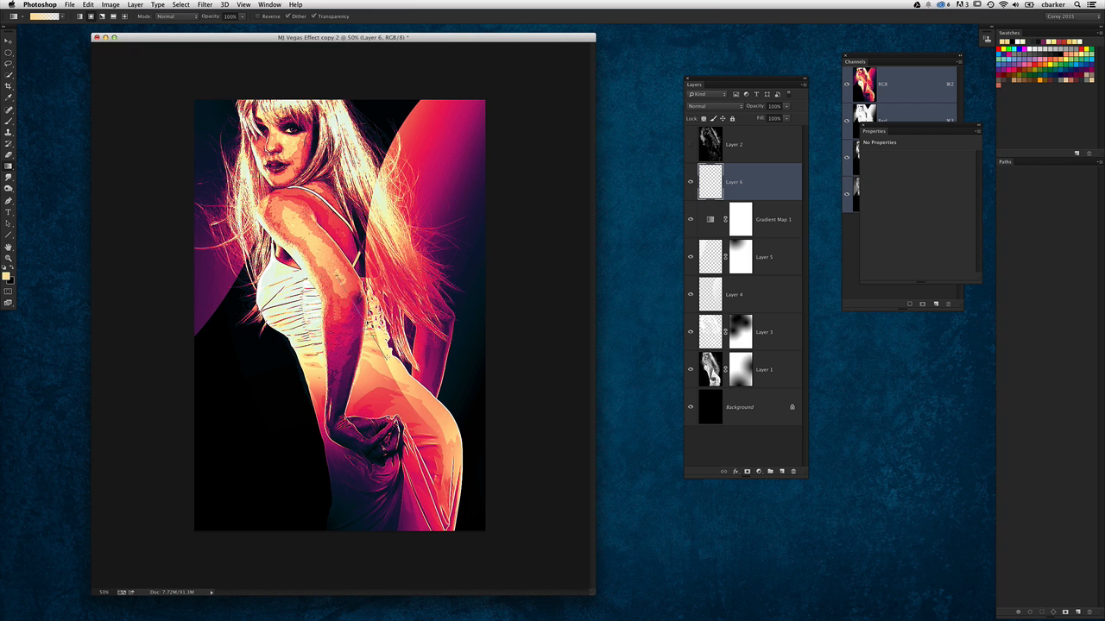
{"action": "left_click", "coordinate": [715, 106]}
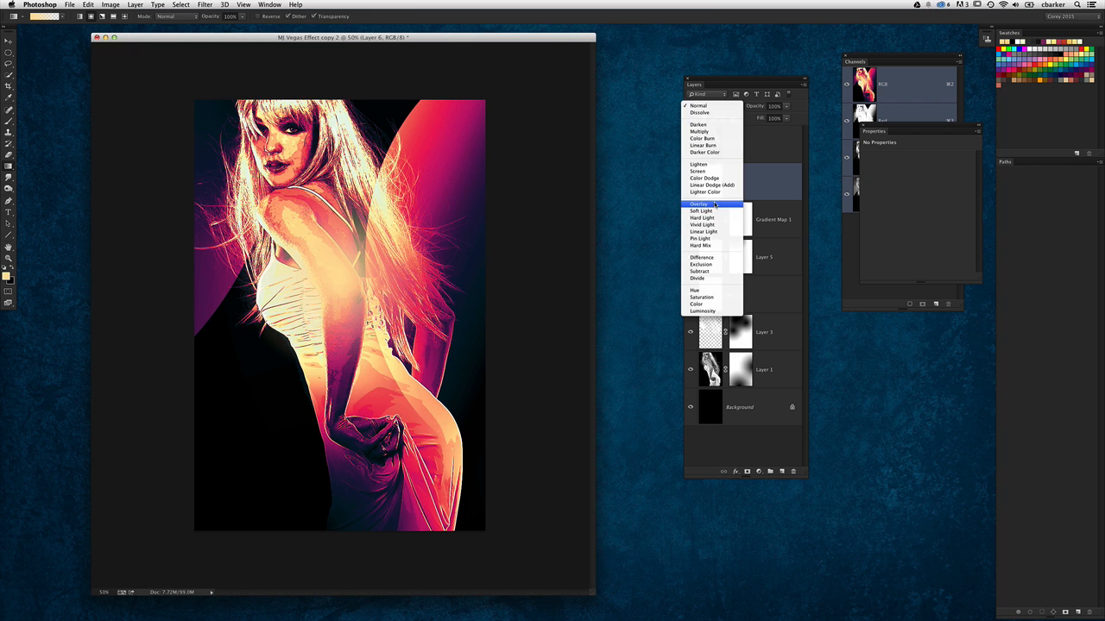
{"action": "left_click", "coordinate": [715, 205]}
{"action": "left_click_drag", "start_coordinate": [290, 159], "coordinate": [343, 216]}
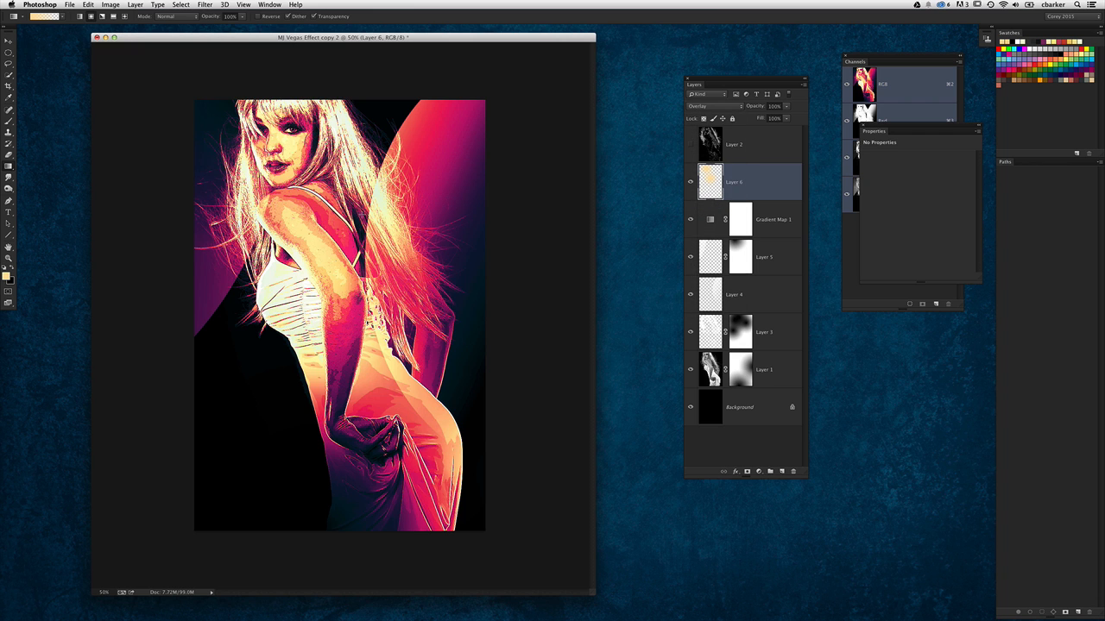
{"action": "left_click_drag", "start_coordinate": [387, 340], "coordinate": [381, 364]}
Step: Hide and show Layer 6 to compare the image with and without the glow, and slightly reduce its opacity
{"action": "left_click", "coordinate": [689, 182]}
{"action": "left_click", "coordinate": [688, 182]}
{"action": "left_click", "coordinate": [689, 182]}
{"action": "left_click", "coordinate": [689, 182]}
{"action": "left_click_drag", "start_coordinate": [760, 107], "coordinate": [753, 107]}
Step: Add a new layer above Layer 6 and choose the Bokah Brush 1 preset for the Brush tool
{"action": "left_click", "coordinate": [781, 472]}
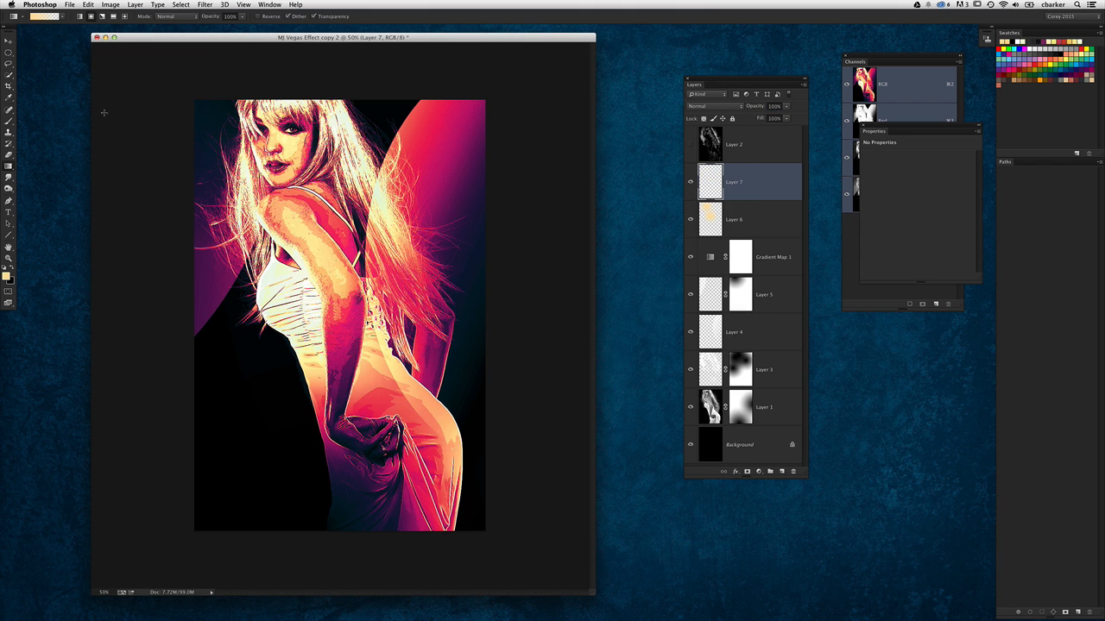
{"action": "left_click", "coordinate": [8, 122]}
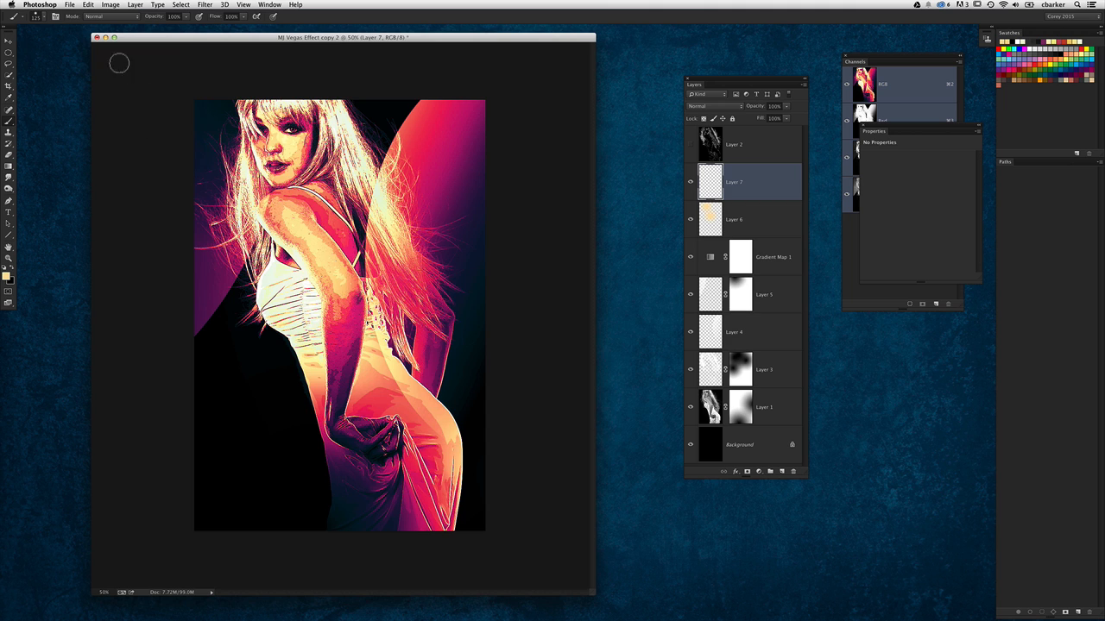
{"action": "left_click", "coordinate": [19, 16]}
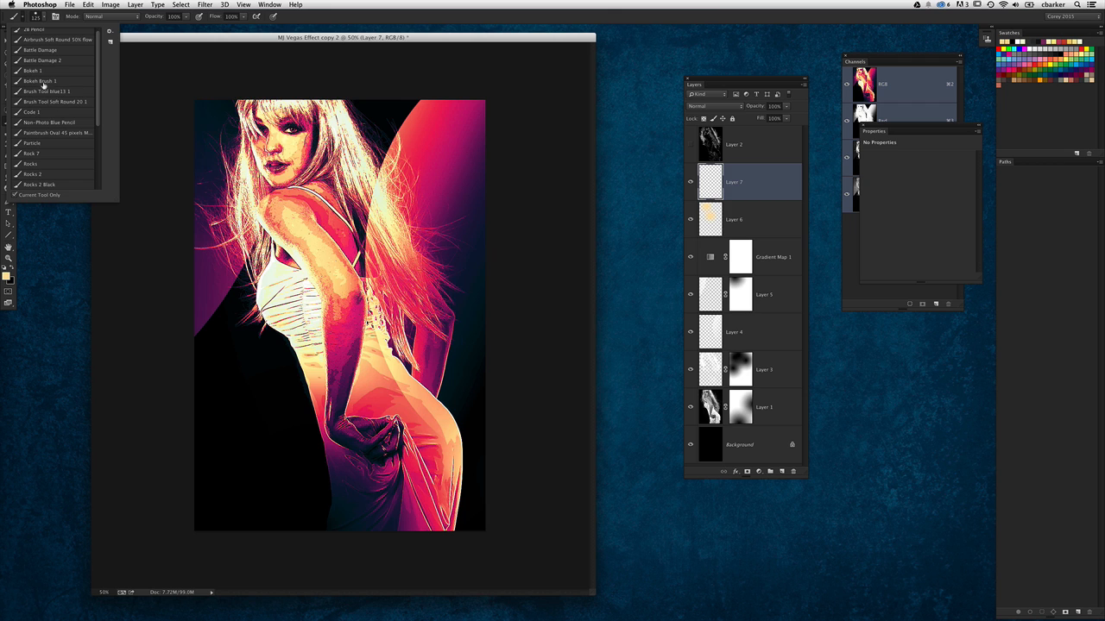
{"action": "left_click", "coordinate": [42, 83]}
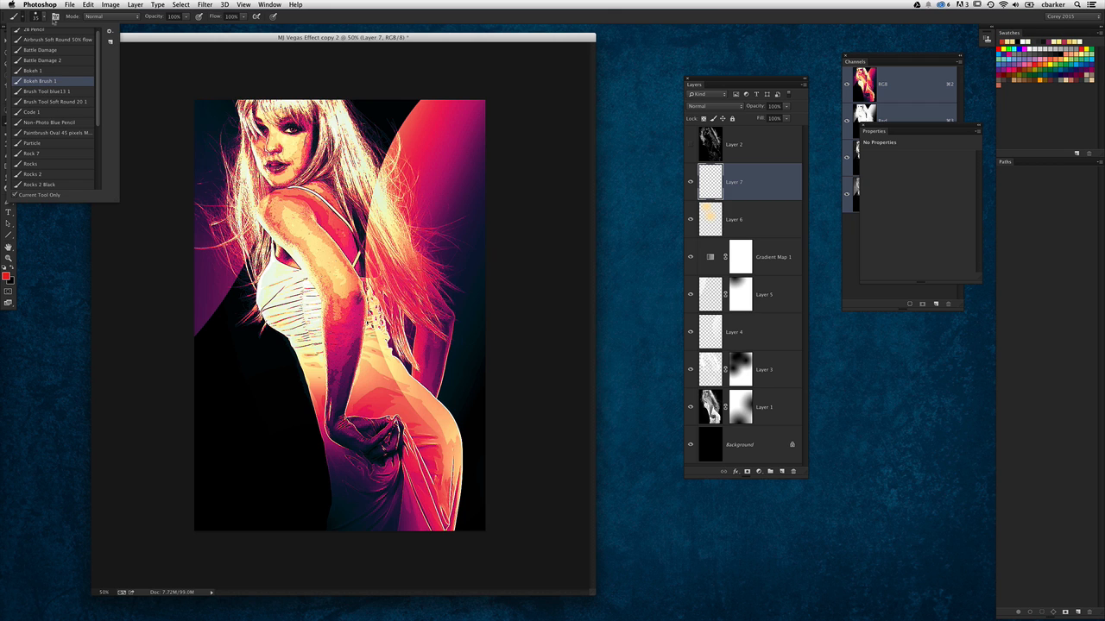
Step: Open the brush settings, review Shape Dynamics and Scattering, and set the brush tip's hardness to 53%
{"action": "left_click", "coordinate": [55, 16]}
{"action": "left_click_drag", "start_coordinate": [816, 33], "coordinate": [388, 120]}
{"action": "mouse_move", "coordinate": [549, 357]}
{"action": "left_mouse_down"}
{"action": "mouse_move", "coordinate": [564, 358]}
{"action": "mouse_move", "coordinate": [550, 357]}
{"action": "left_mouse_up"}
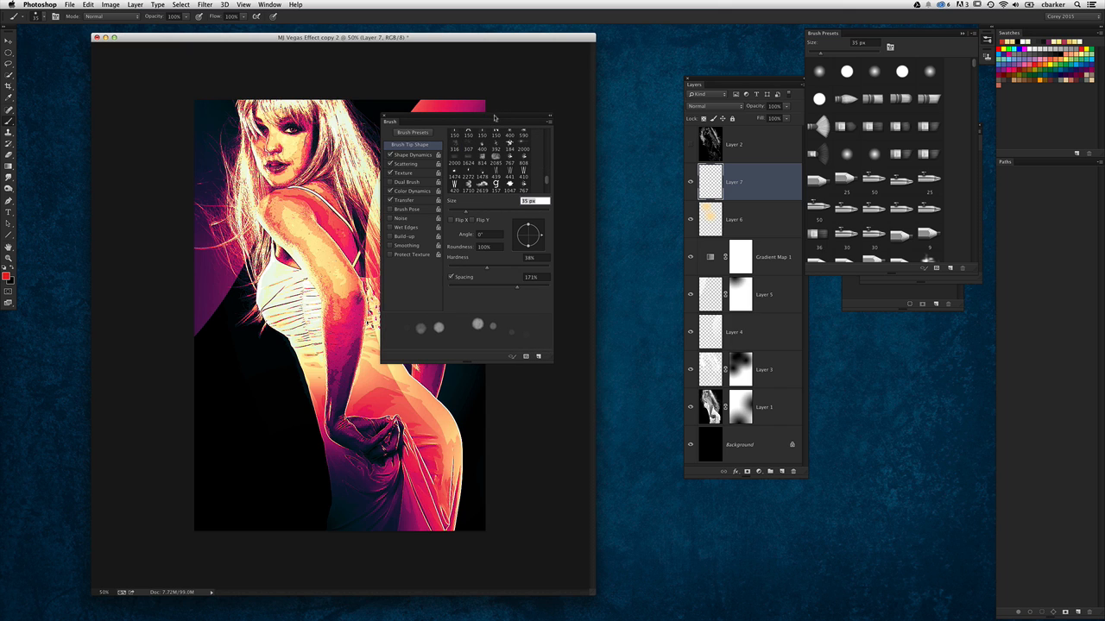
{"action": "left_click_drag", "start_coordinate": [492, 121], "coordinate": [542, 107]}
{"action": "left_click", "coordinate": [458, 141]}
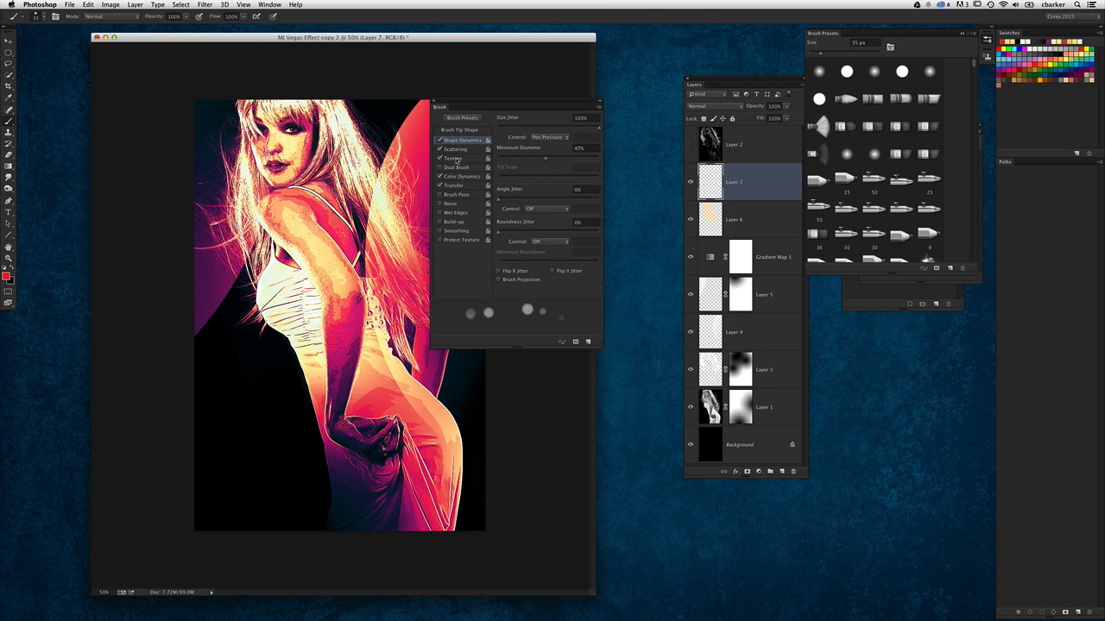
{"action": "left_click", "coordinate": [455, 150]}
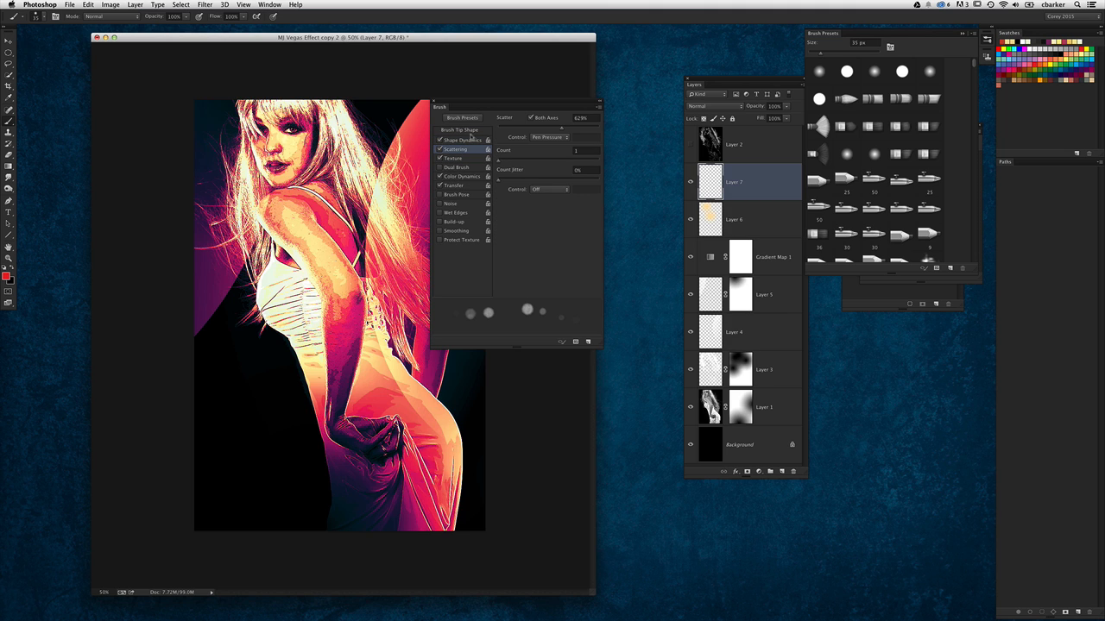
{"action": "left_click", "coordinate": [460, 130]}
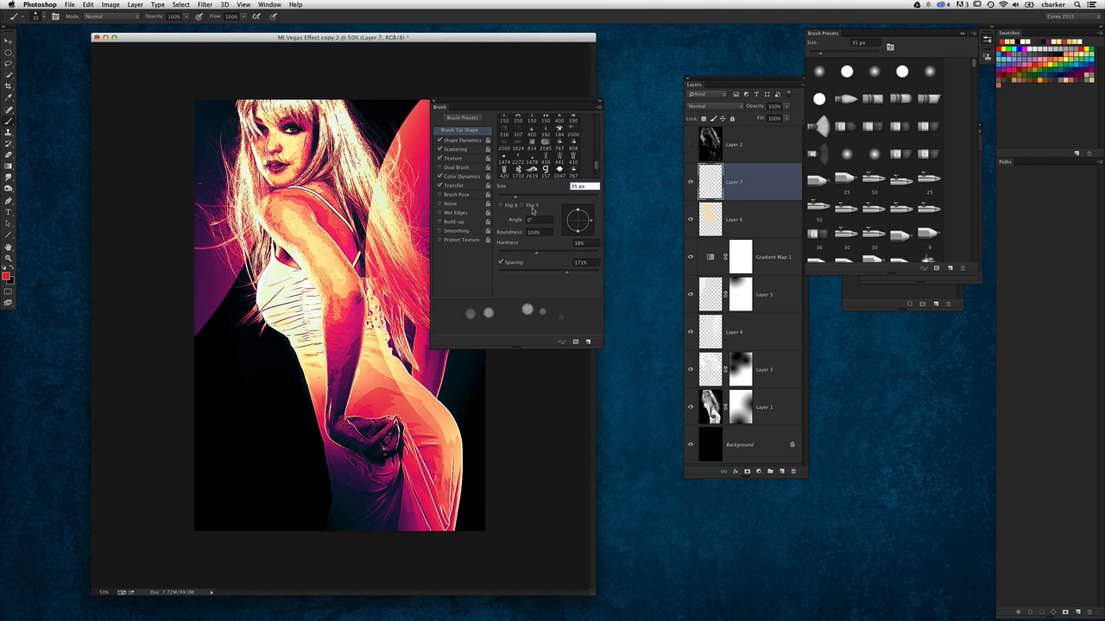
{"action": "left_click_drag", "start_coordinate": [538, 255], "coordinate": [551, 256]}
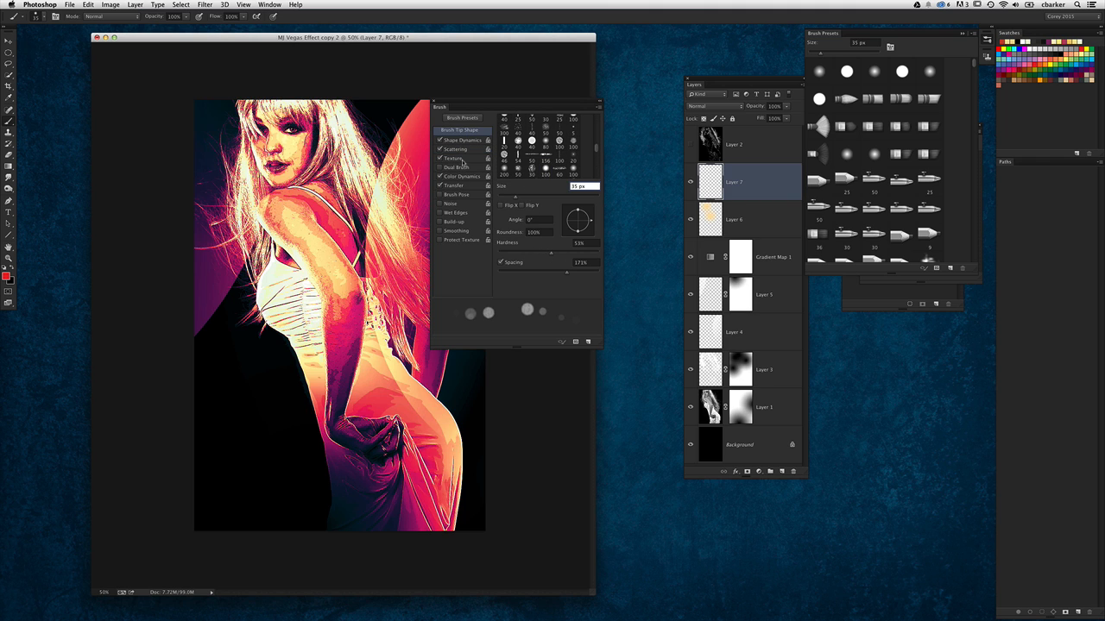
Step: Change the brush's texture pattern to a fine gray one
{"action": "left_click", "coordinate": [456, 159]}
{"action": "left_click", "coordinate": [526, 134]}
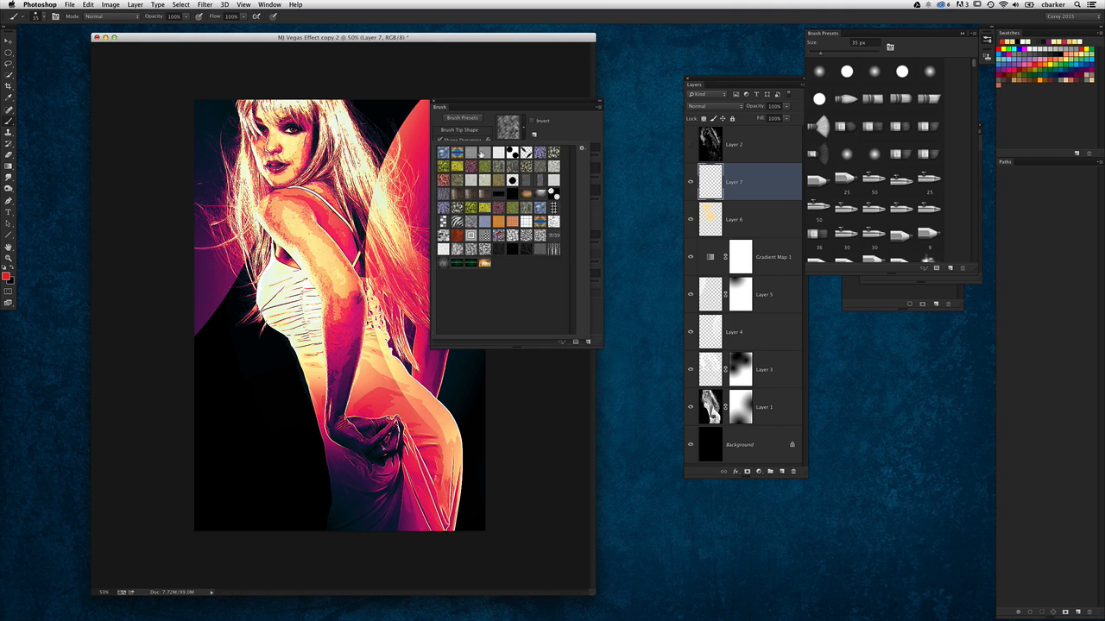
{"action": "left_click", "coordinate": [481, 153]}
{"action": "left_click", "coordinate": [569, 123]}
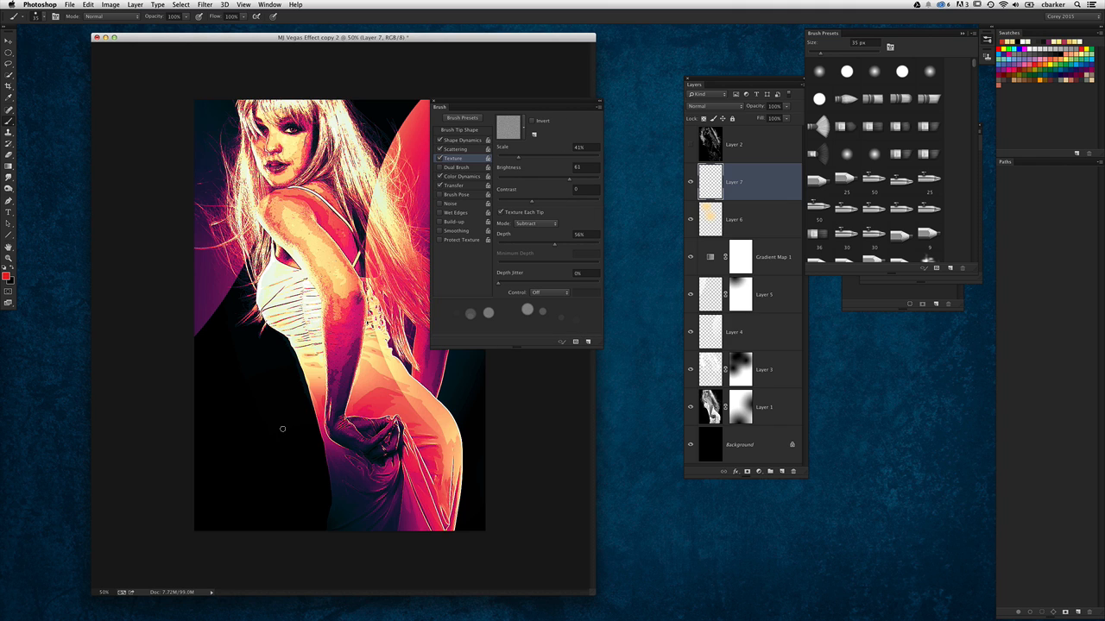
Step: Undo a test bokeh stroke on the black area beside the dress and enlarge the brush to 90 px
{"action": "mouse_move", "coordinate": [267, 459]}
{"action": "left_mouse_down"}
{"action": "mouse_move", "coordinate": [216, 321]}
{"action": "mouse_move", "coordinate": [245, 353]}
{"action": "left_mouse_up"}
{"action": "key", "text": "super+z"}
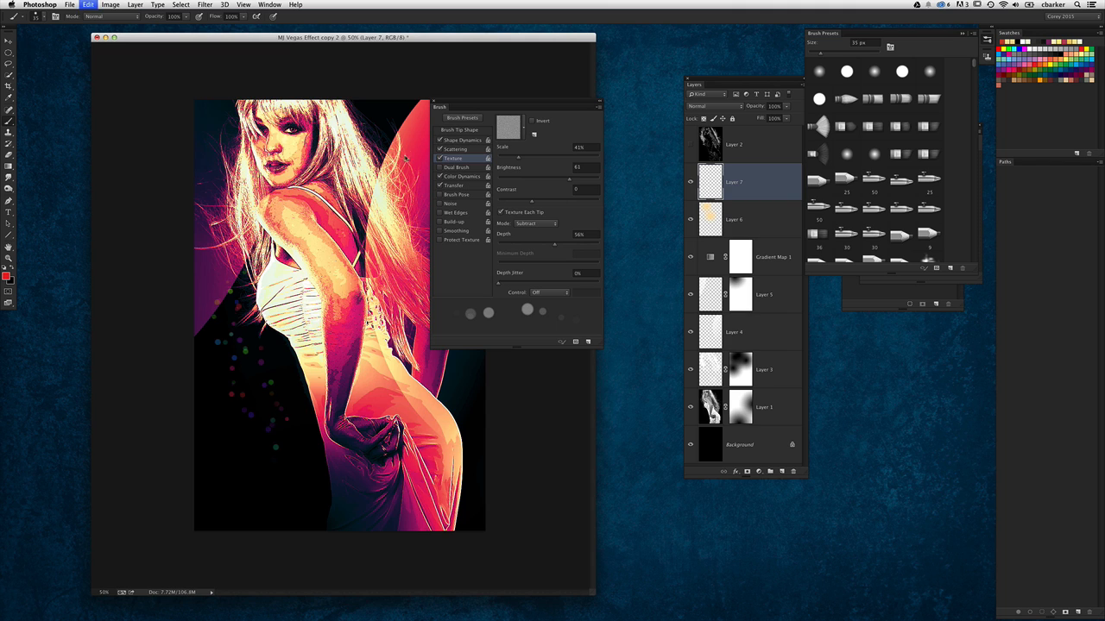
{"action": "key", "text": "bracketright"}
{"action": "key", "text": "bracketright"}
{"action": "key", "text": "bracketright"}
{"action": "key", "text": "bracketright"}
{"action": "key", "text": "bracketright"}
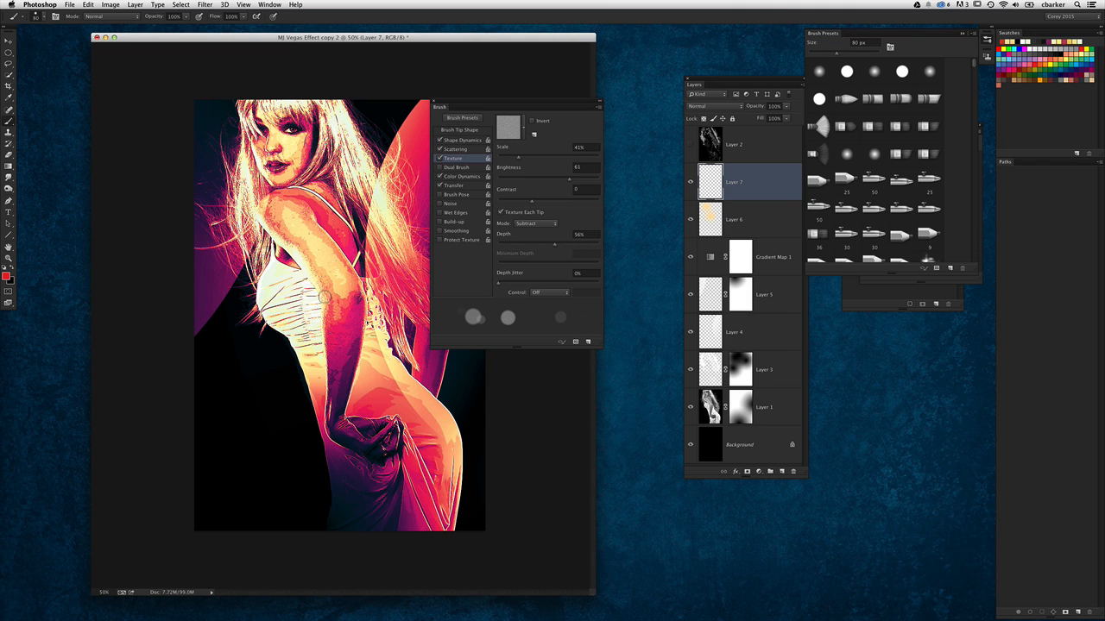
Step: Set the brush's color dynamics to 100% foreground/background jitter, 0% hue jitter and 22% brightness jitter, and review its Transfer settings
{"action": "left_click", "coordinate": [461, 176]}
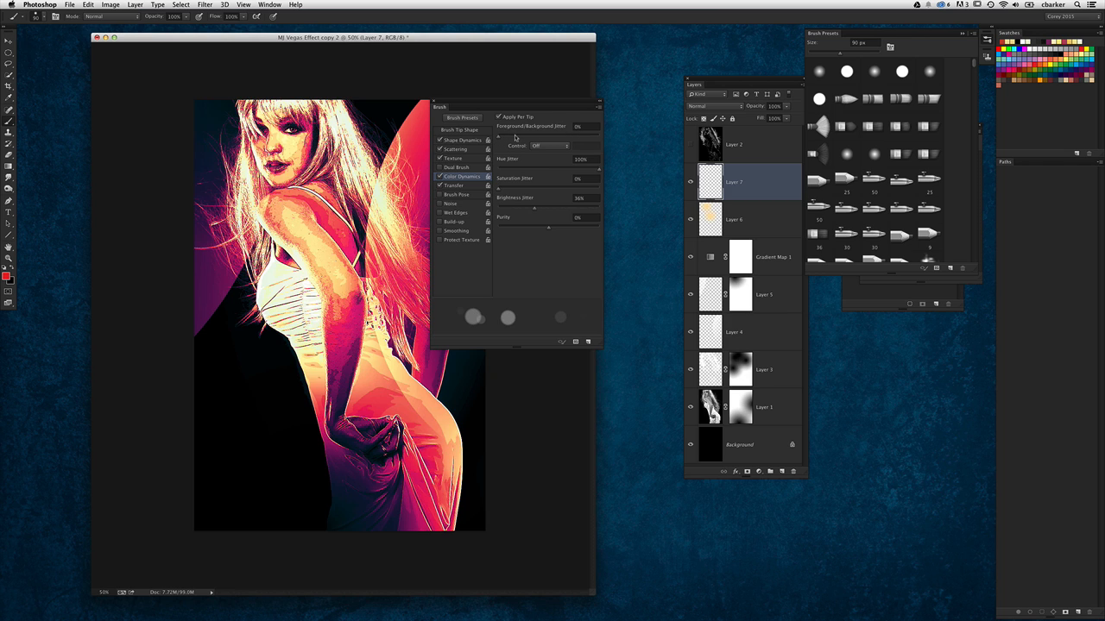
{"action": "left_click_drag", "start_coordinate": [515, 137], "coordinate": [505, 172]}
{"action": "left_click", "coordinate": [466, 187]}
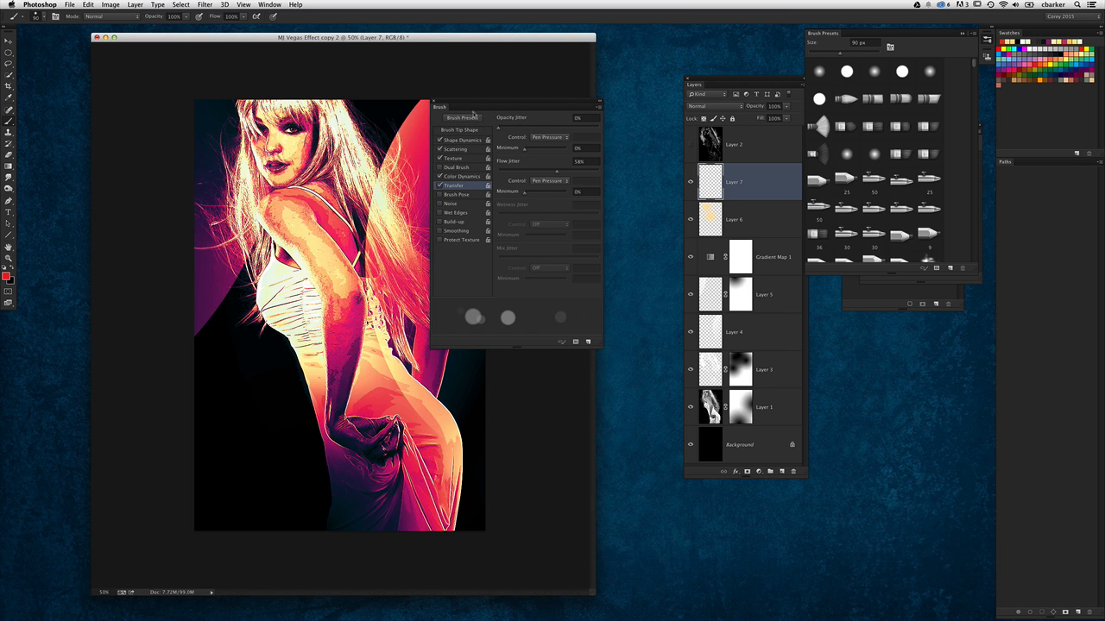
{"action": "left_click", "coordinate": [464, 177]}
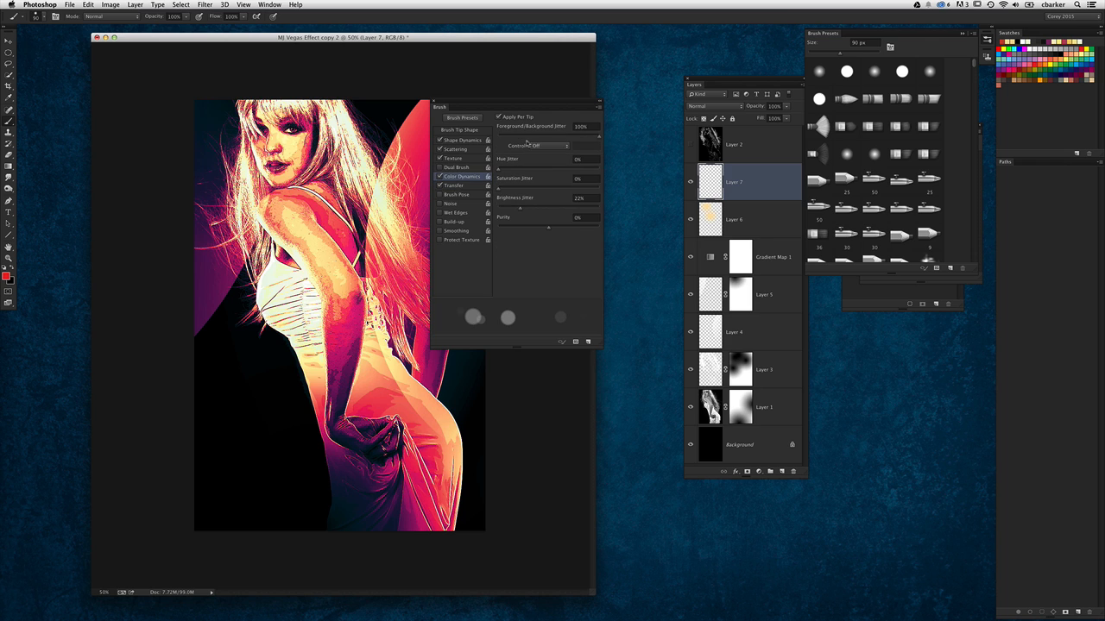
Step: Sample a purple foreground color and a pale yellow background color from the model, and return to the Brush tool
{"action": "left_click_drag", "start_coordinate": [524, 107], "coordinate": [622, 120]}
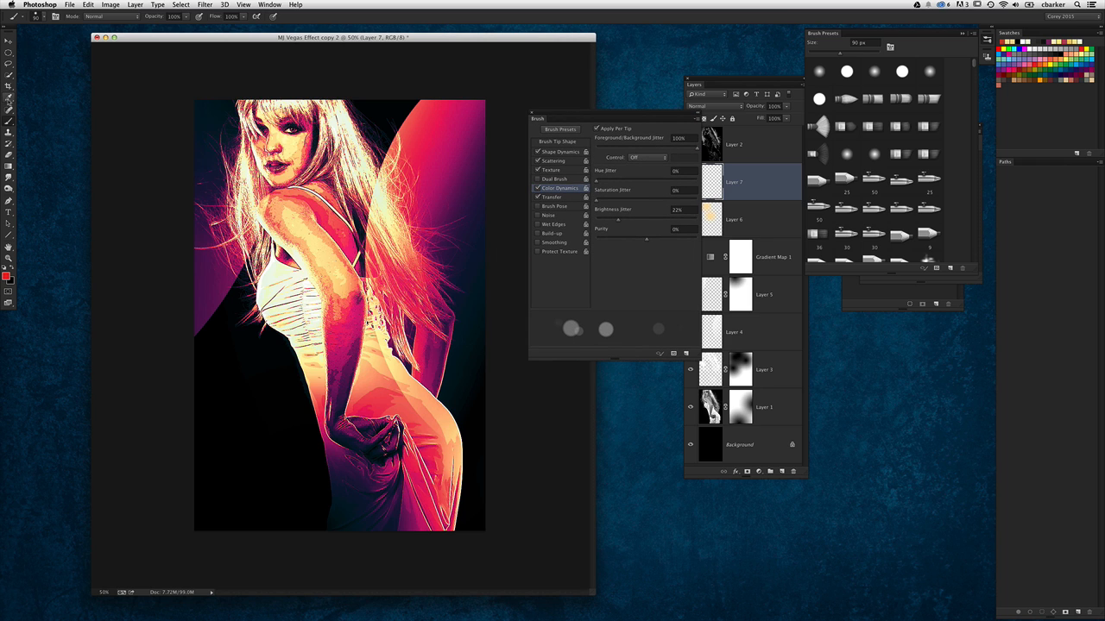
{"action": "left_click", "coordinate": [8, 98]}
{"action": "left_click", "coordinate": [331, 255]}
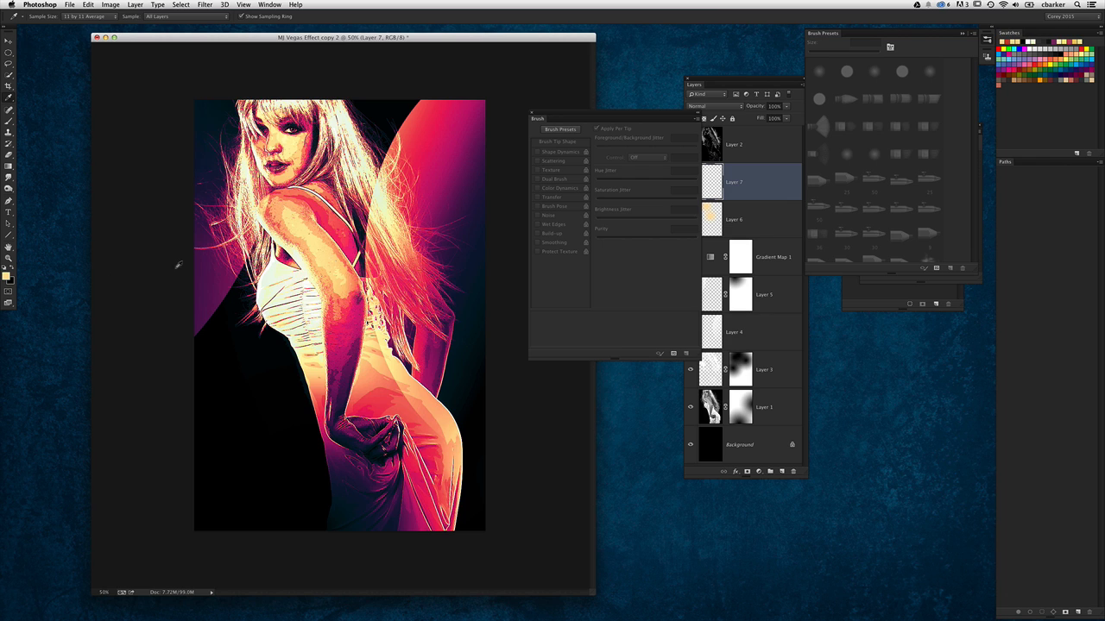
{"action": "left_click", "coordinate": [133, 244]}
{"action": "left_click", "coordinate": [339, 376]}
{"action": "key", "text": "b"}
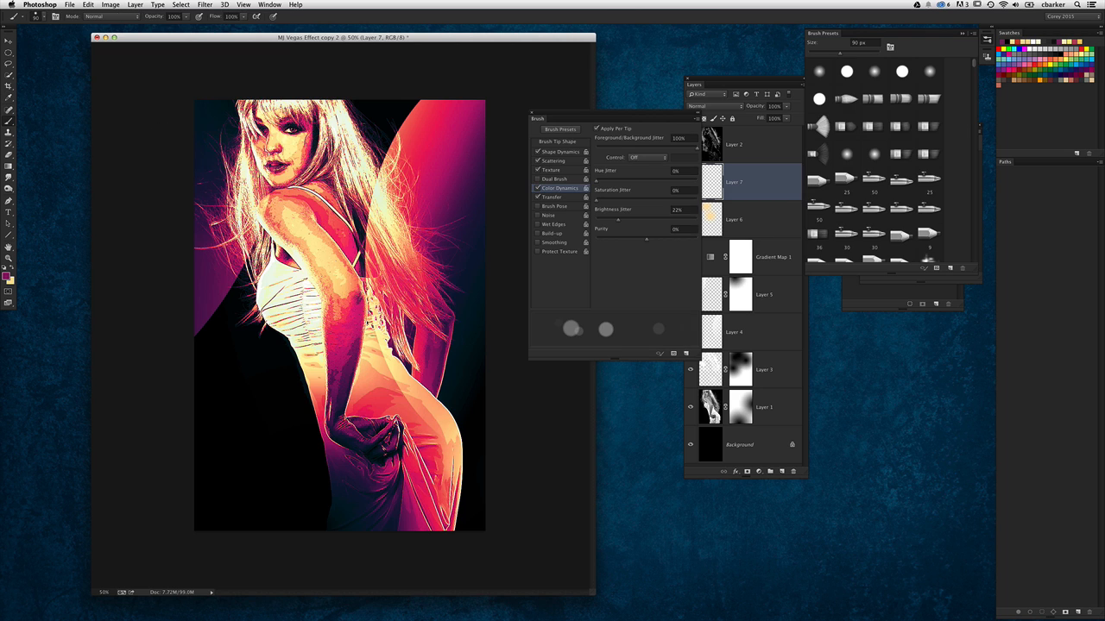
Step: Try a bokeh stroke down the black area beside the dress, undo it, and enlarge the brush to 125 px
{"action": "left_click_drag", "start_coordinate": [610, 115], "coordinate": [683, 280]}
{"action": "mouse_move", "coordinate": [253, 421]}
{"action": "left_mouse_down"}
{"action": "mouse_move", "coordinate": [256, 378]}
{"action": "mouse_move", "coordinate": [278, 503]}
{"action": "left_mouse_up"}
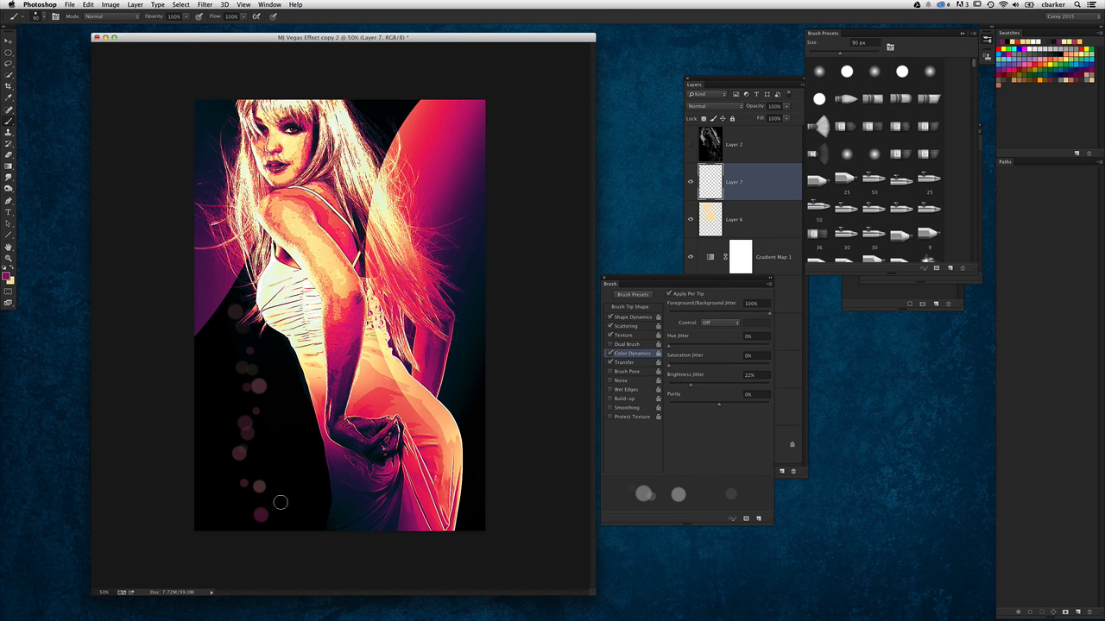
{"action": "key", "text": "ctrl+z"}
{"action": "key", "text": "bracketright"}
{"action": "key", "text": "bracketright"}
{"action": "key", "text": "bracketright"}
{"action": "key", "text": "bracketright"}
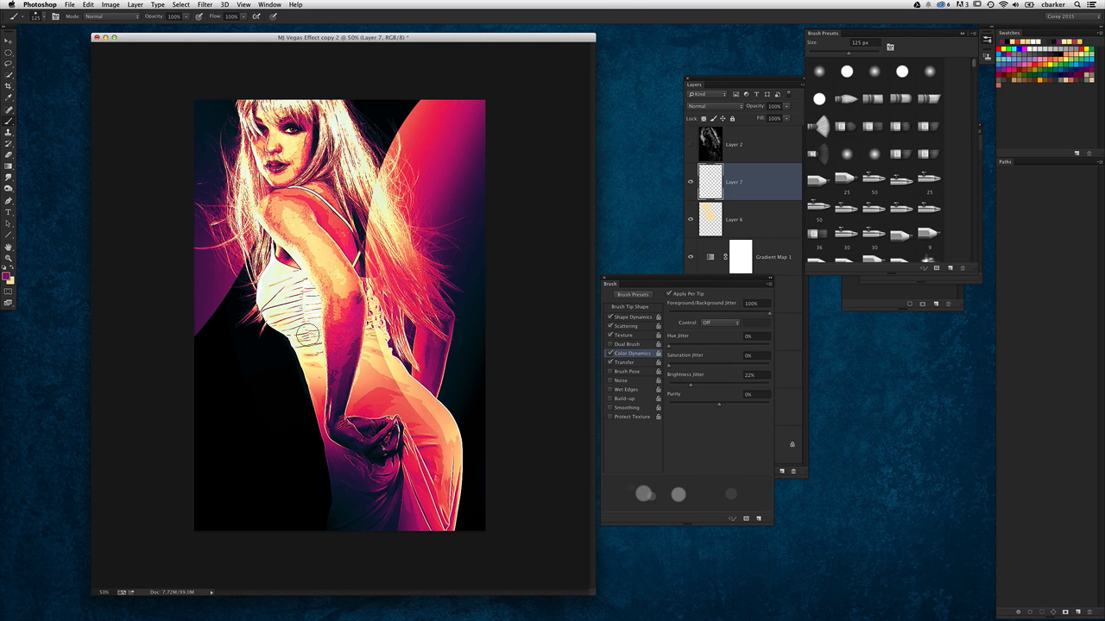
Step: Paint scattered bokeh circles around the model on Layer 7 at sizes up to 175 px, and view the poster full screen
{"action": "mouse_move", "coordinate": [243, 376]}
{"action": "left_mouse_down"}
{"action": "mouse_move", "coordinate": [251, 516]}
{"action": "mouse_move", "coordinate": [214, 324]}
{"action": "mouse_move", "coordinate": [226, 301]}
{"action": "mouse_move", "coordinate": [260, 384]}
{"action": "mouse_move", "coordinate": [236, 332]}
{"action": "left_mouse_up"}
{"action": "mouse_move", "coordinate": [409, 122]}
{"action": "left_mouse_down"}
{"action": "mouse_move", "coordinate": [451, 113]}
{"action": "mouse_move", "coordinate": [435, 129]}
{"action": "mouse_move", "coordinate": [486, 278]}
{"action": "mouse_move", "coordinate": [457, 168]}
{"action": "mouse_move", "coordinate": [485, 564]}
{"action": "mouse_move", "coordinate": [382, 495]}
{"action": "mouse_move", "coordinate": [441, 383]}
{"action": "mouse_move", "coordinate": [508, 372]}
{"action": "left_mouse_up"}
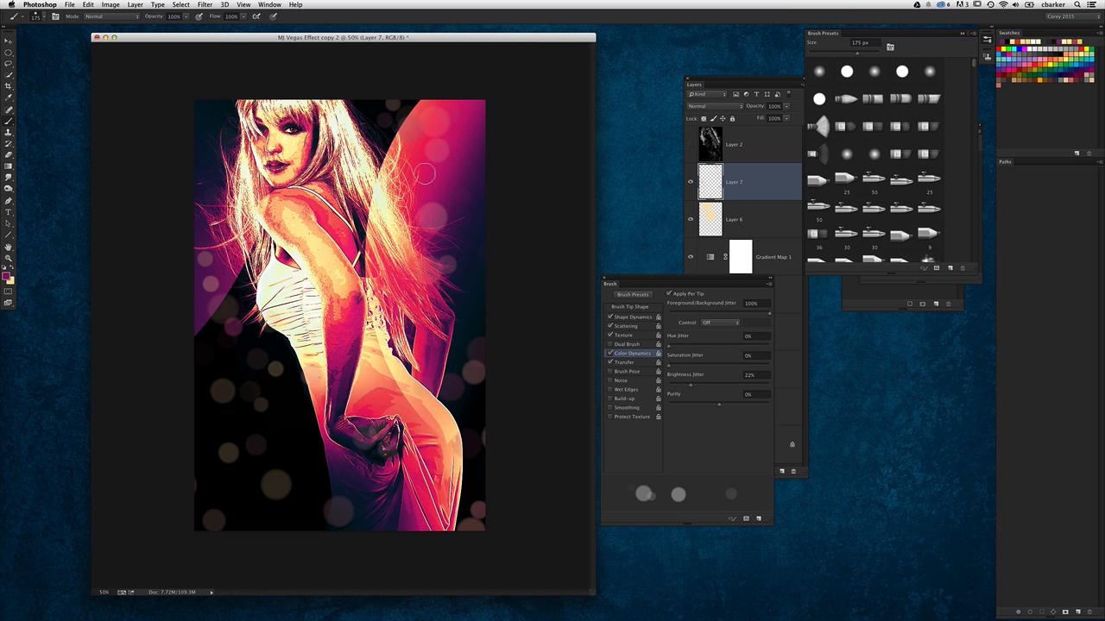
{"action": "key", "text": "f"}
{"action": "key", "text": "f"}
{"action": "key", "text": "ctrl+0"}
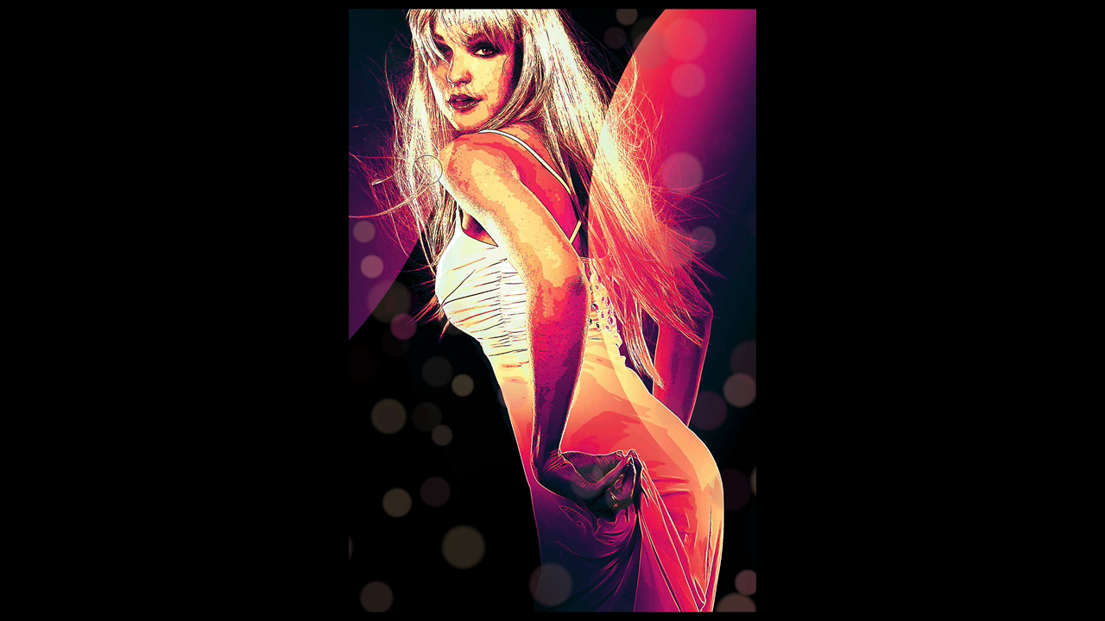